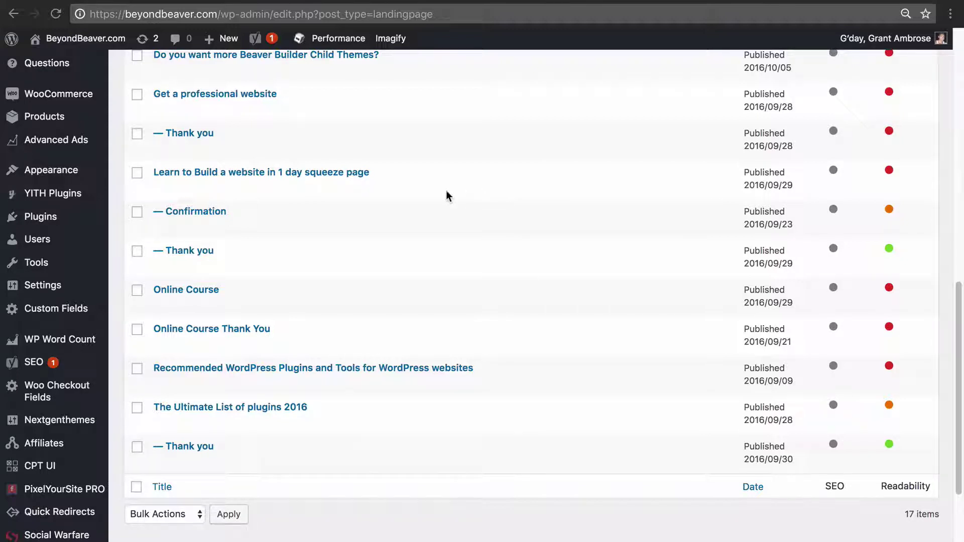
# - Open the "Learn to Build a website in 1 day squeeze page" landing page and its Thank you and Confirmation child pages for viewing
pyautogui.scroll(15, 397, 212)
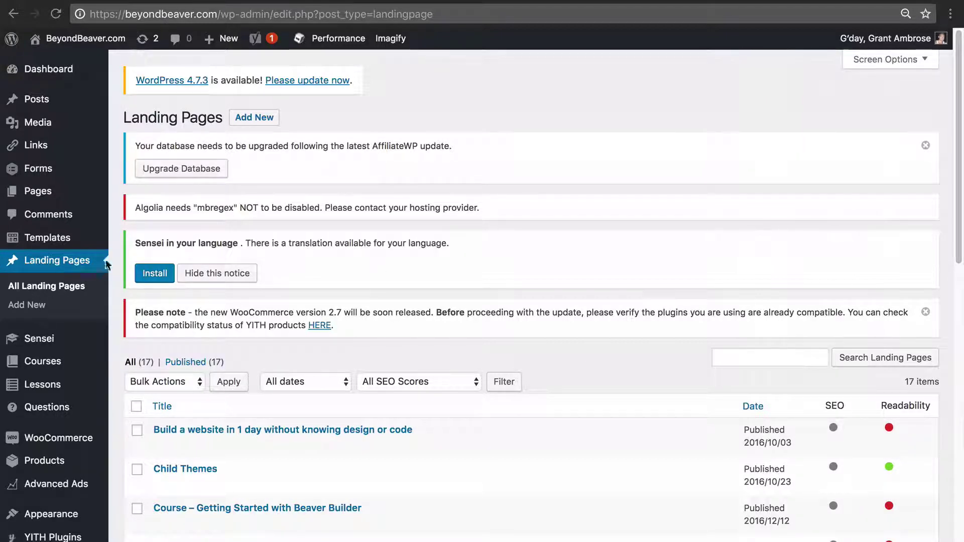
pyautogui.scroll(-10, 554, 227)
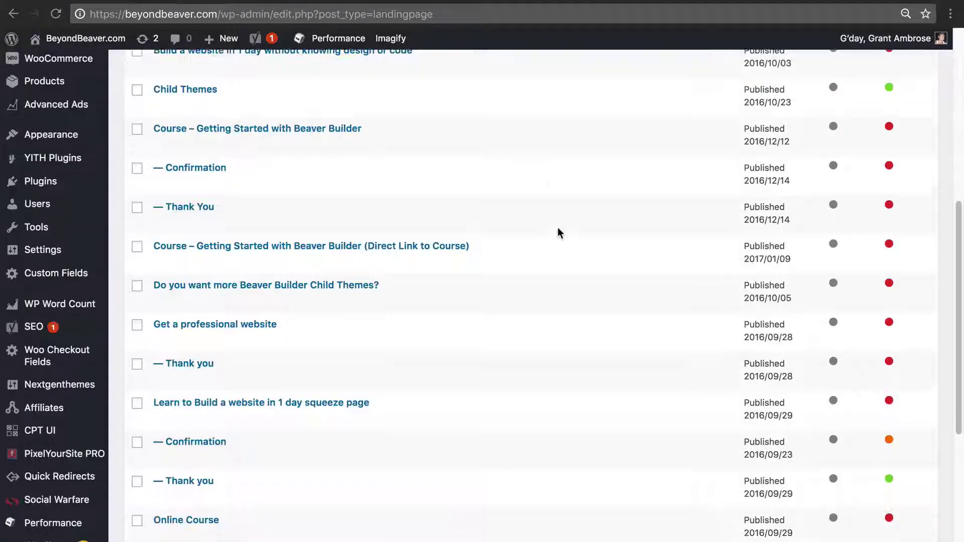
pyautogui.scroll(-2, 558, 230)
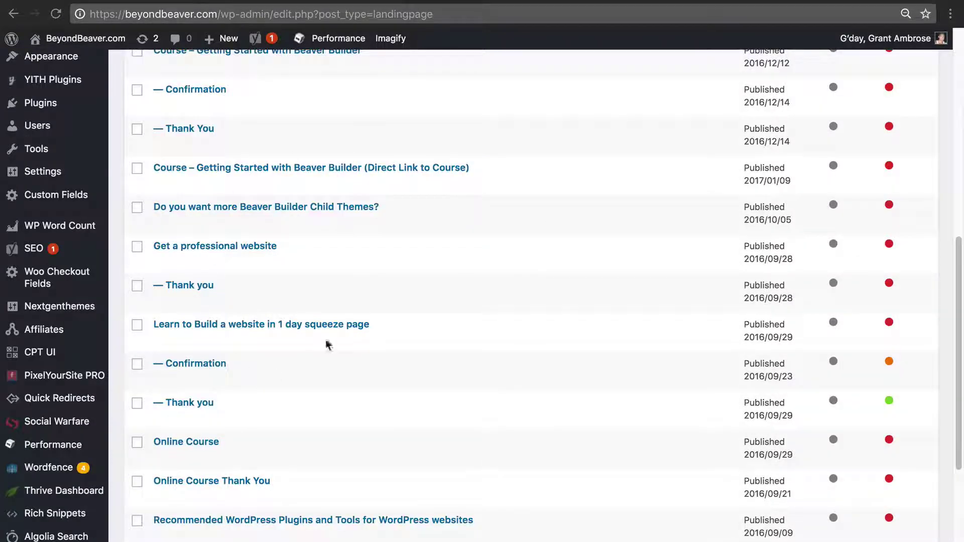
pyautogui.scroll(-4, 328, 346)
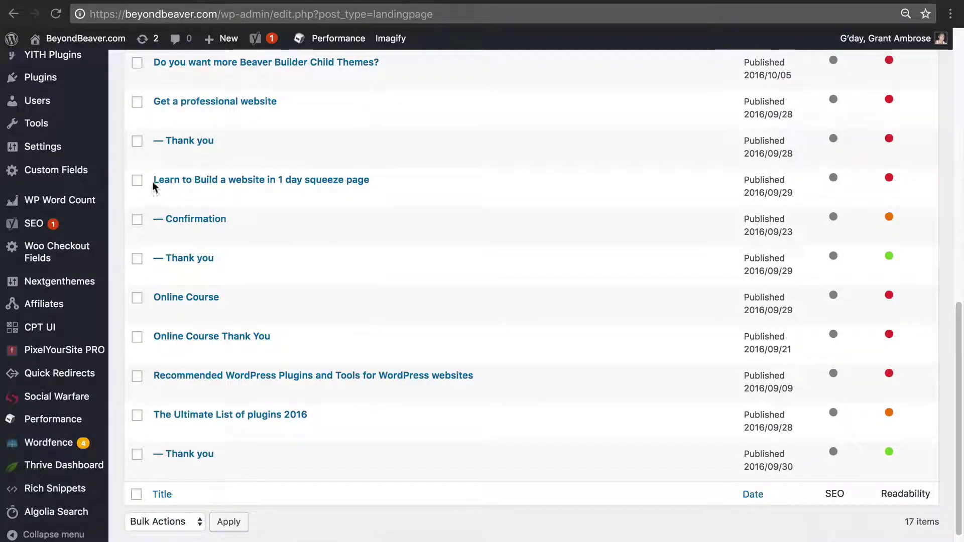
pyautogui.moveTo(526, 250)
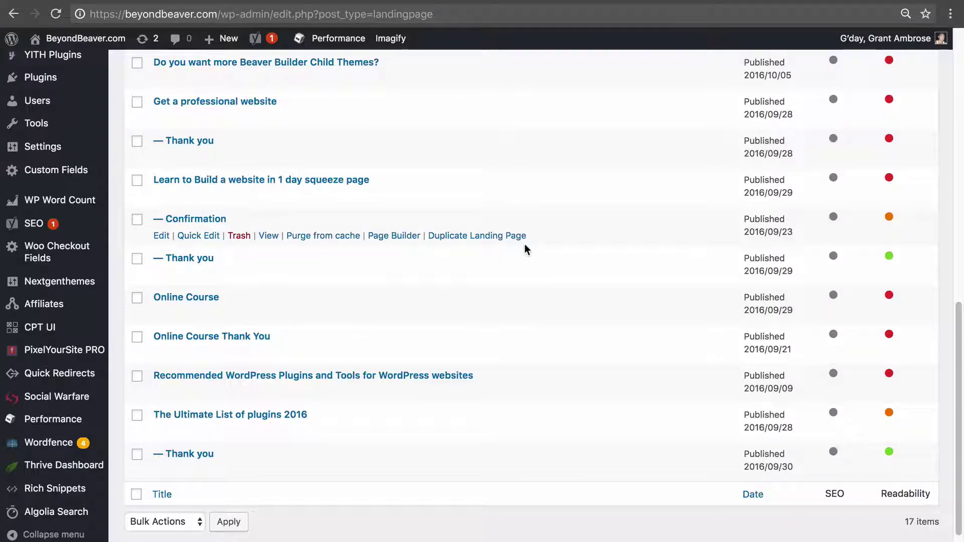
pyautogui.click(269, 197)
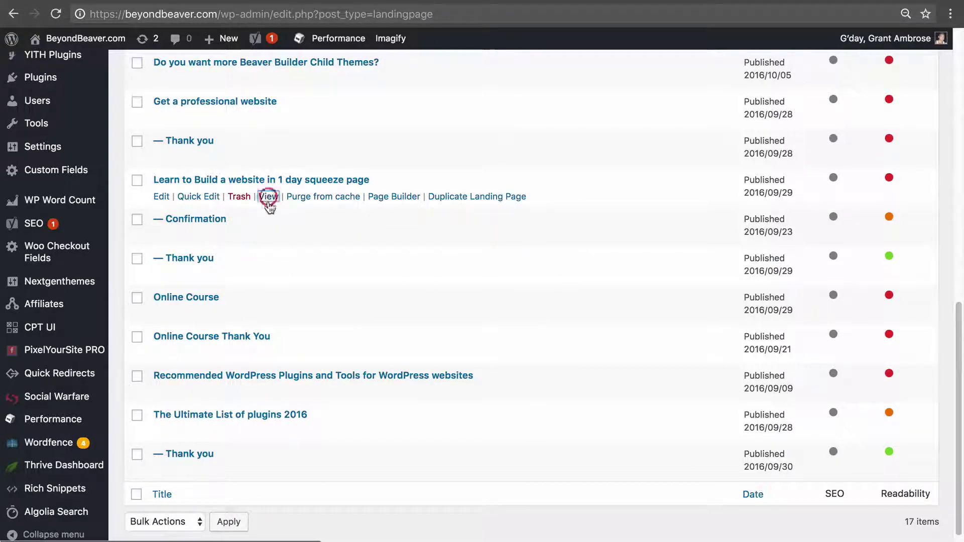
pyautogui.click(268, 275)
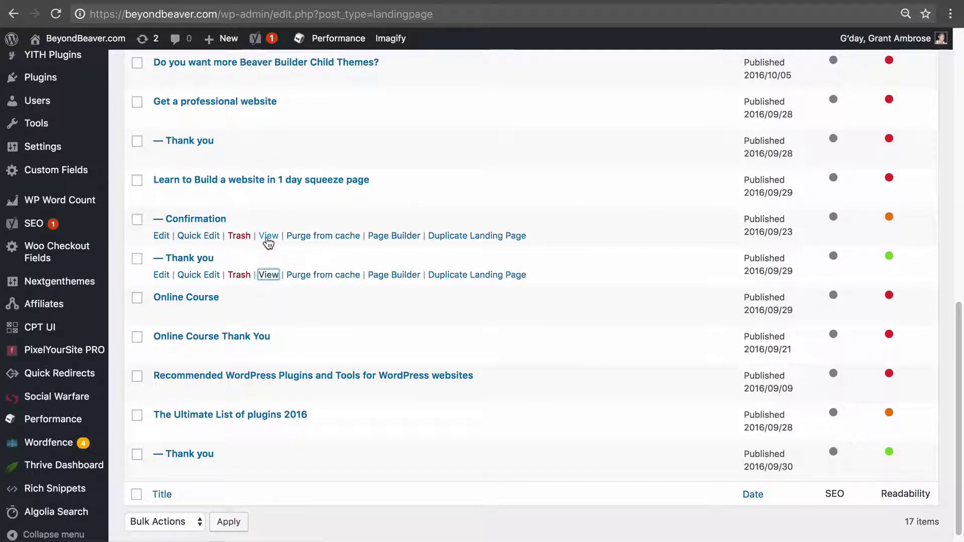
pyautogui.keyDown('super'); pyautogui.click(268, 237); pyautogui.keyUp('super')
pyautogui.click(472, 0)
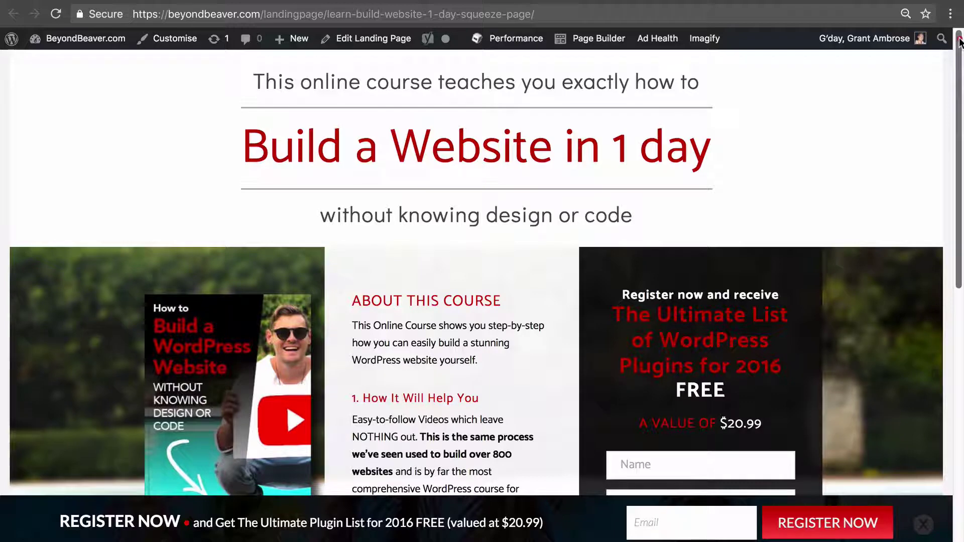
# - Examine the squeeze page's course description and registration form, and check where it sits in the landing pages list
pyautogui.moveTo(961, 44); pyautogui.dragTo(960, 121)
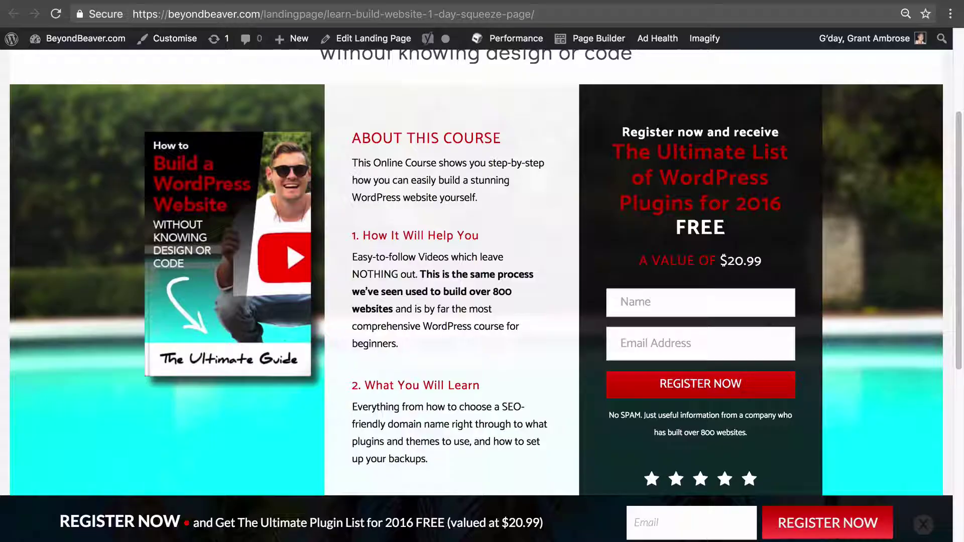
pyautogui.click(353, 1)
pyautogui.moveTo(374, 198)
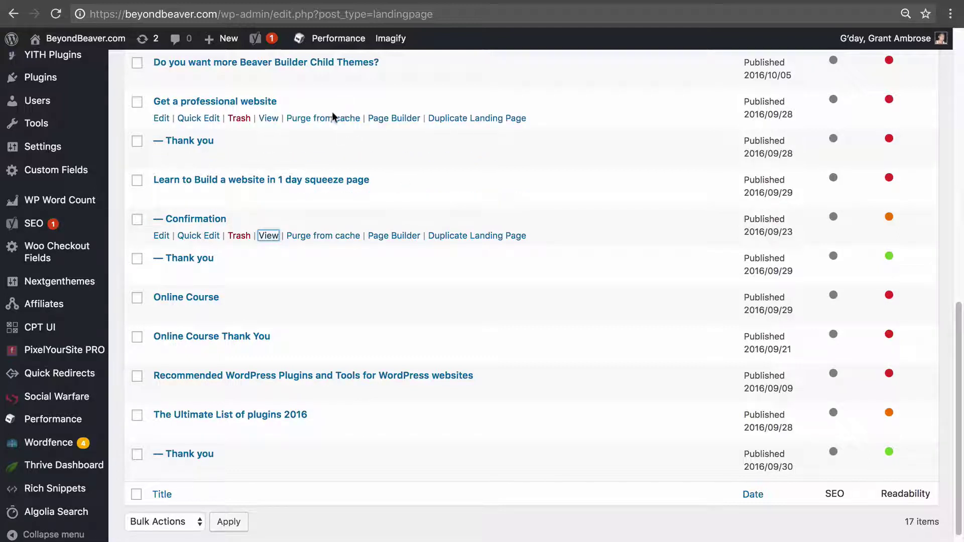
pyautogui.click(583, 260)
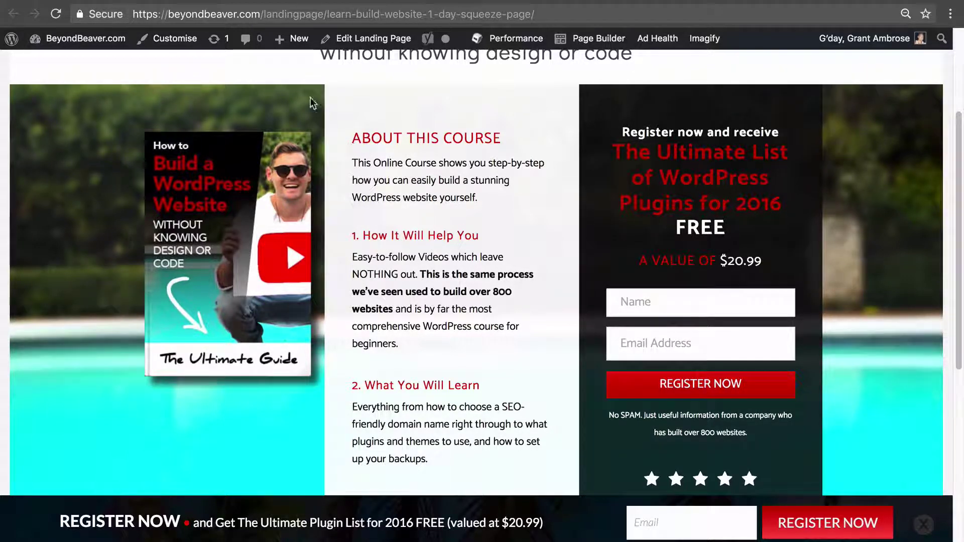
pyautogui.click(283, 1)
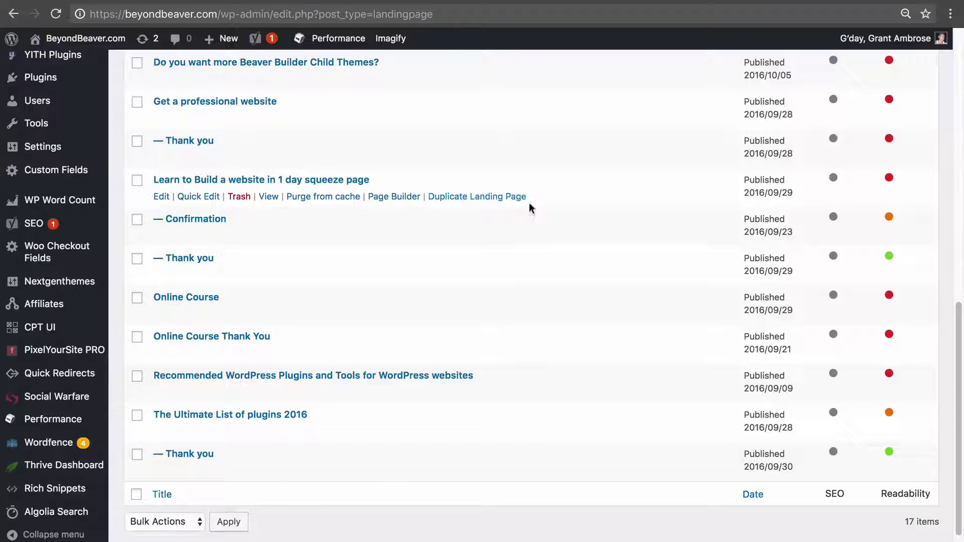
pyautogui.scroll(4, 566, 321)
pyautogui.scroll(3, 578, 256)
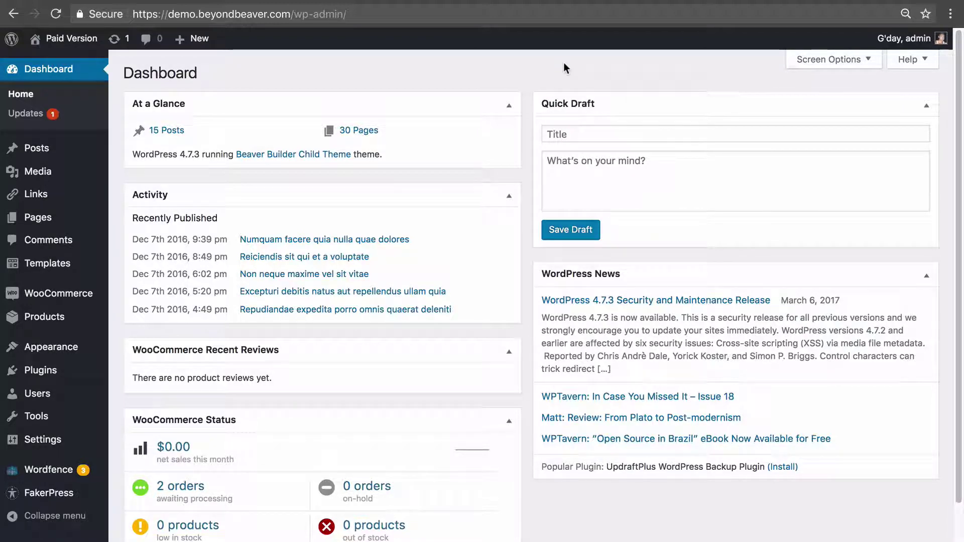
# - Search the web for "post type generator" and open GenerateWP's Post Type Generator
pyautogui.hotkey('ctrl', 't')
pyautogui.write('post ')
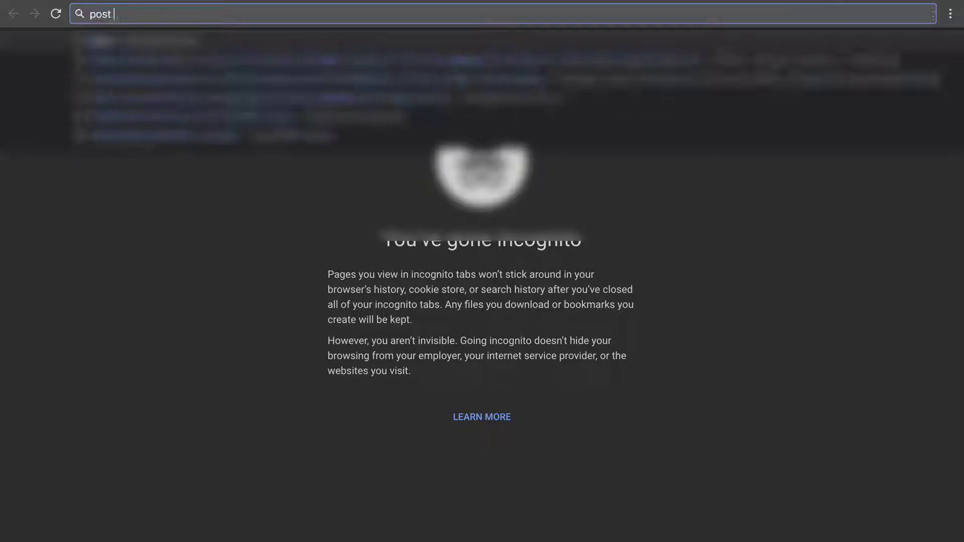
pyautogui.write('type generator')
pyautogui.press('BackSpace')
pyautogui.press('BackSpace')
pyautogui.write('tor')
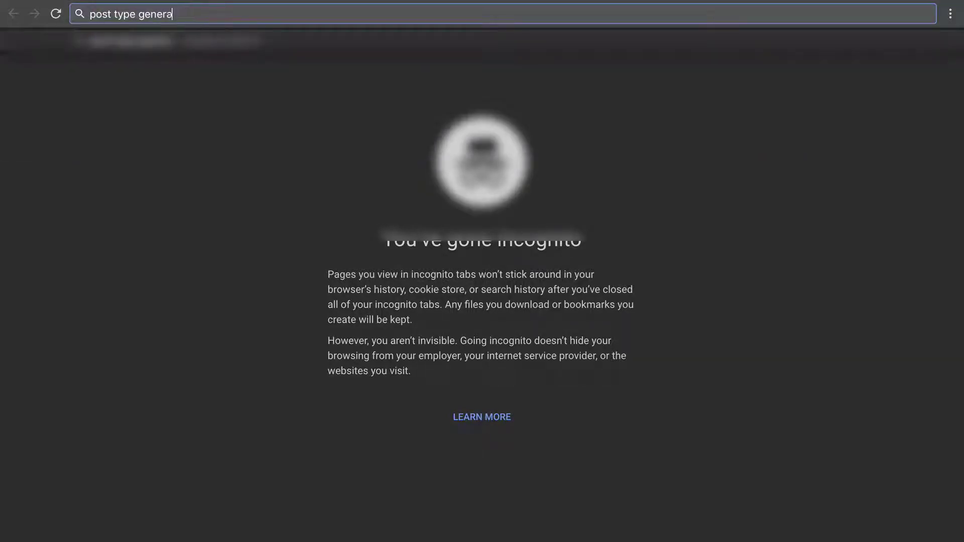
pyautogui.press('Return')
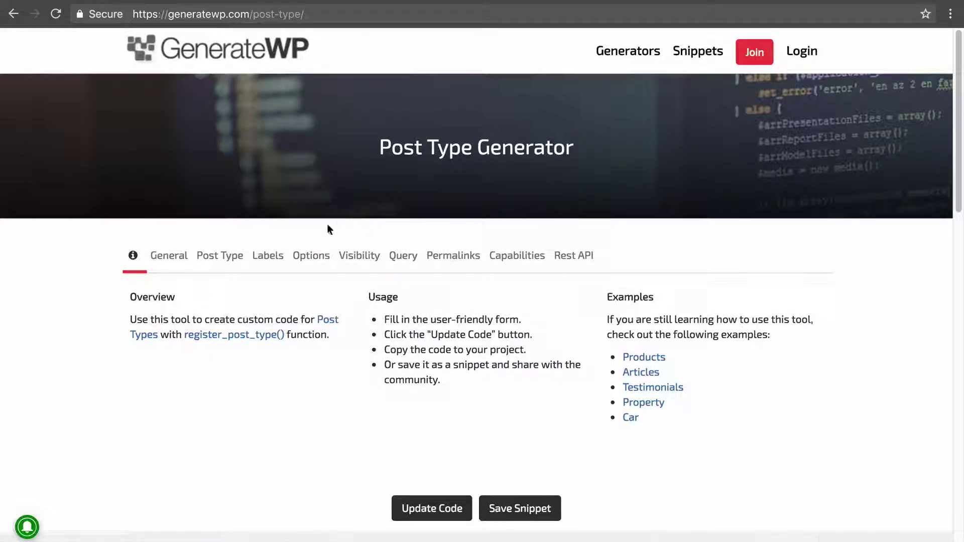
# - In the generator's general settings, set the function name to custom_post_typefds and Child Themes to Yes
pyautogui.scroll(-2, 329, 226)
pyautogui.click(173, 161)
pyautogui.click(266, 224)
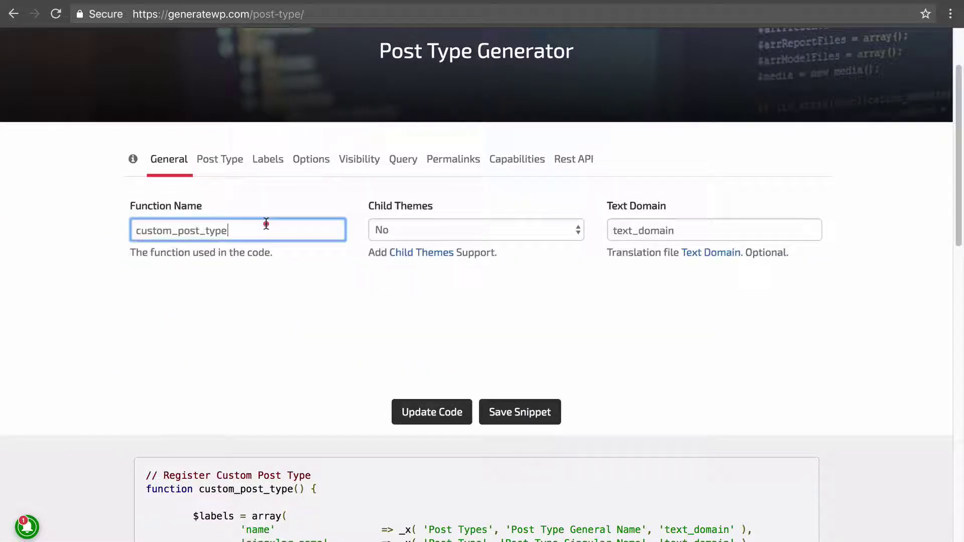
pyautogui.write('fds')
pyautogui.click(477, 230)
pyautogui.click(484, 216)
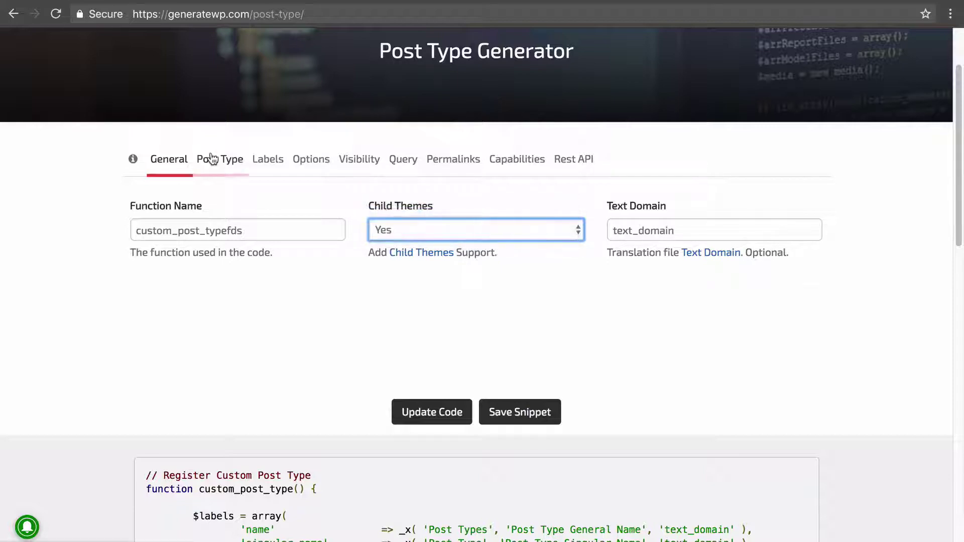
# - Go through the generator's post type, labels and visibility settings, and update the generated code
pyautogui.click(211, 158)
pyautogui.click(268, 160)
pyautogui.click(358, 160)
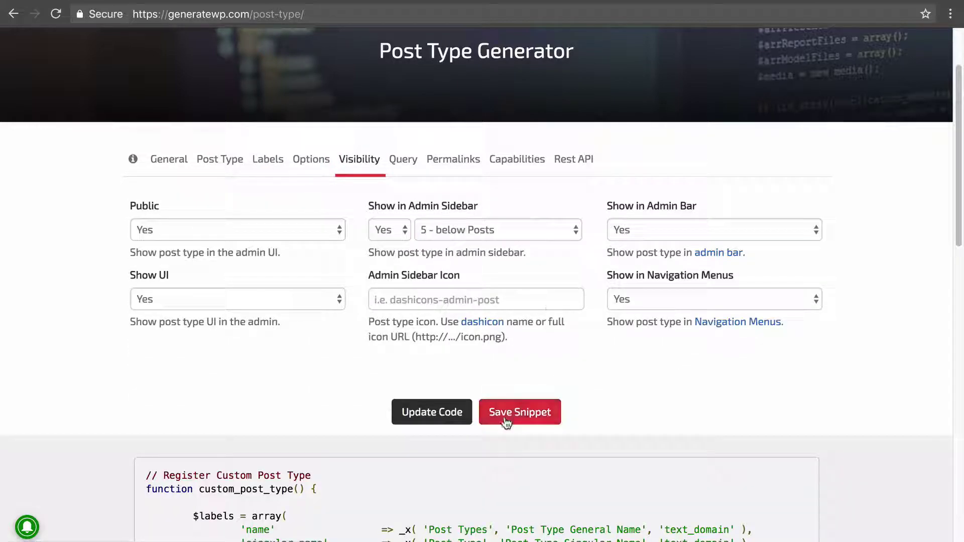
pyautogui.click(431, 419)
pyautogui.scroll(-2, 457, 408)
pyautogui.scroll(-5, 408, 391)
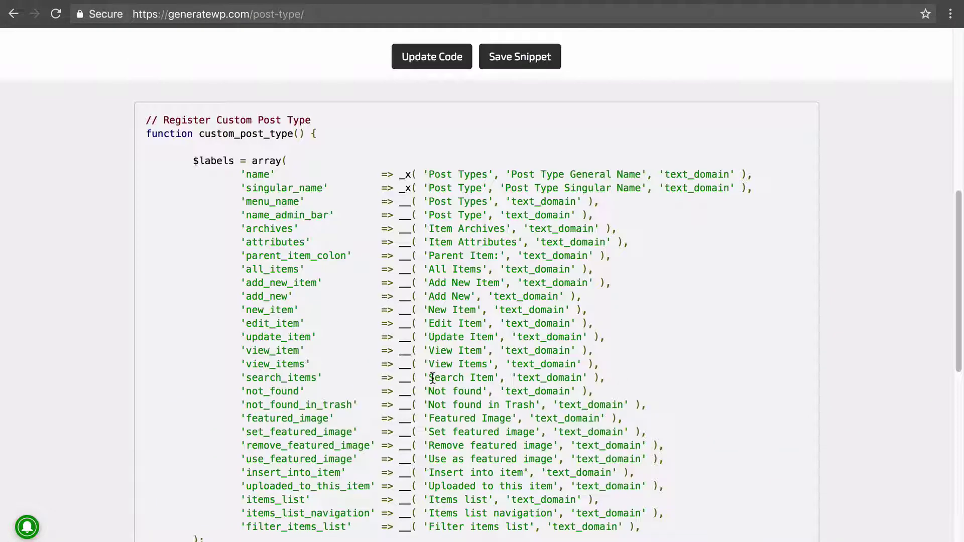
# - Select the whole generated post type registration code and examine its labels and arguments
pyautogui.click(237, 188)
pyautogui.scroll(-4, 236, 190)
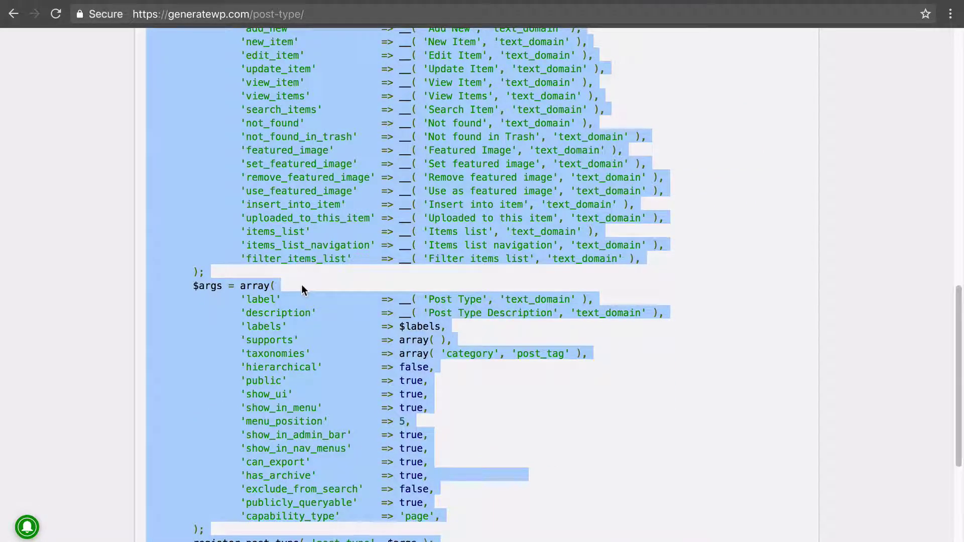
pyautogui.scroll(-2, 302, 287)
pyautogui.scroll(15, 341, 294)
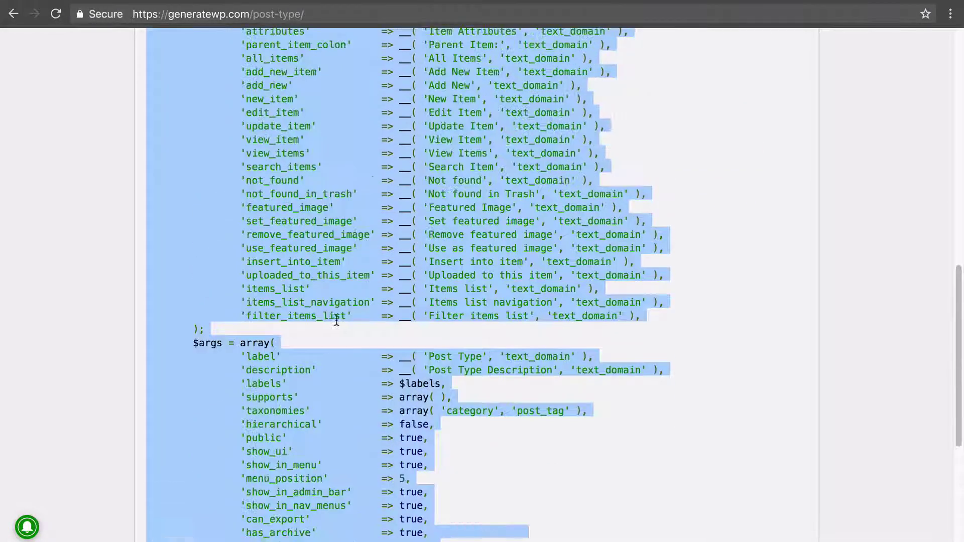
pyautogui.scroll(-5, 314, 390)
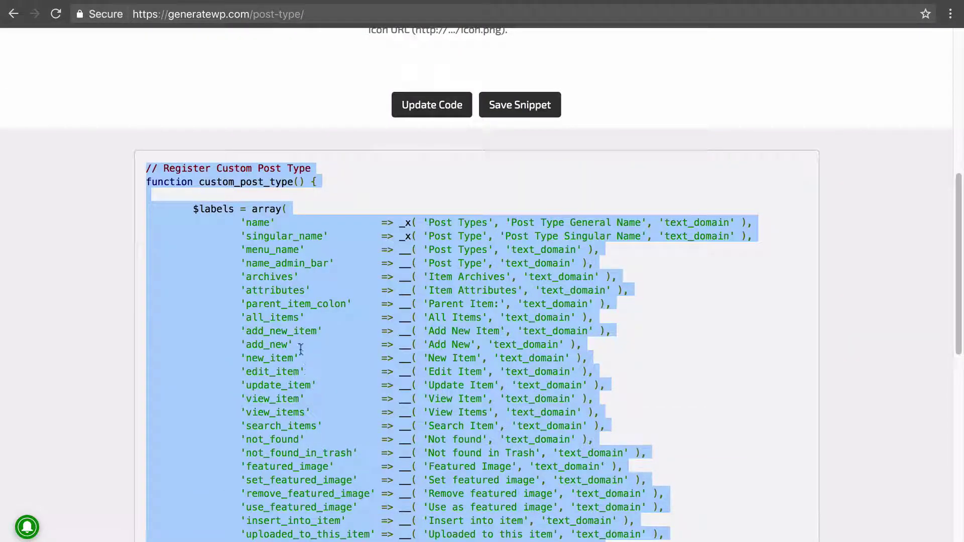
pyautogui.scroll(-1, 453, 347)
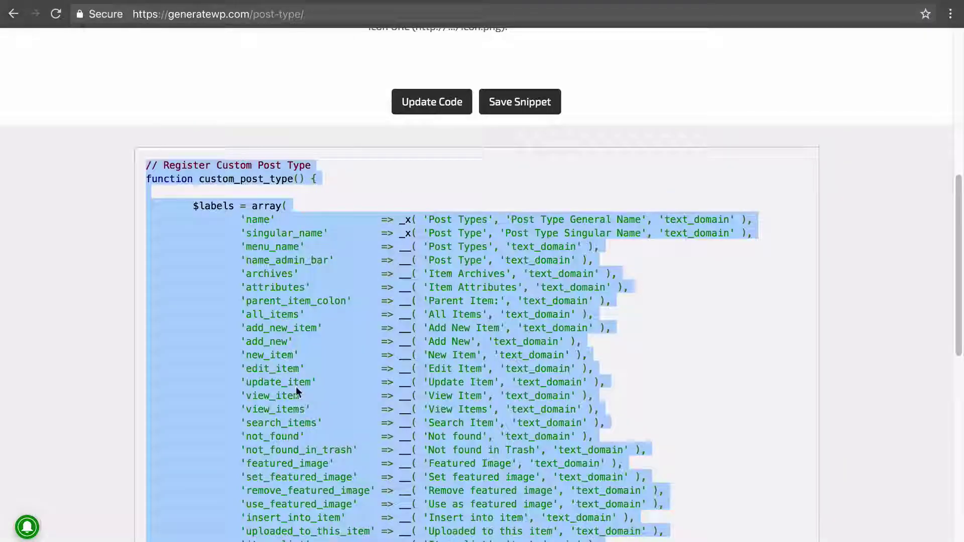
pyautogui.scroll(-1, 296, 390)
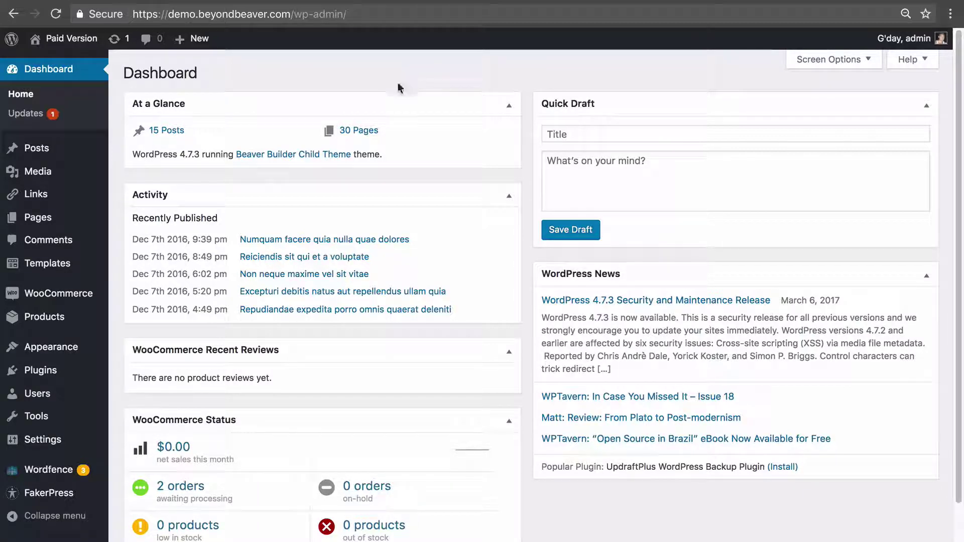
# - In the demo site's WordPress admin, search the plugins available to add for "custom post types UI"
pyautogui.moveTo(61, 381)
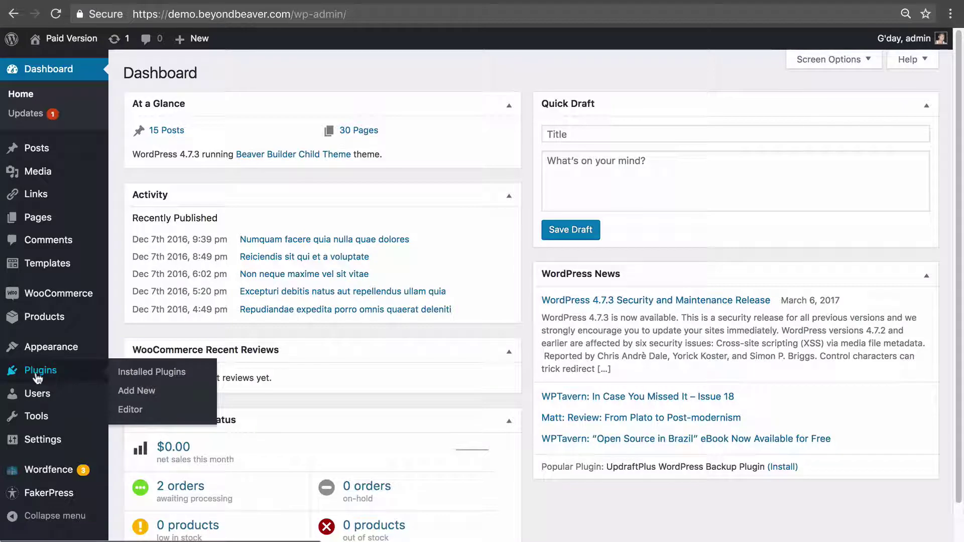
pyautogui.click(134, 392)
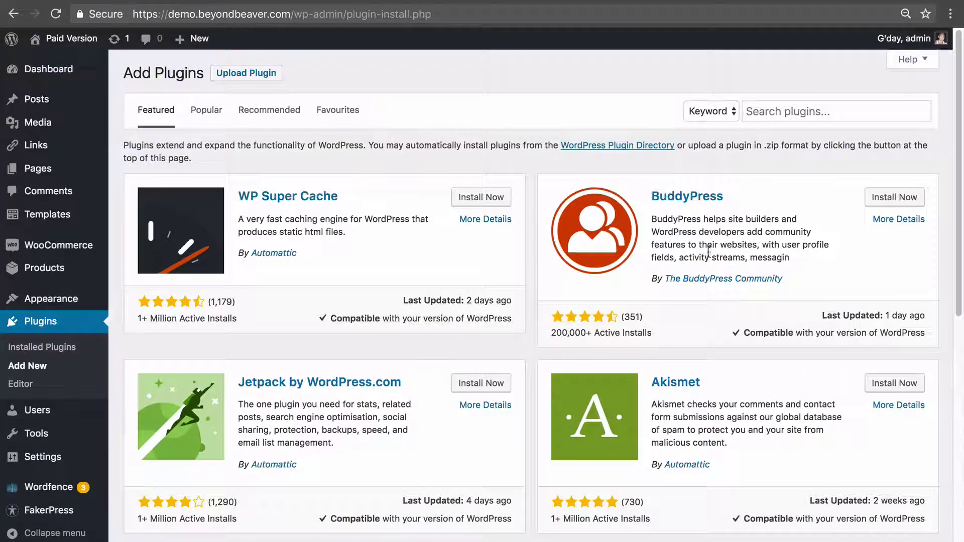
pyautogui.click(792, 111)
pyautogui.write('custom po')
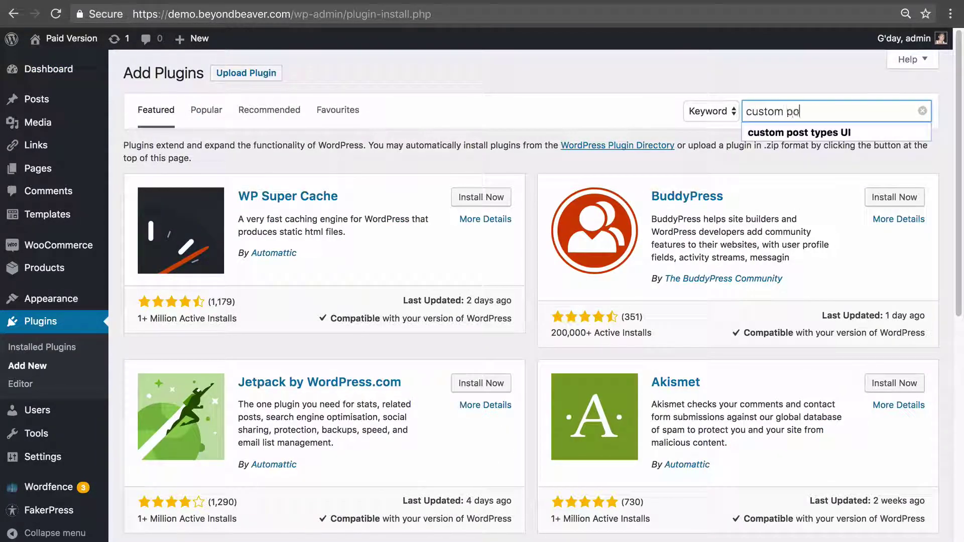
pyautogui.write('st type')
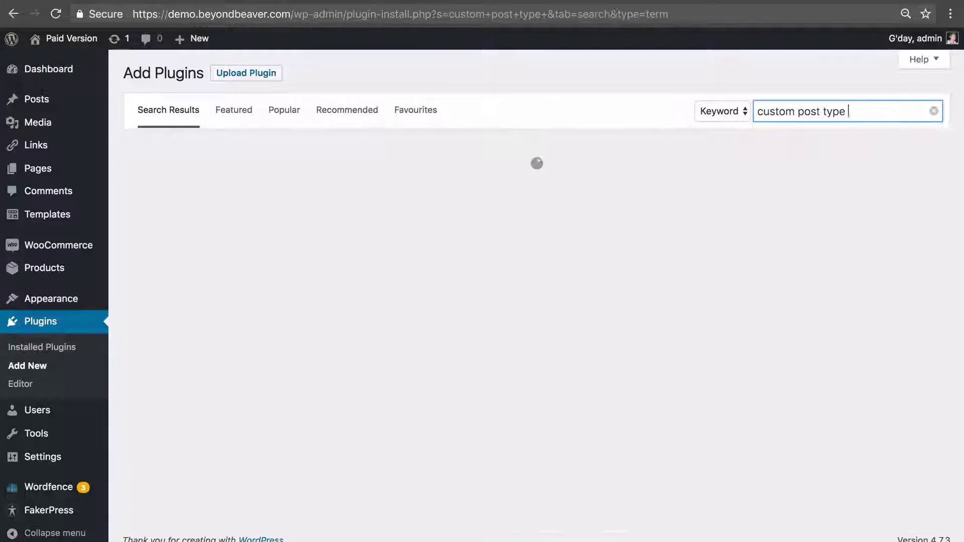
pyautogui.write('s UI')
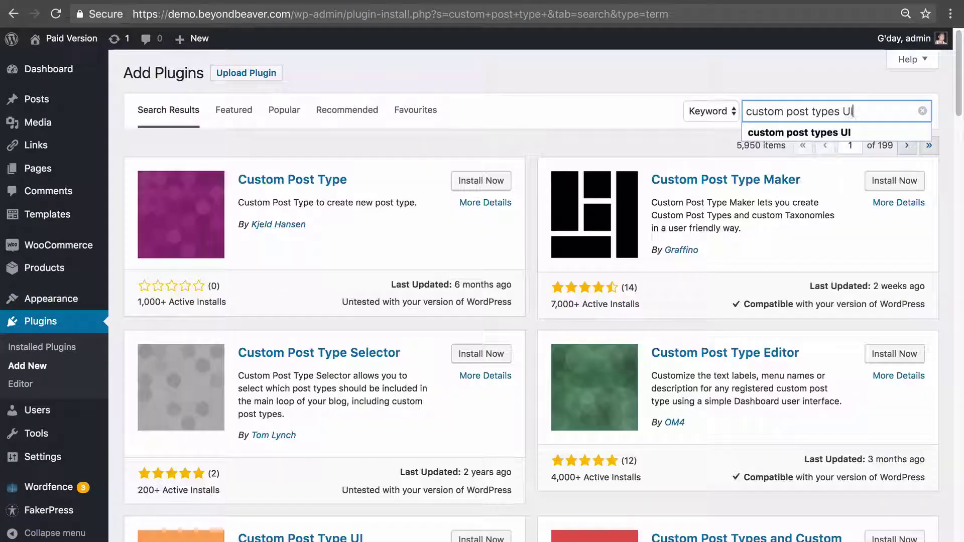
pyautogui.press('Return')
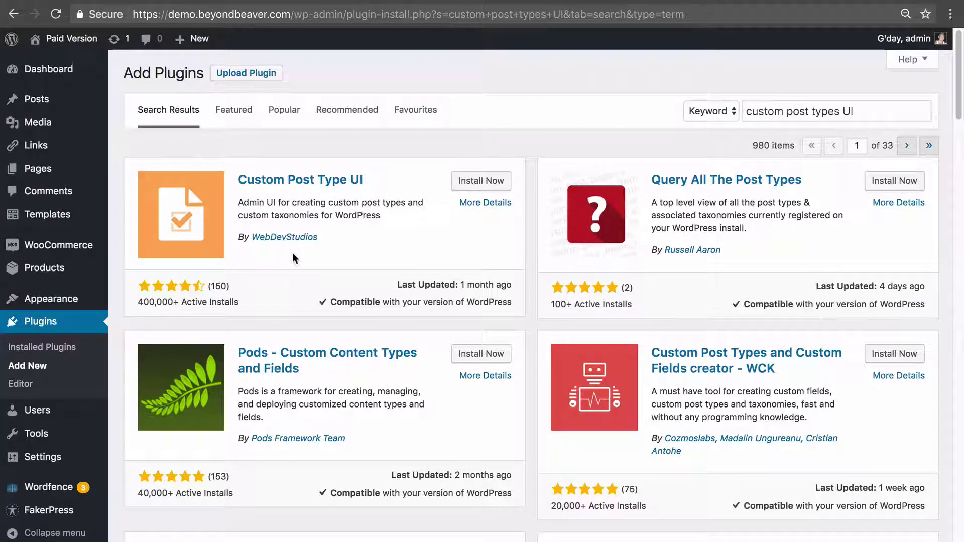
# - Install and activate the Custom Post Type UI plugin, and open its form for adding a new post type
pyautogui.click(470, 183)
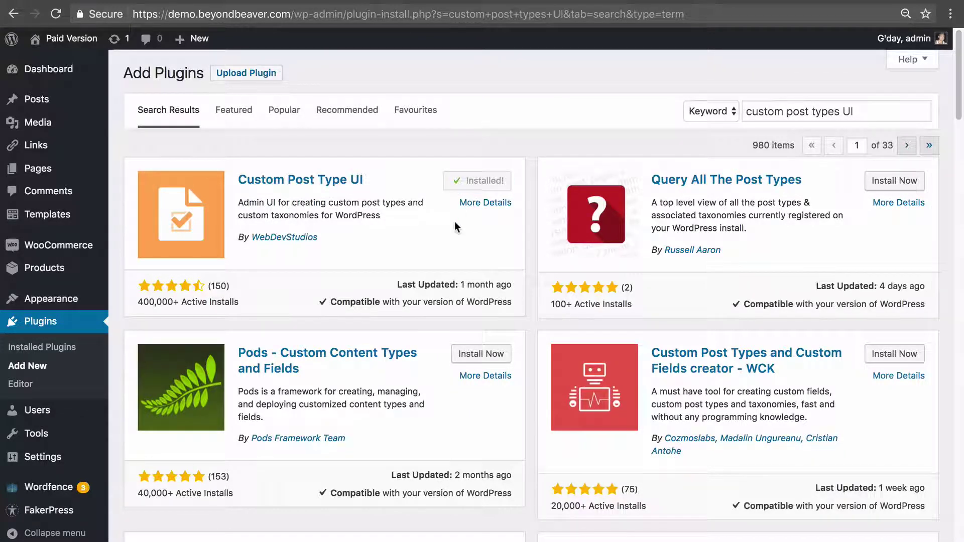
pyautogui.click(475, 186)
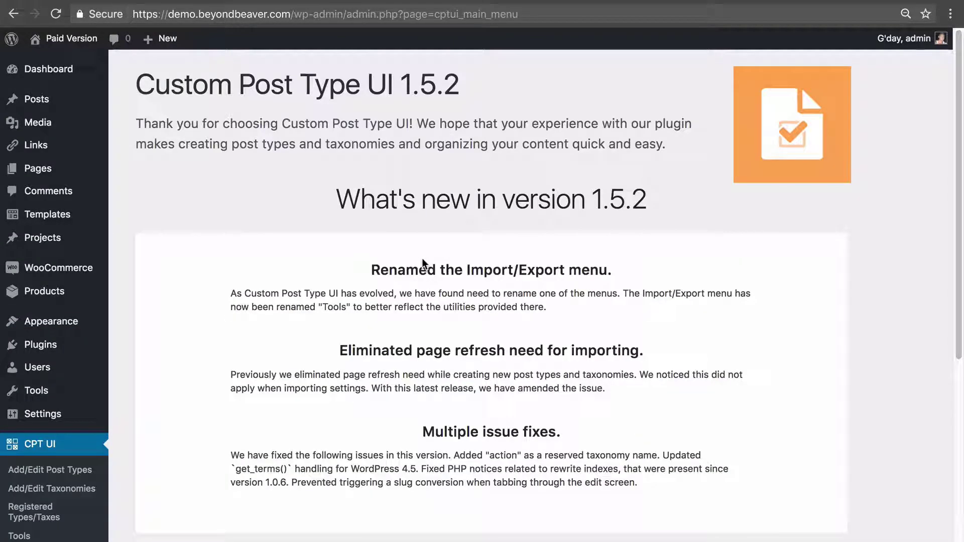
pyautogui.scroll(-6, 422, 258)
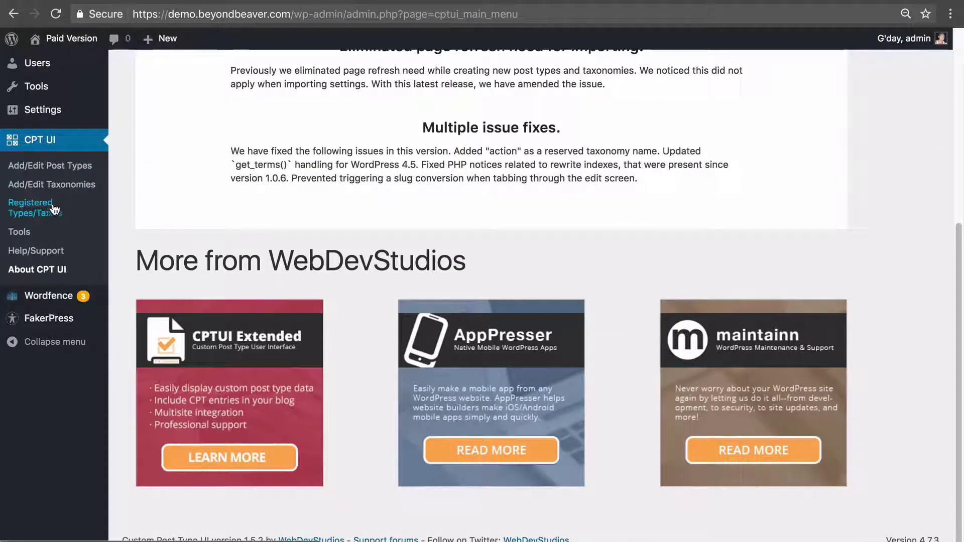
pyautogui.click(55, 169)
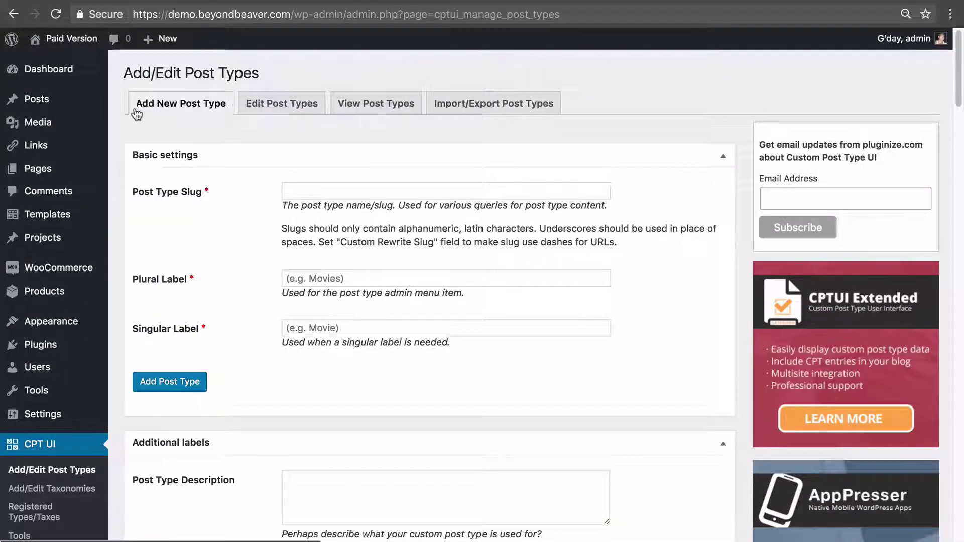
# - Add a post type with the slug landingpage, plural label "Landing Pages" and singular label "Landing Page"
pyautogui.click(306, 191)
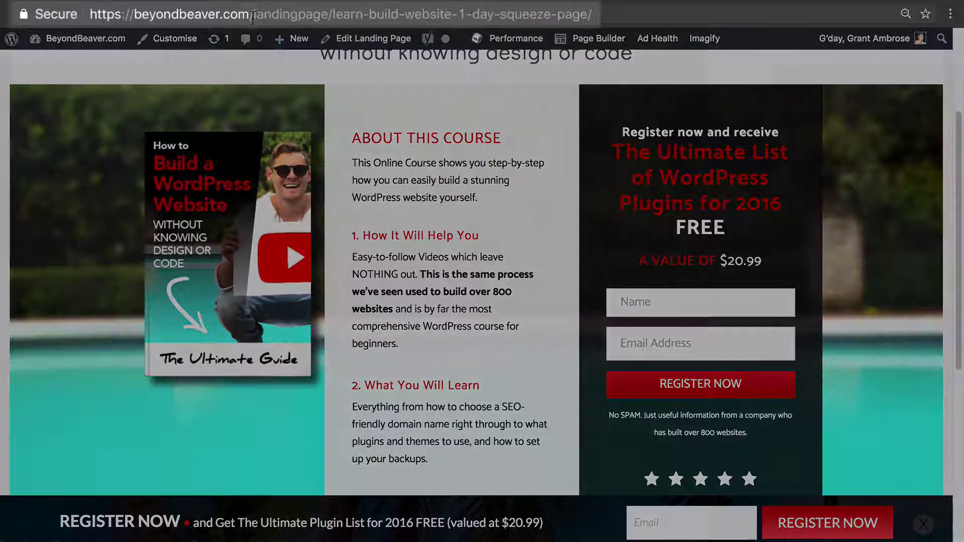
pyautogui.moveTo(254, 15); pyautogui.dragTo(329, 15)
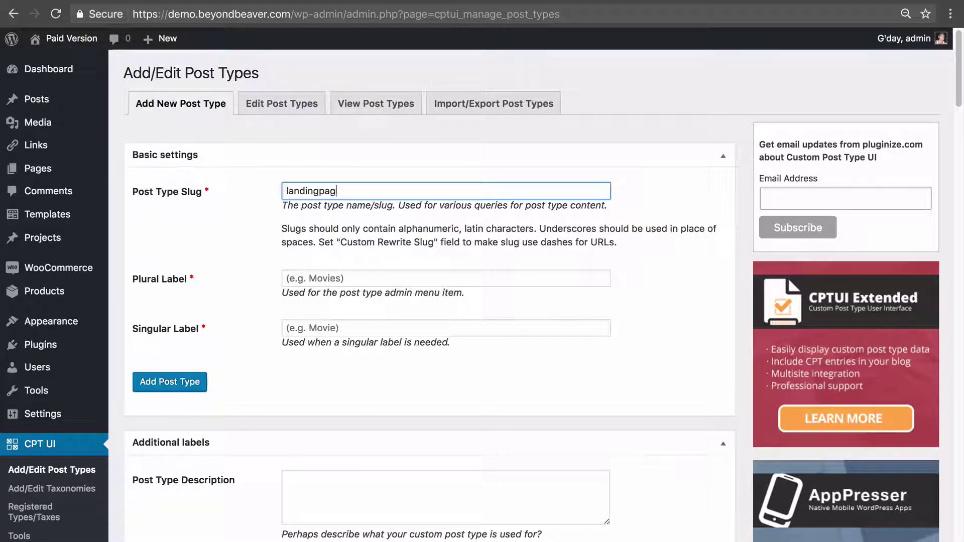
pyautogui.write('e')
pyautogui.click(300, 277)
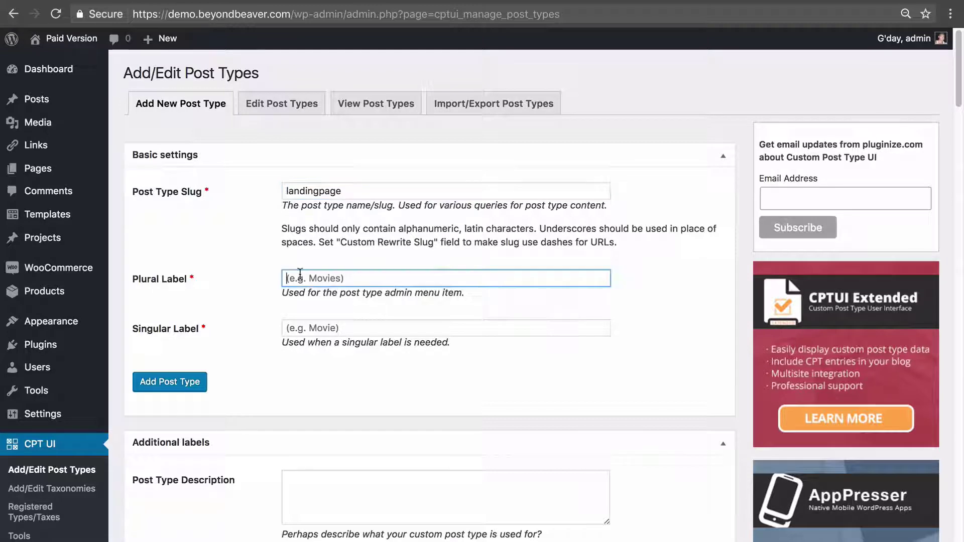
pyautogui.write('Landing Pages')
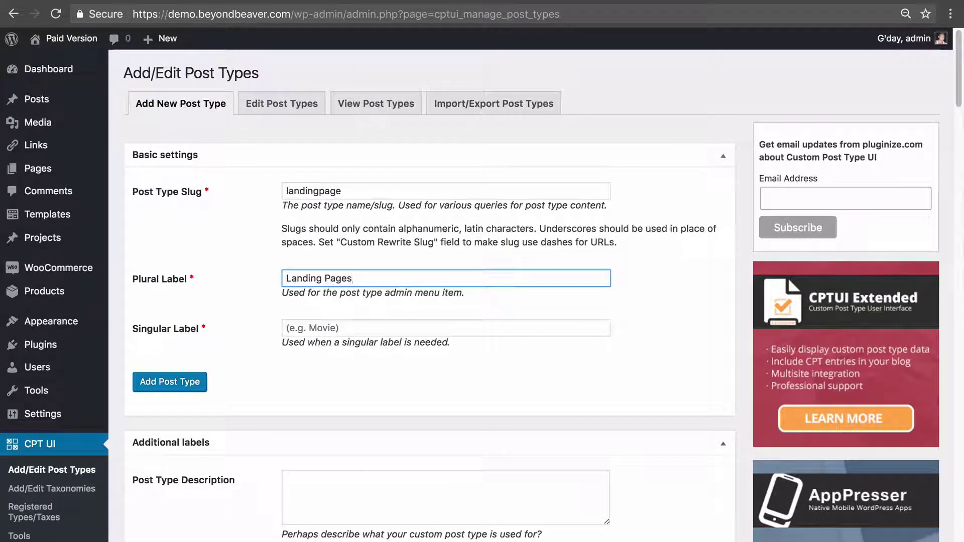
pyautogui.press('Tab')
pyautogui.write('Landing')
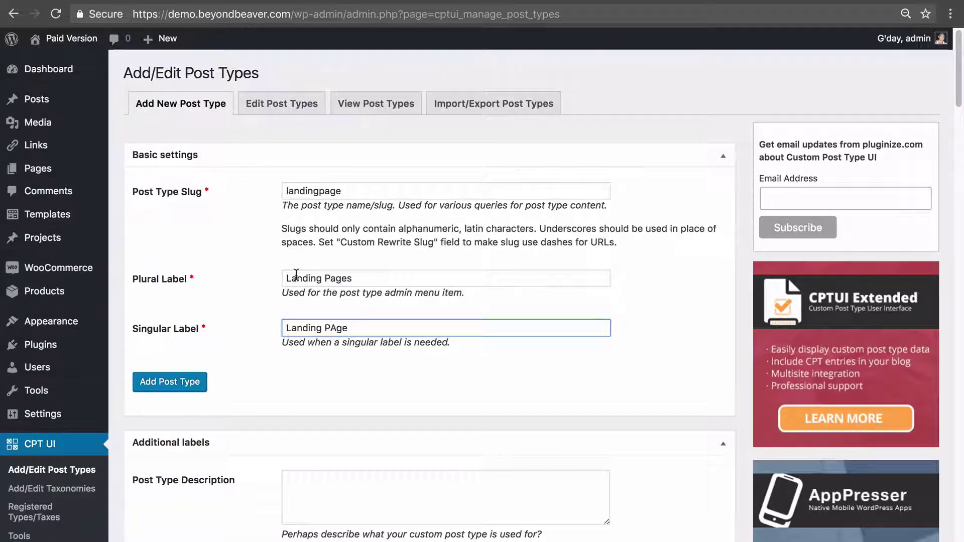
pyautogui.scroll(-3, 239, 297)
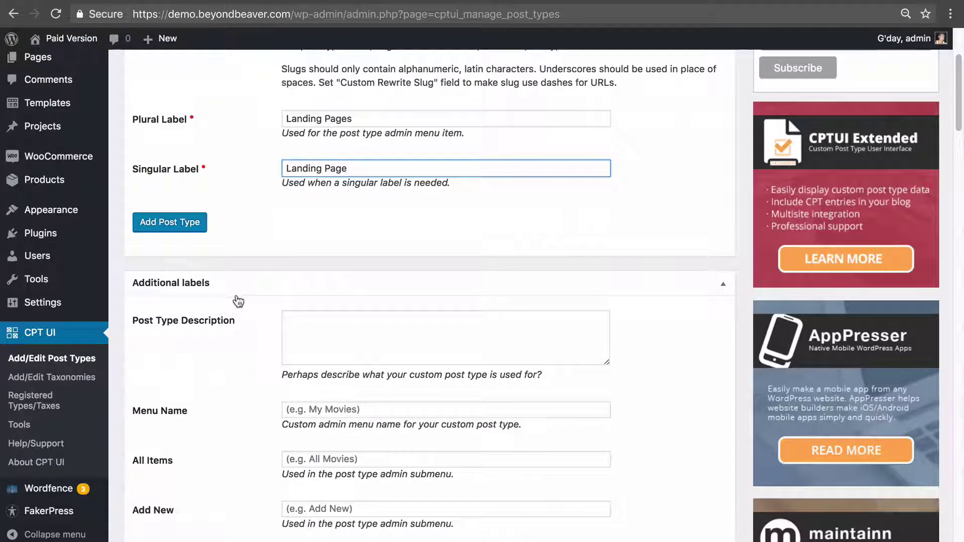
pyautogui.click(194, 225)
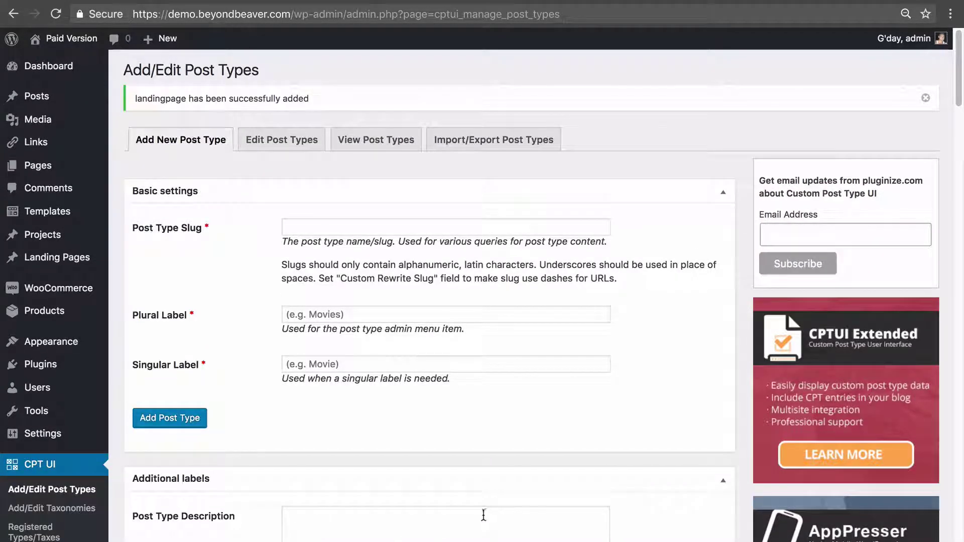
# - Open the Landing Pages post type for editing and go through its additional labels and settings
pyautogui.moveTo(66, 260)
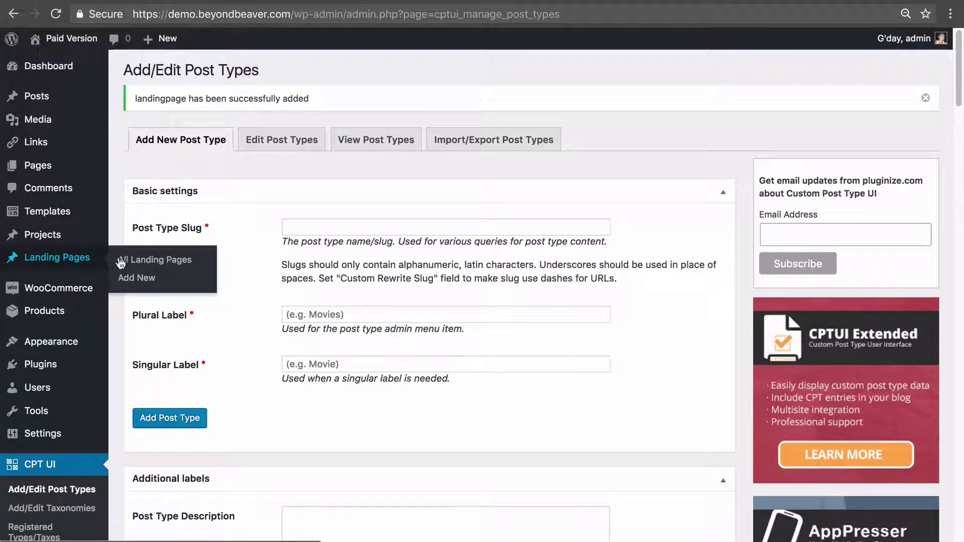
pyautogui.click(278, 140)
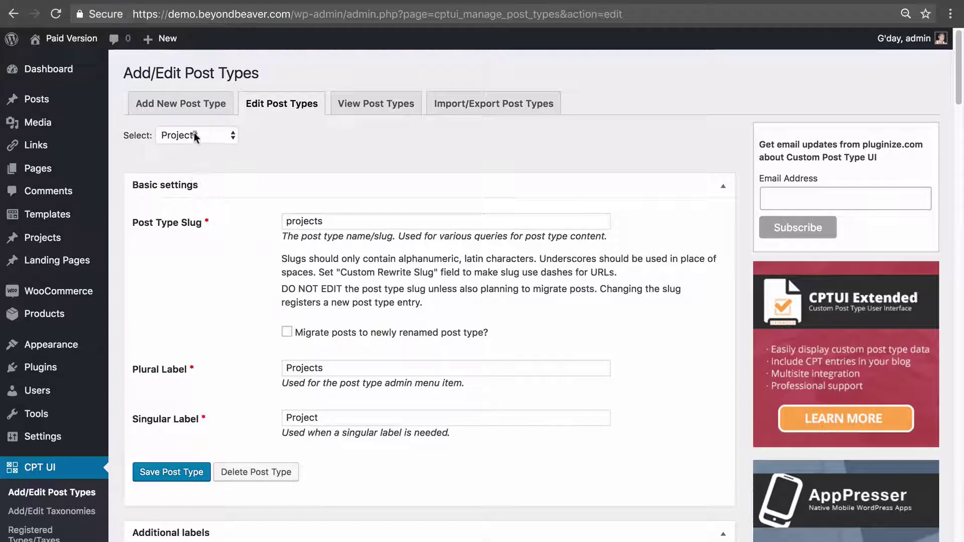
pyautogui.click(194, 134)
pyautogui.click(194, 148)
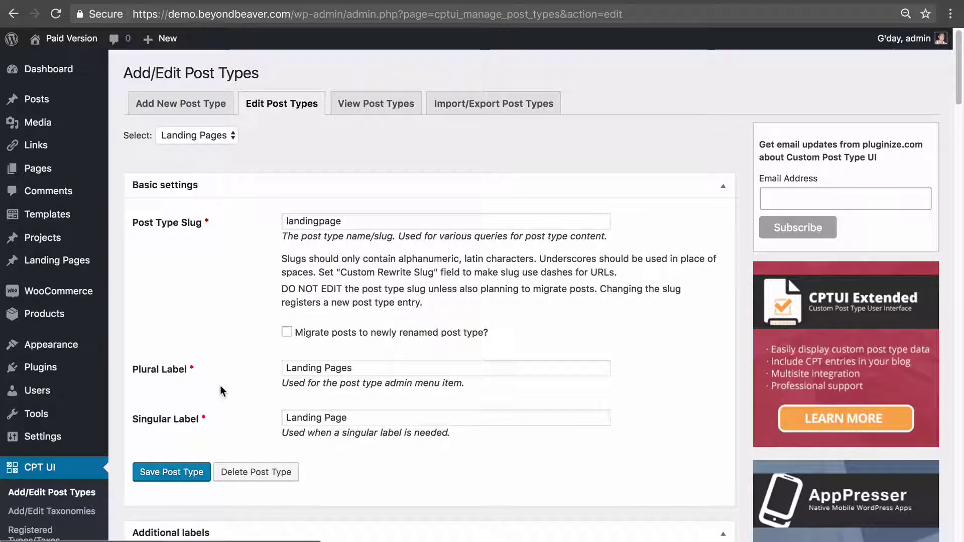
pyautogui.scroll(-5, 220, 387)
pyautogui.scroll(-15, 220, 395)
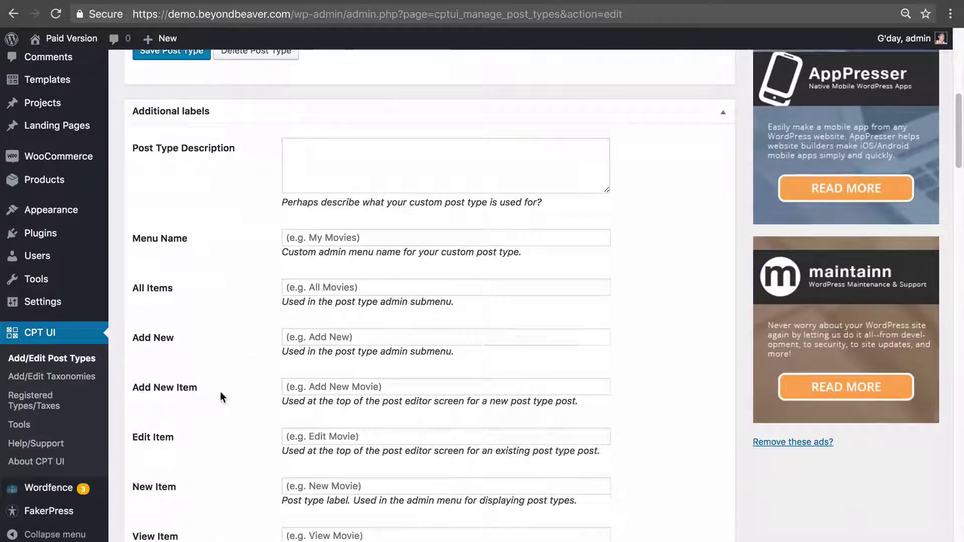
pyautogui.scroll(-10, 220, 395)
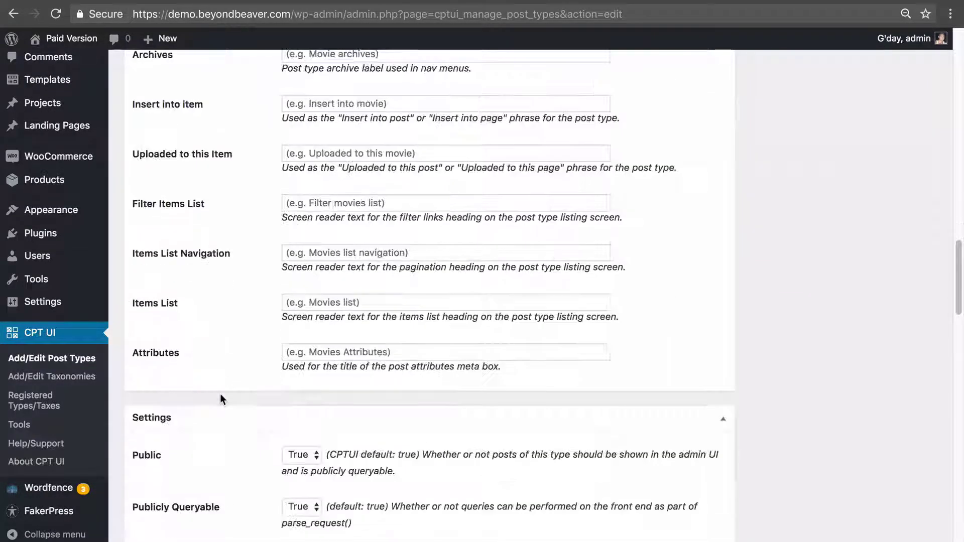
pyautogui.scroll(-5, 221, 399)
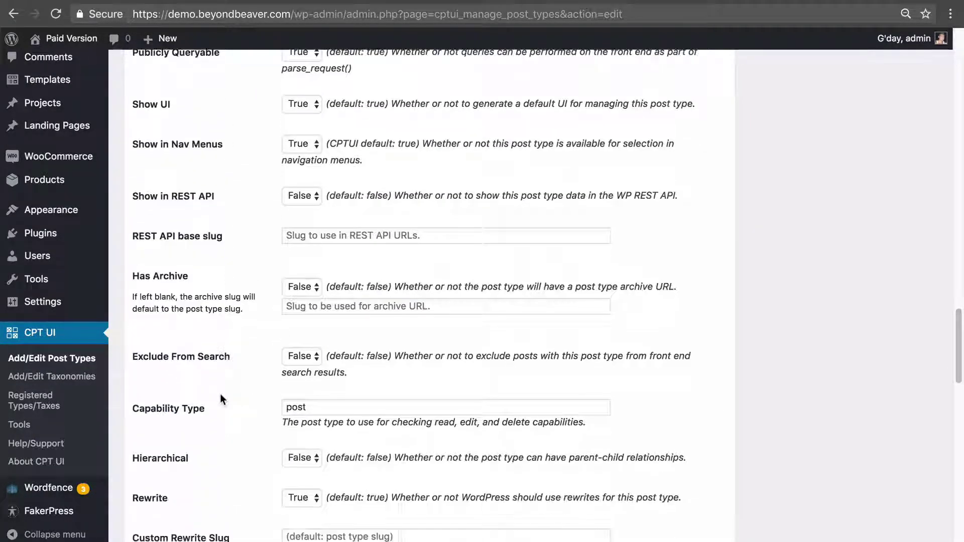
pyautogui.scroll(-1, 221, 399)
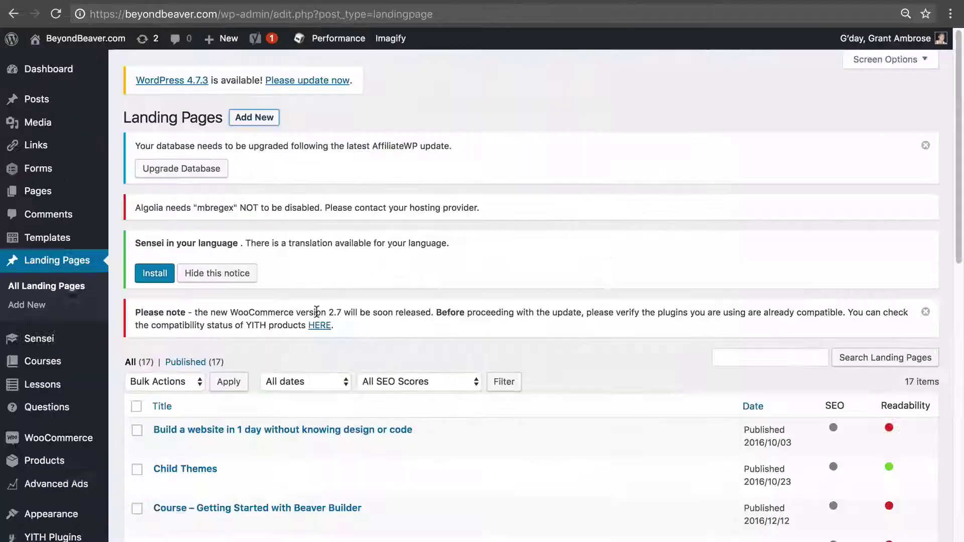
# - In the BeyondBeaver site's admin, review the landing pages and posts lists, and examine the first draft post's categories and tags
pyautogui.scroll(-10, 285, 300)
pyautogui.scroll(8, 284, 301)
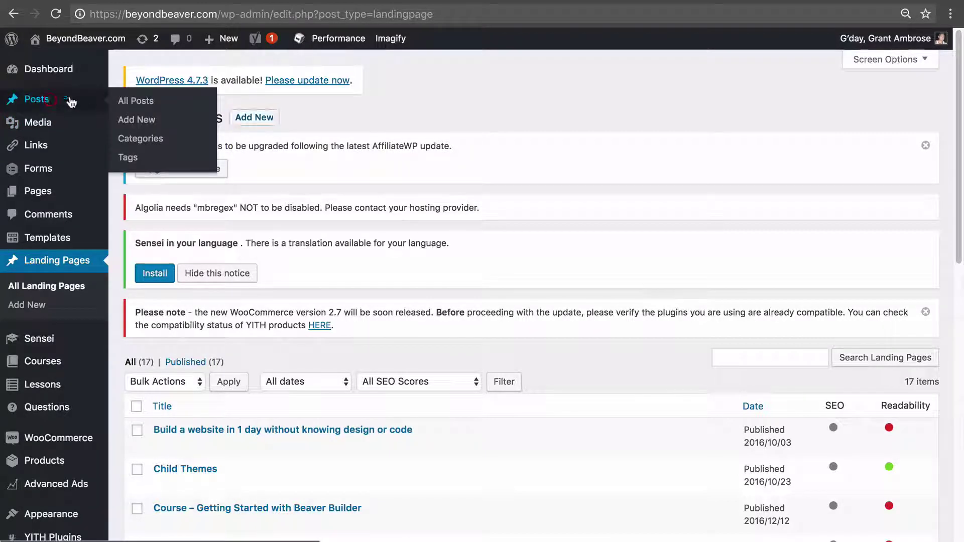
pyautogui.click(323, 1)
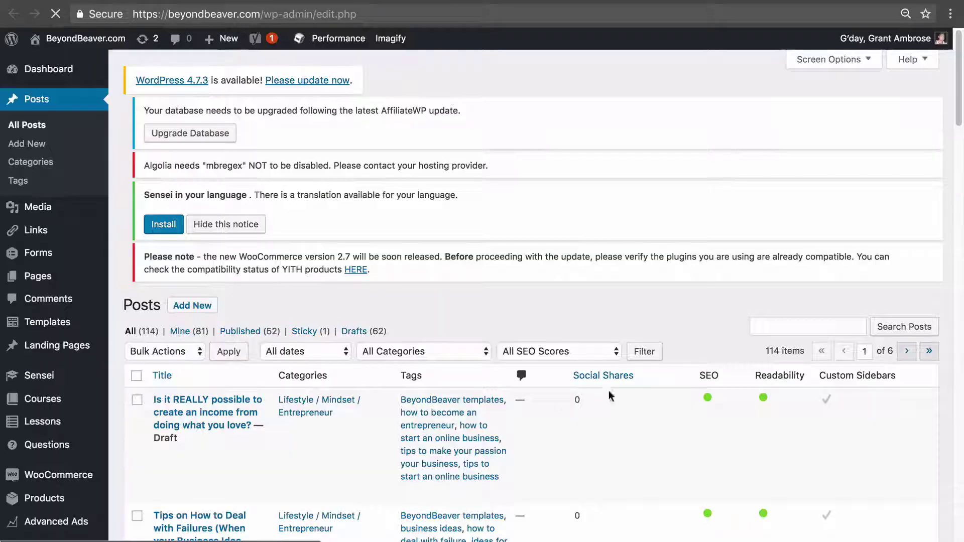
pyautogui.scroll(-4, 301, 372)
pyautogui.moveTo(221, 317)
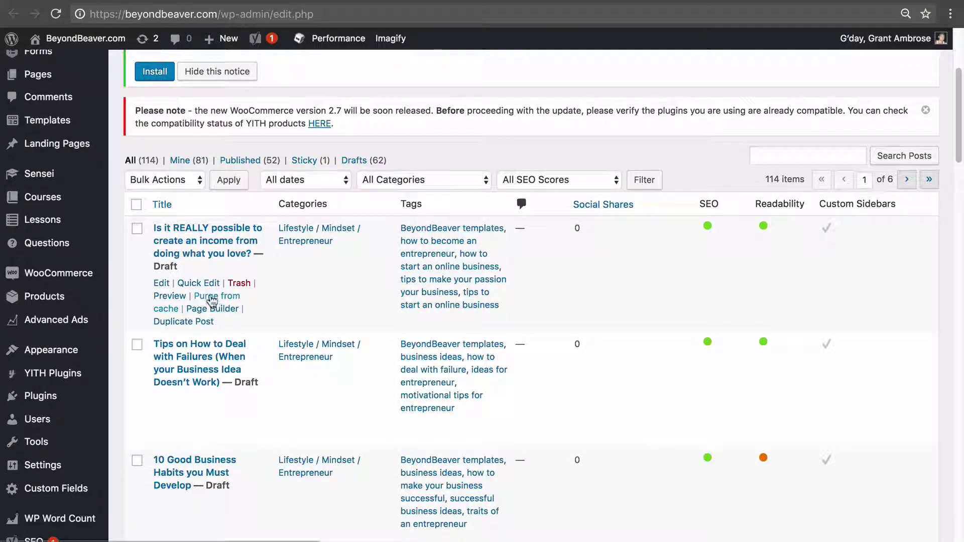
pyautogui.click(195, 228)
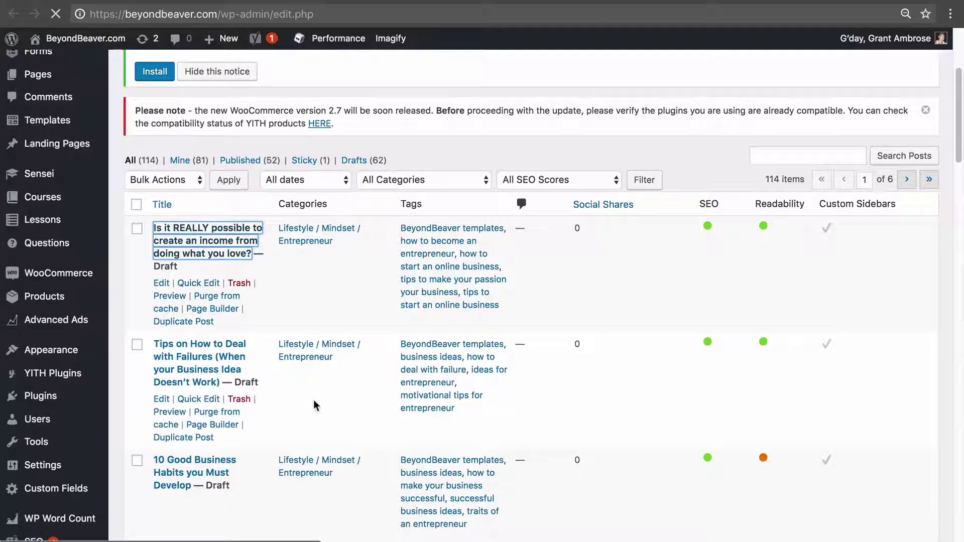
pyautogui.scroll(-3, 298, 406)
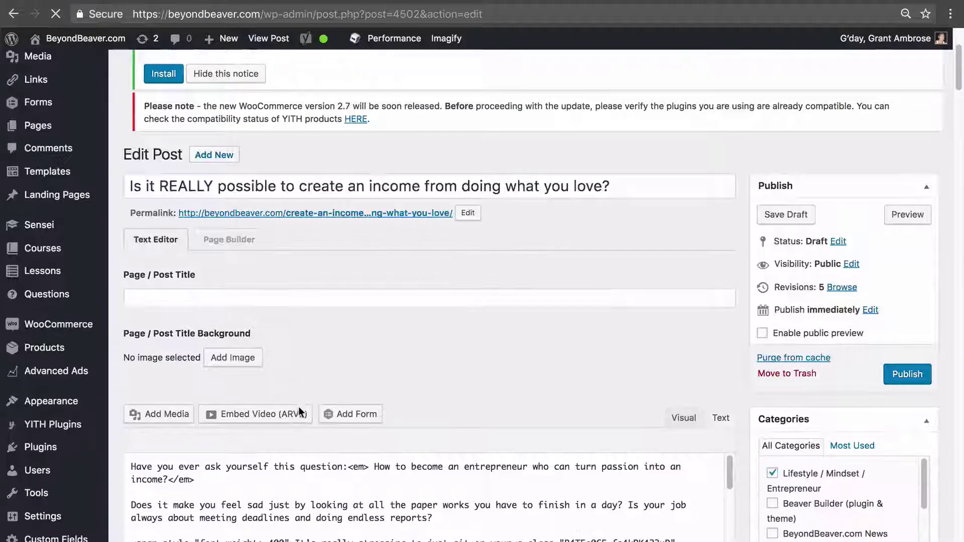
pyautogui.scroll(-6, 640, 336)
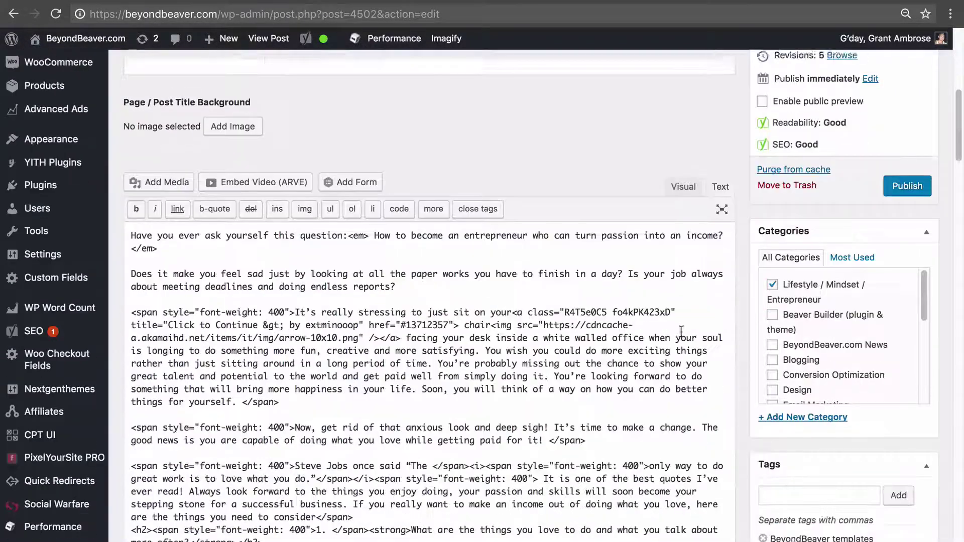
pyautogui.scroll(-10, 682, 331)
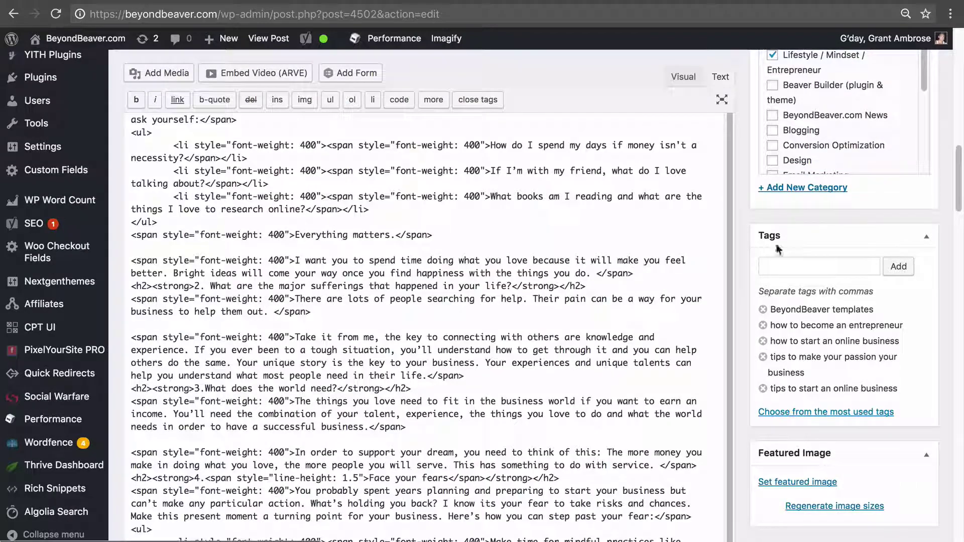
pyautogui.scroll(15, 836, 324)
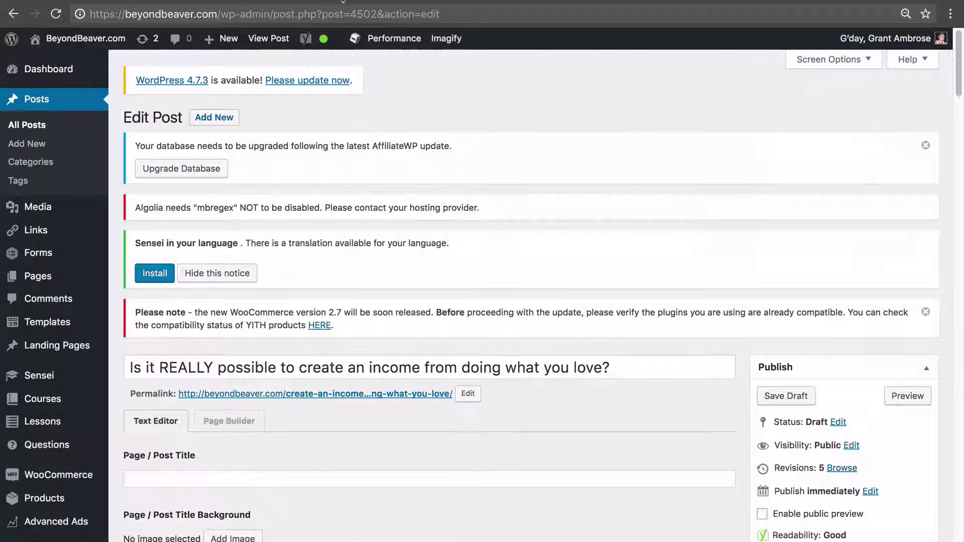
# - Return to the BeyondBeaver landing pages list and examine its parent pages with their Thank you and Confirmation child pages
pyautogui.click(343, 0)
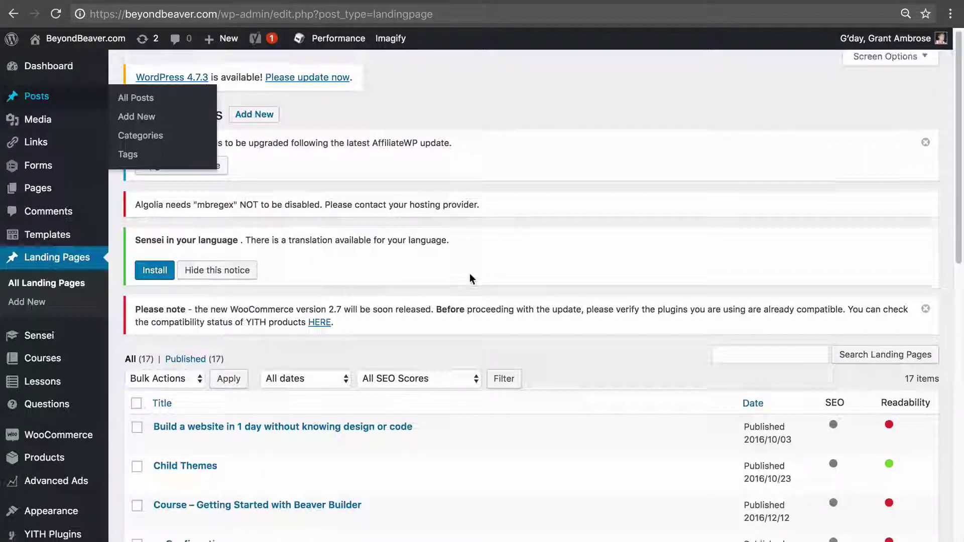
pyautogui.scroll(-11, 469, 275)
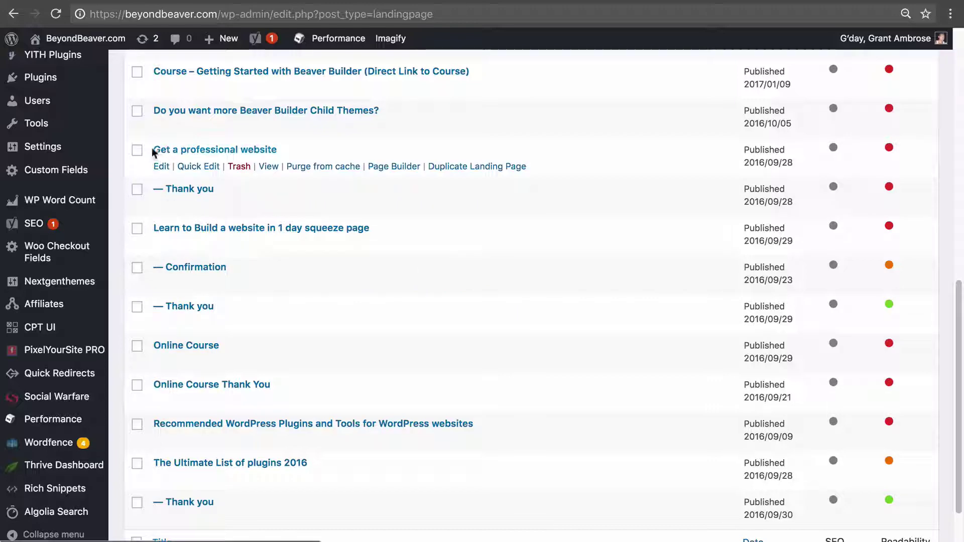
pyautogui.scroll(-2, 253, 155)
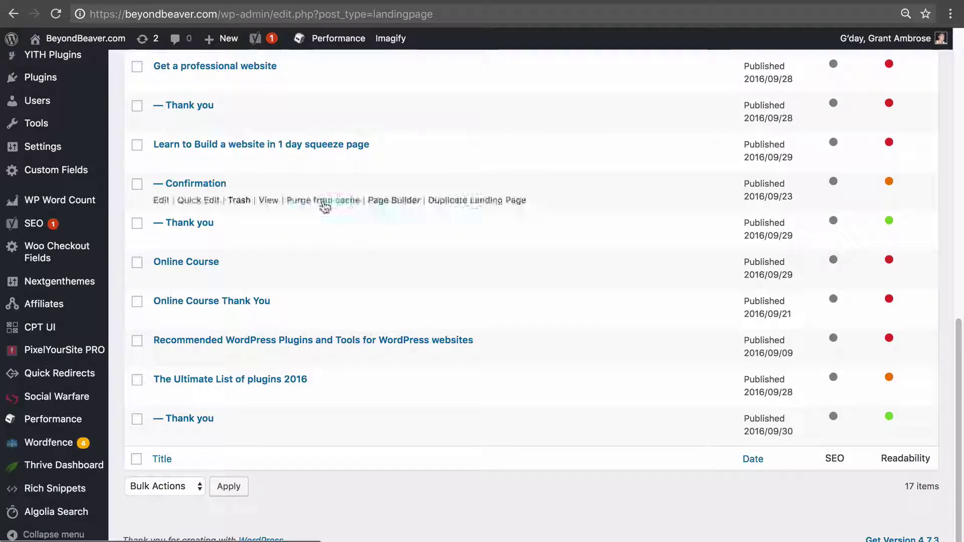
pyautogui.moveTo(430, 168)
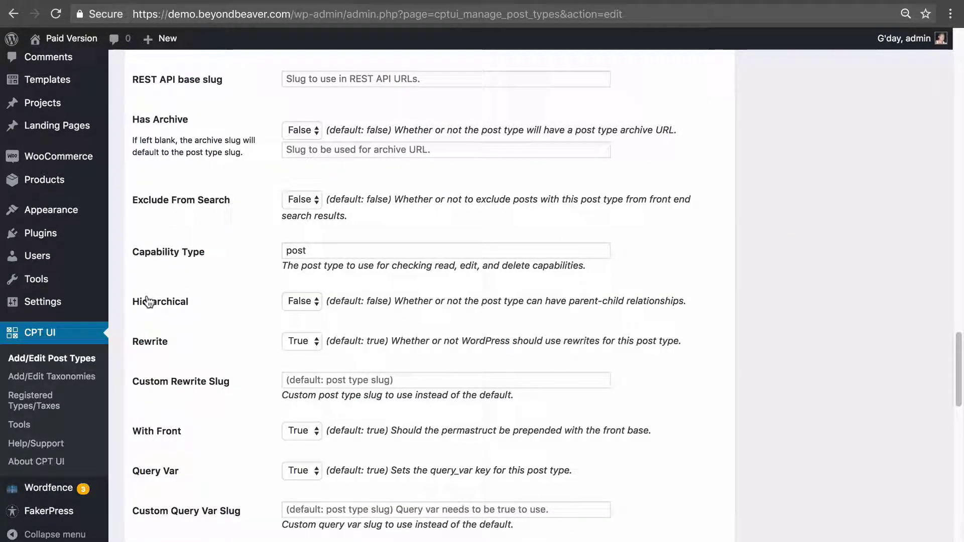
# - On the demo site, set Hierarchical to True for the Landing Pages post type and save it
pyautogui.click(300, 302)
pyautogui.click(299, 312)
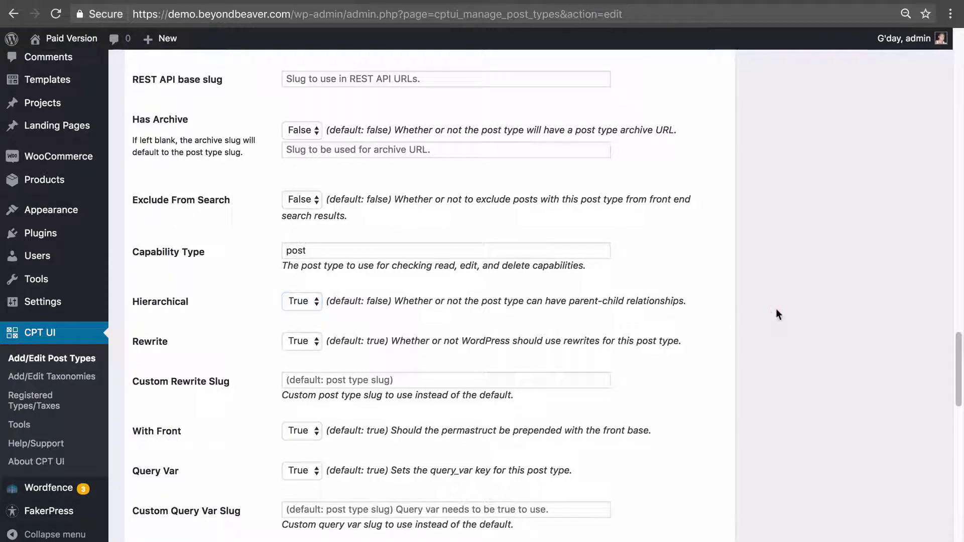
pyautogui.scroll(-12, 762, 309)
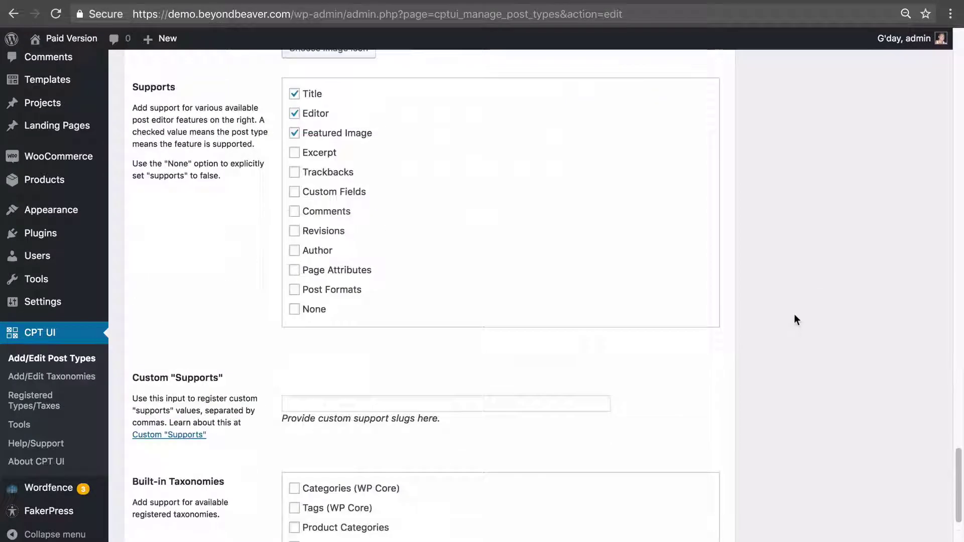
pyautogui.scroll(-4, 794, 314)
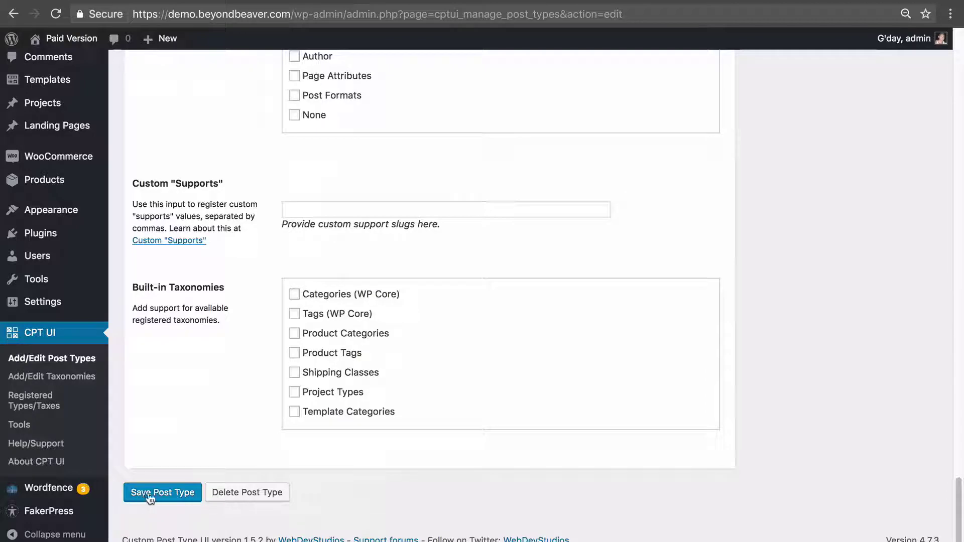
pyautogui.click(151, 495)
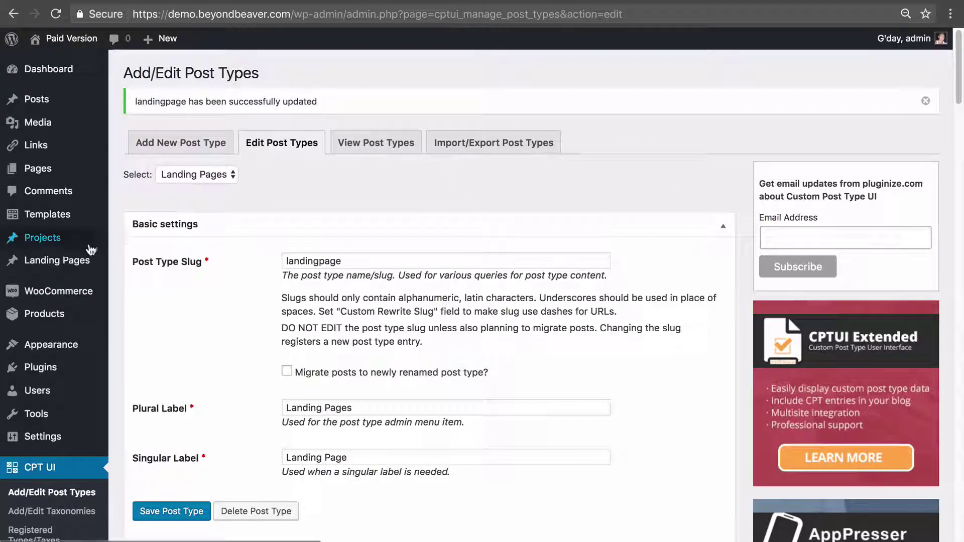
# - Add a new landing page titled "Our new Course" and publish it
pyautogui.moveTo(57, 265)
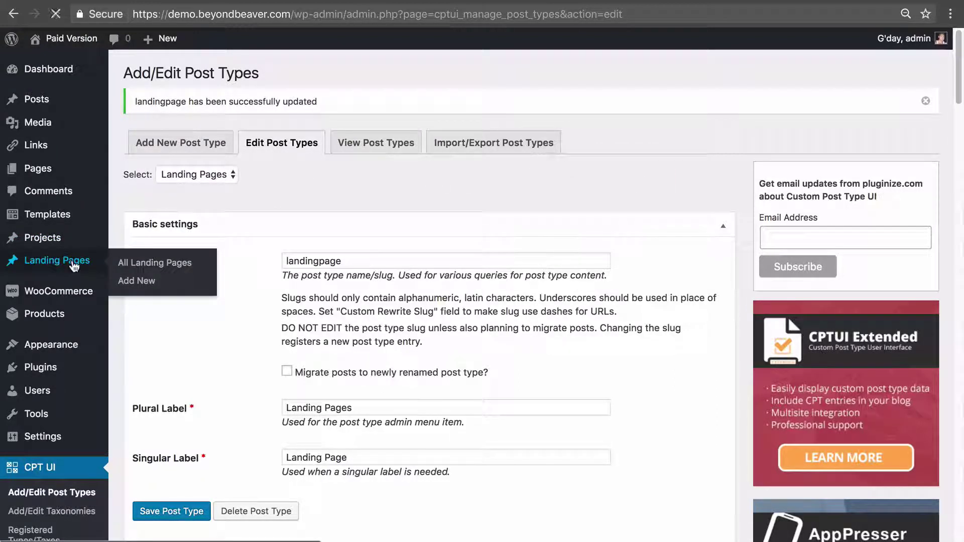
pyautogui.click(74, 264)
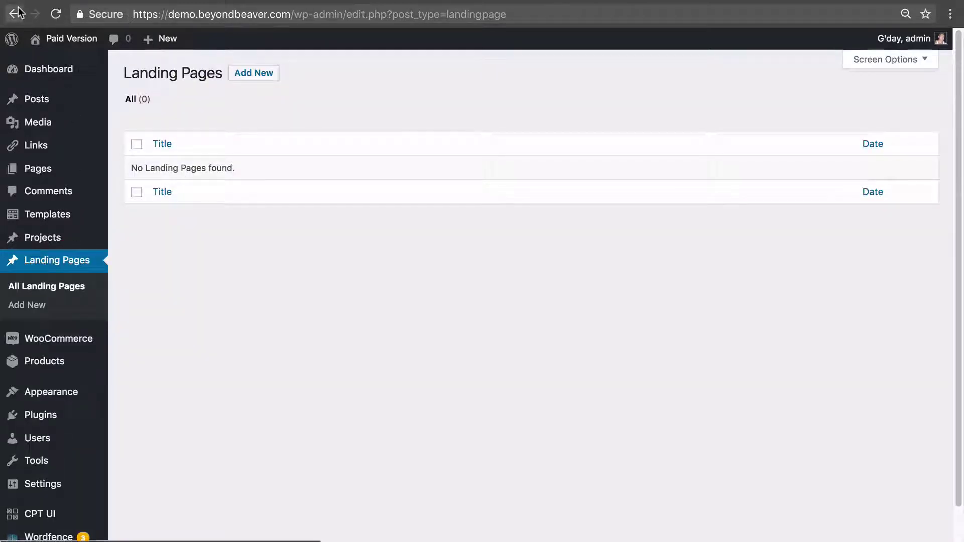
pyautogui.click(261, 75)
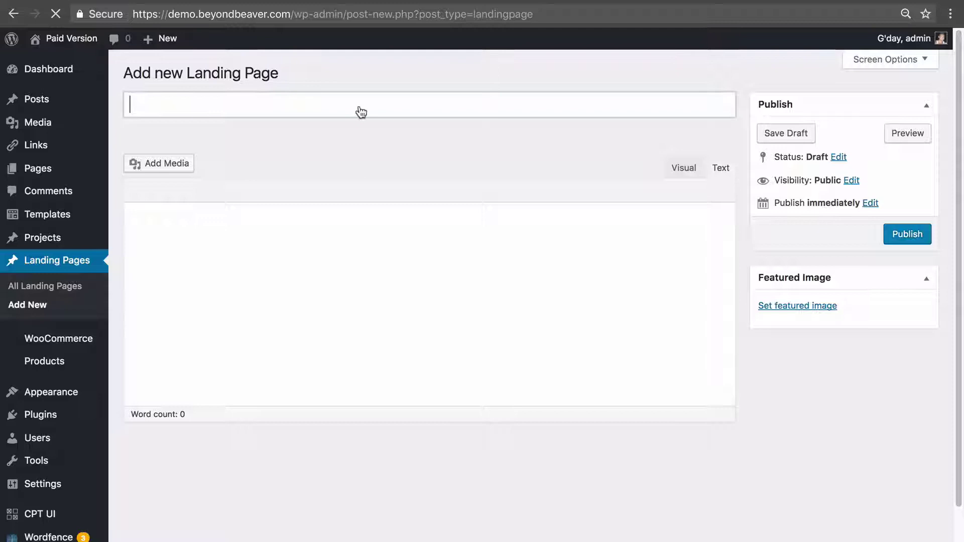
pyautogui.click(359, 106)
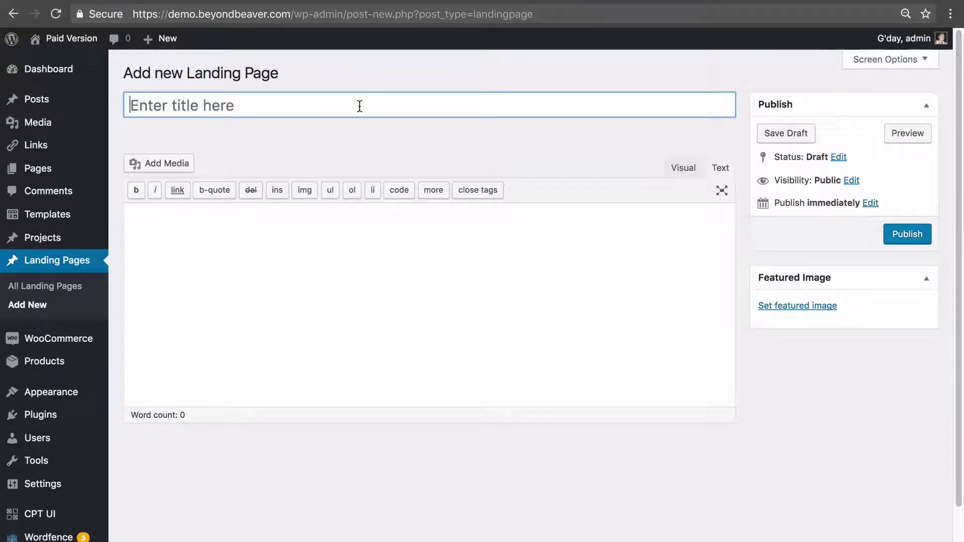
pyautogui.press('shift')
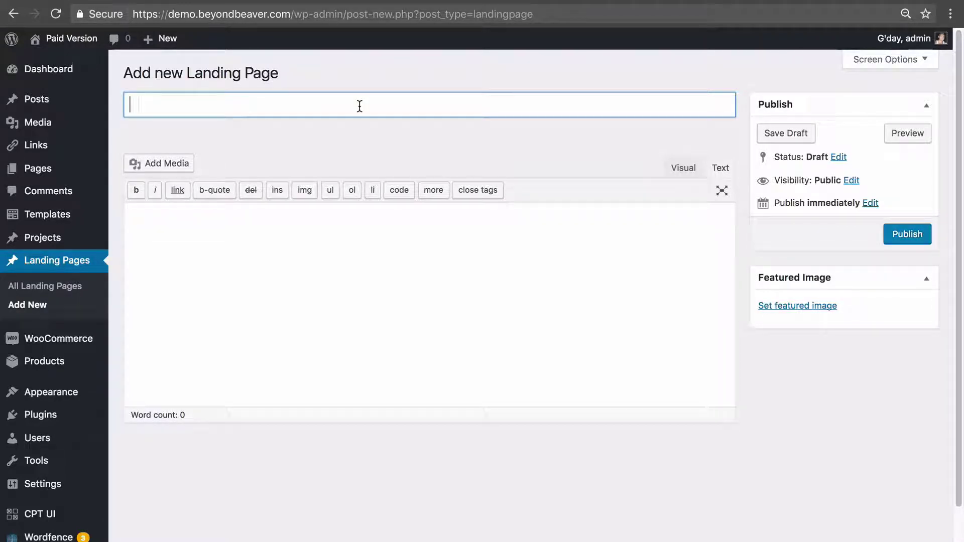
pyautogui.write('Our new Course')
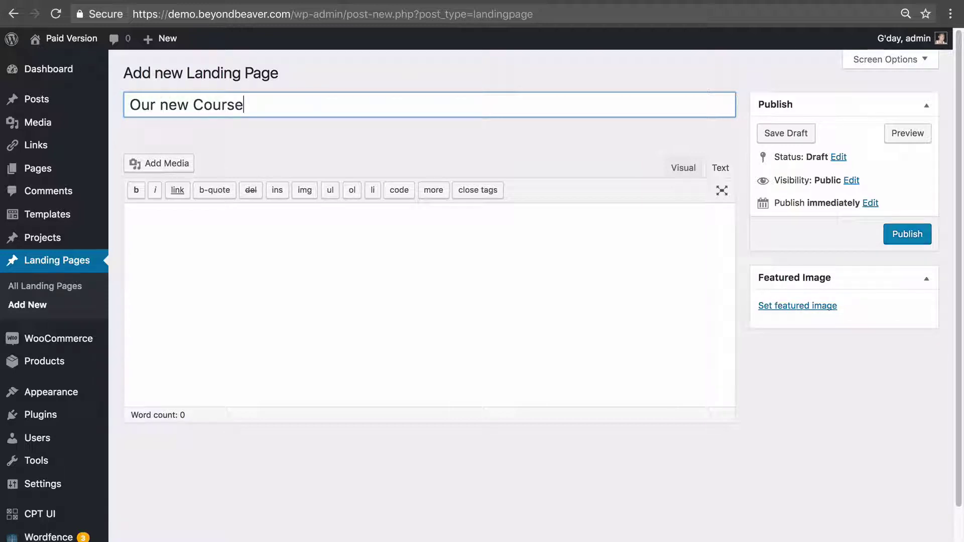
pyautogui.click(397, 265)
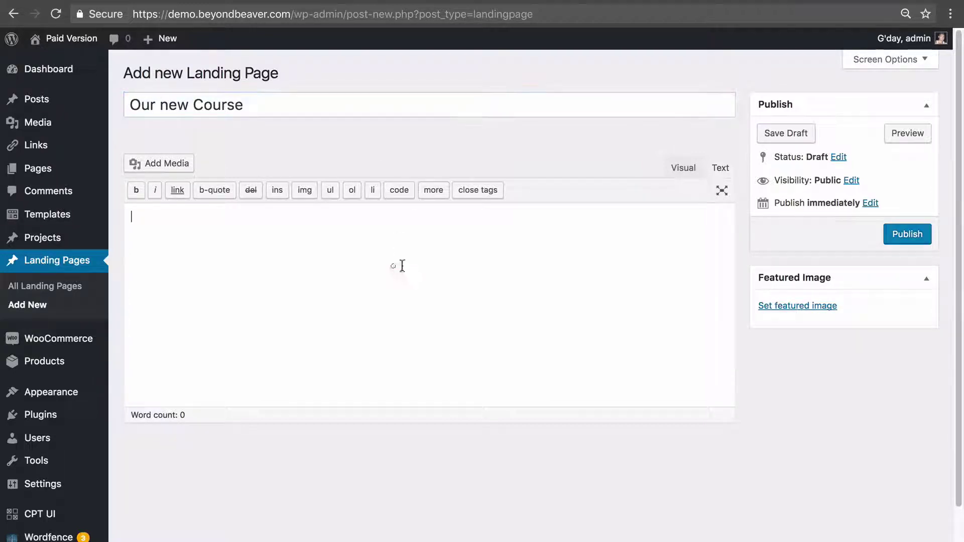
pyautogui.click(920, 235)
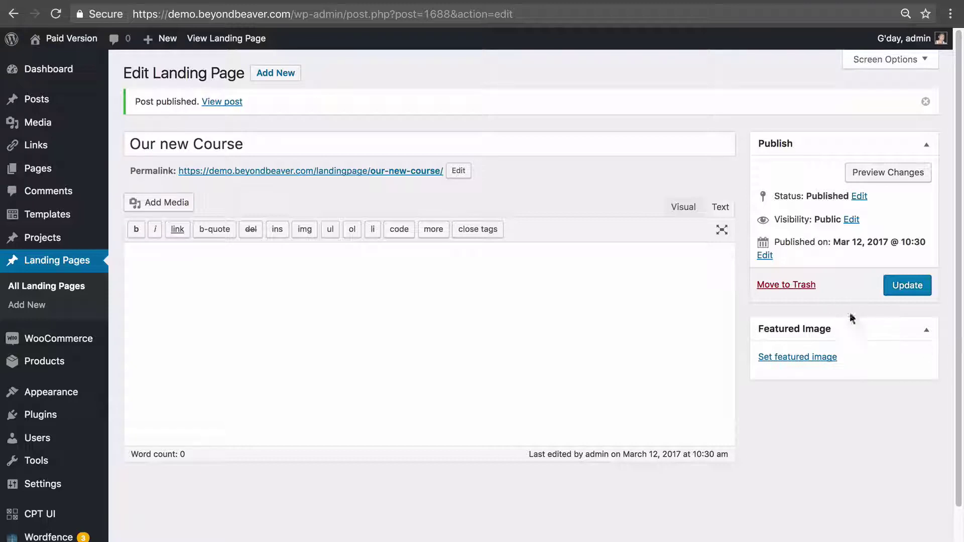
# - Enable Page Attributes support for the Landing Pages post type in CPT UI and save the post type
pyautogui.scroll(-2, 185, 263)
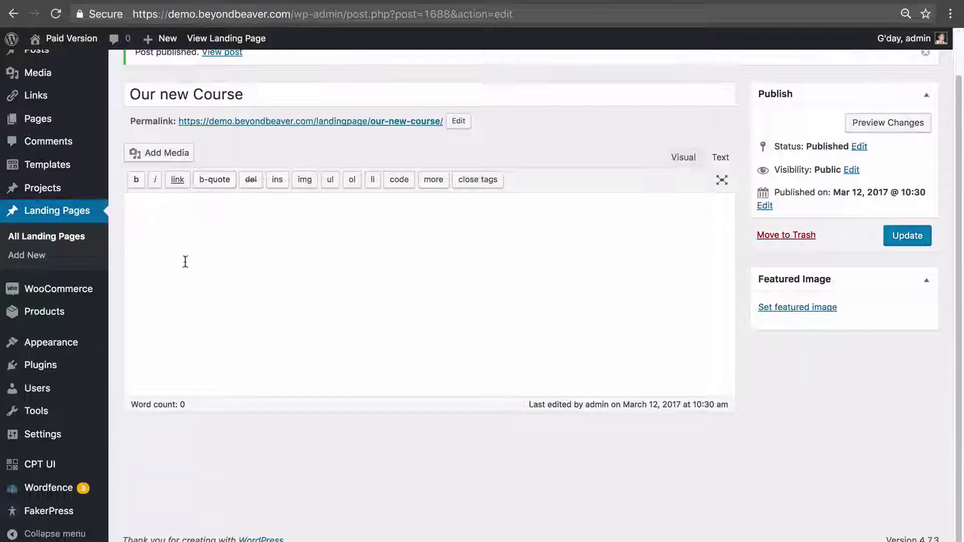
pyautogui.moveTo(32, 472)
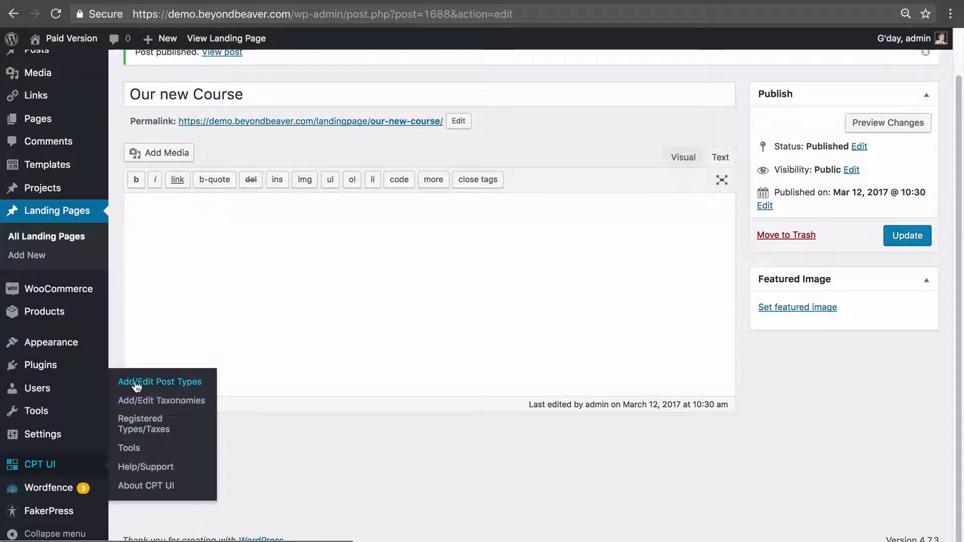
pyautogui.click(177, 383)
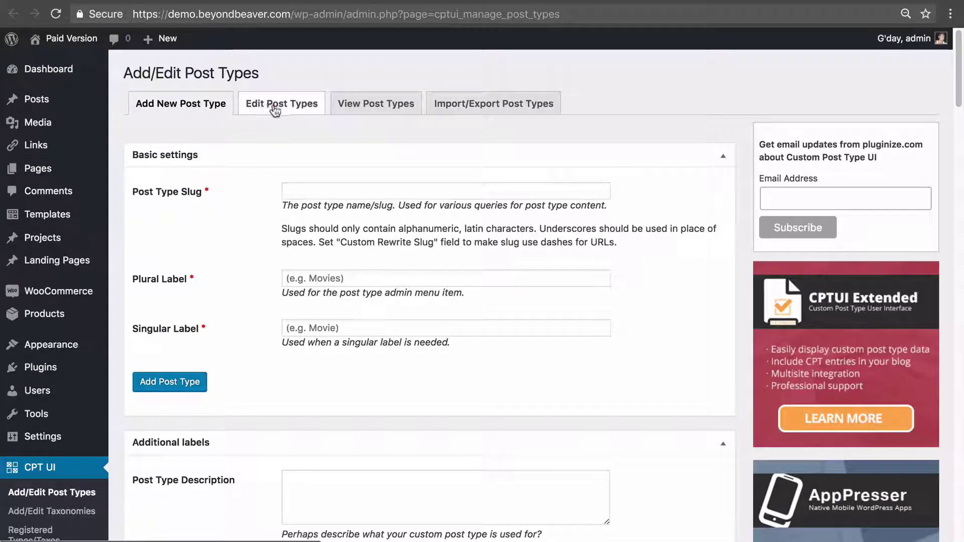
pyautogui.click(271, 104)
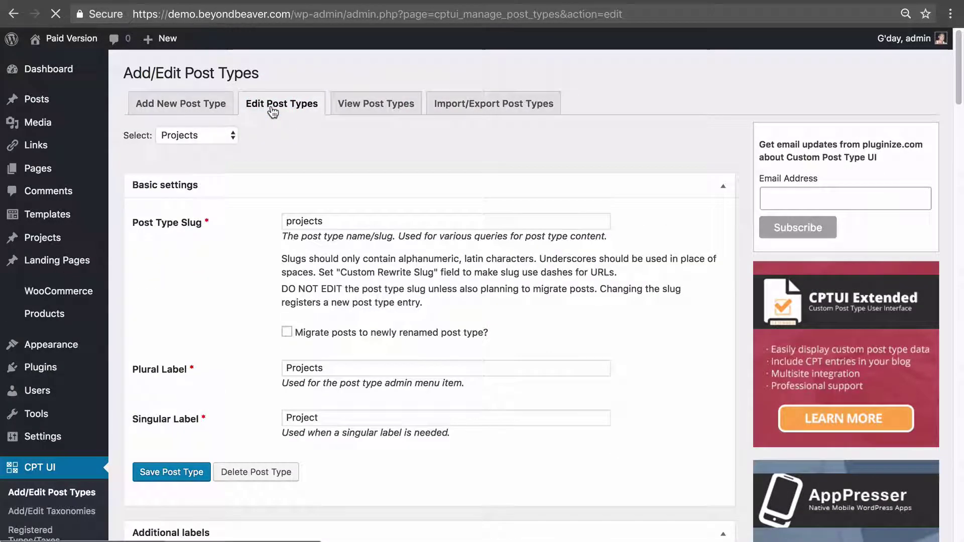
pyautogui.click(188, 134)
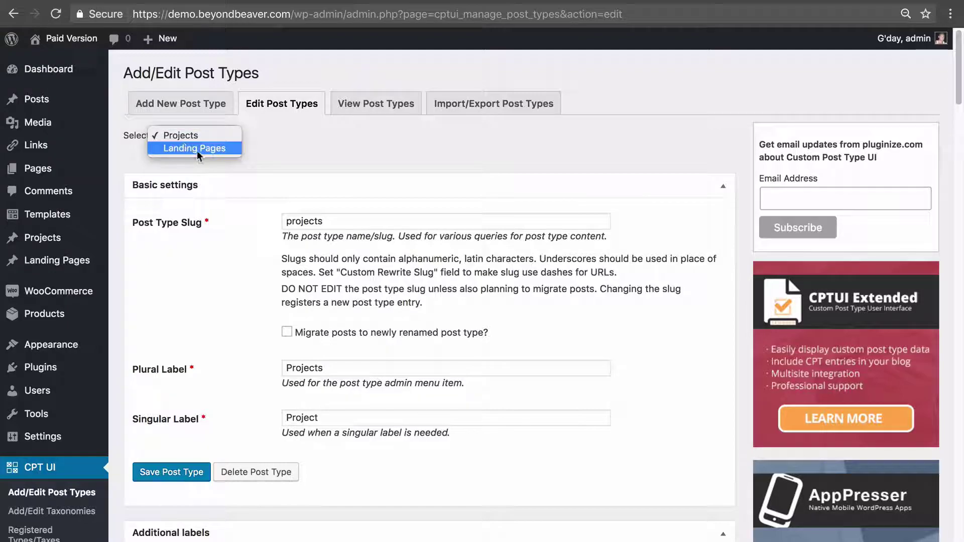
pyautogui.click(219, 149)
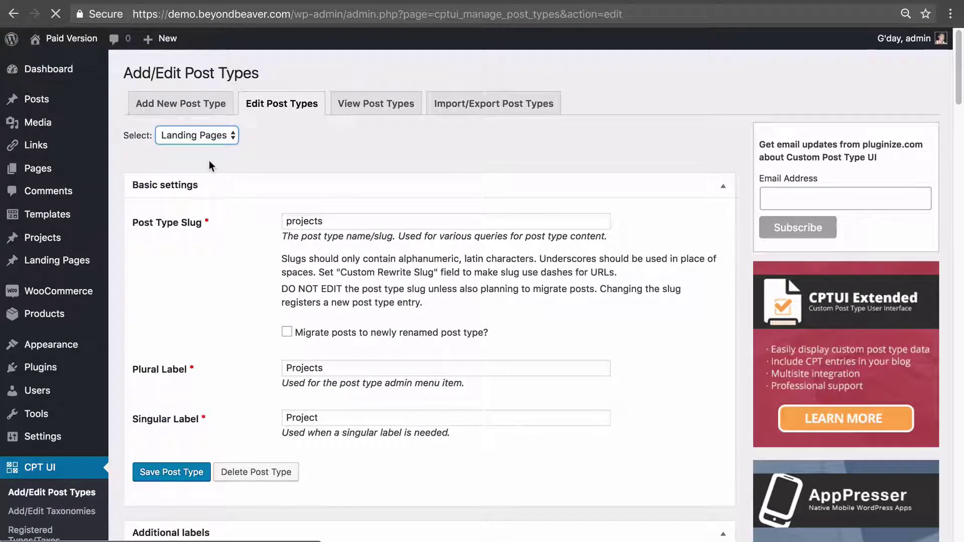
pyautogui.moveTo(959, 63); pyautogui.dragTo(961, 522)
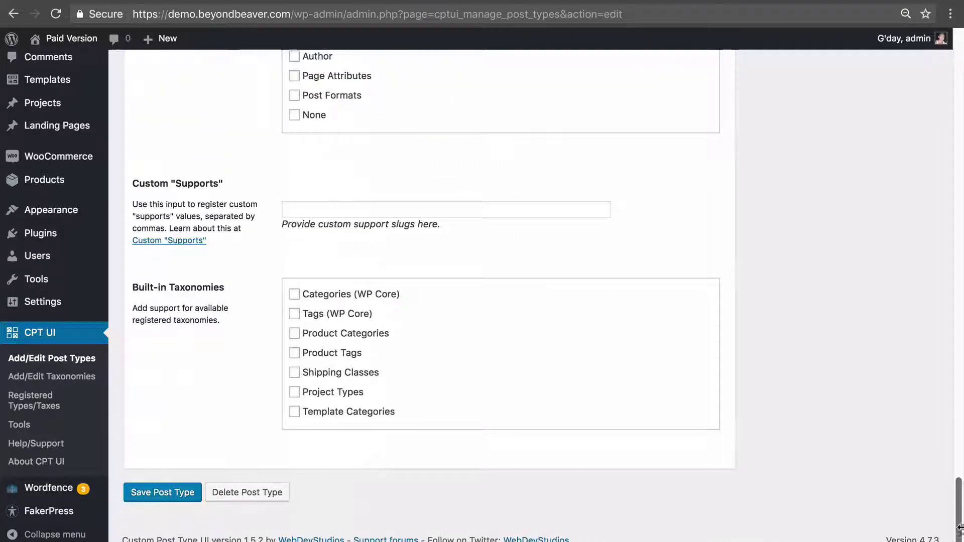
pyautogui.scroll(7, 923, 489)
pyautogui.scroll(2, 921, 491)
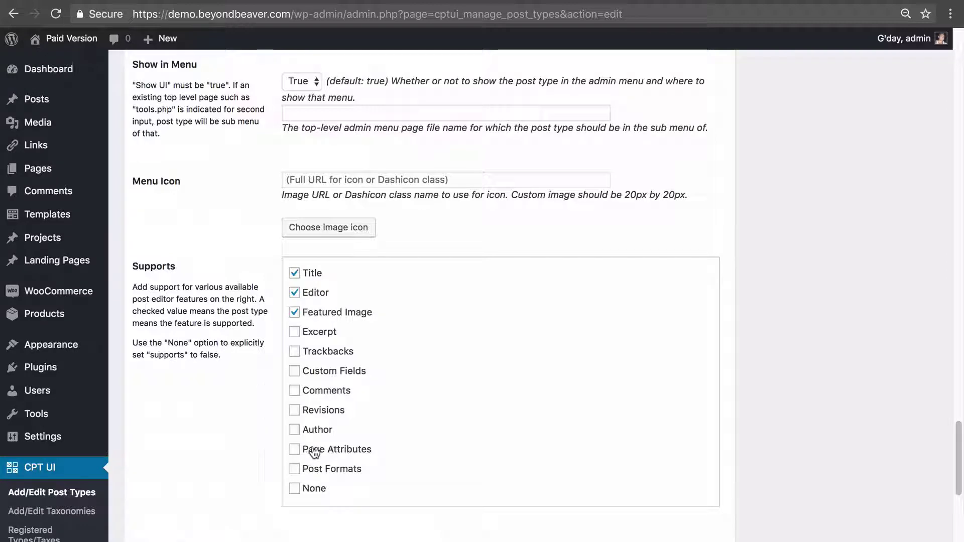
pyautogui.click(339, 453)
pyautogui.scroll(-8, 306, 418)
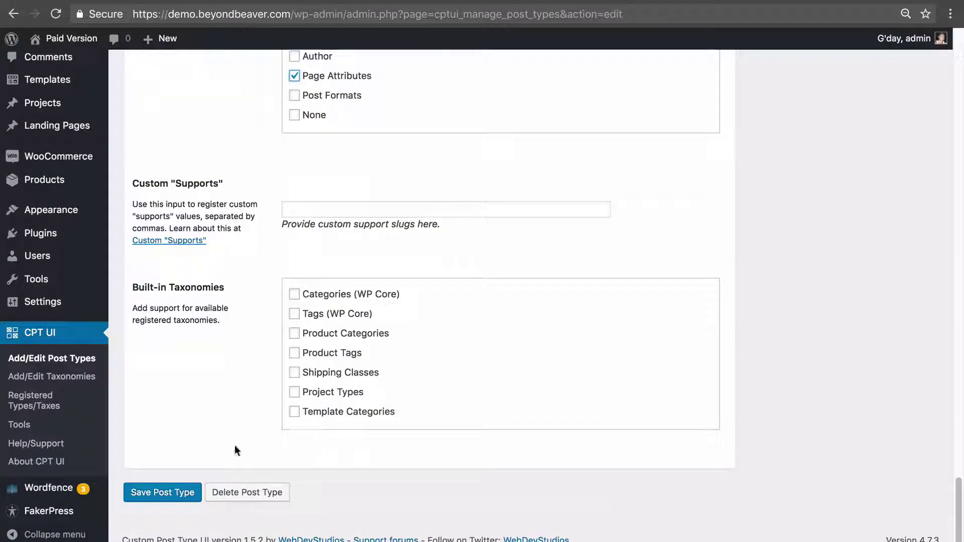
pyautogui.click(153, 495)
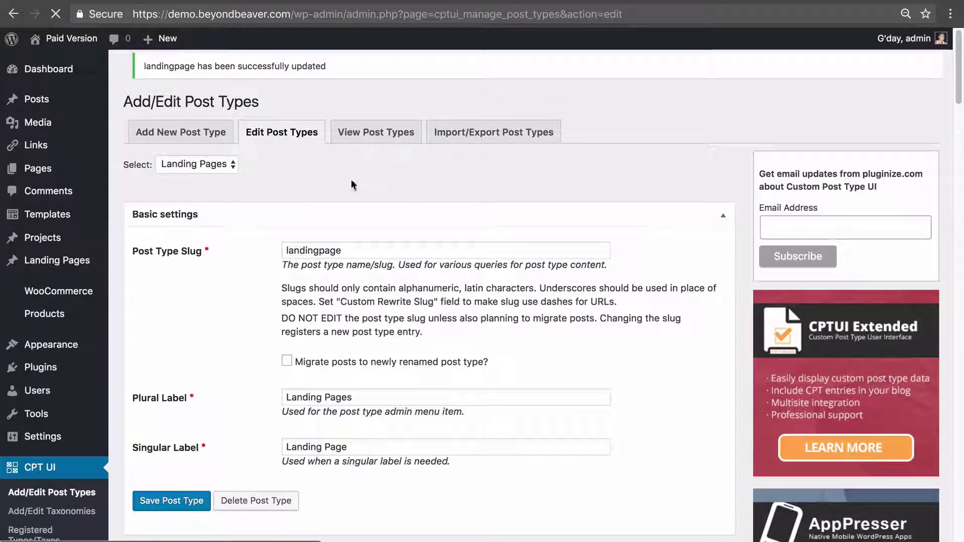
# - Return to the "Our new Course" landing page, reload it and switch its content editor to Visual mode
pyautogui.click(293, 0)
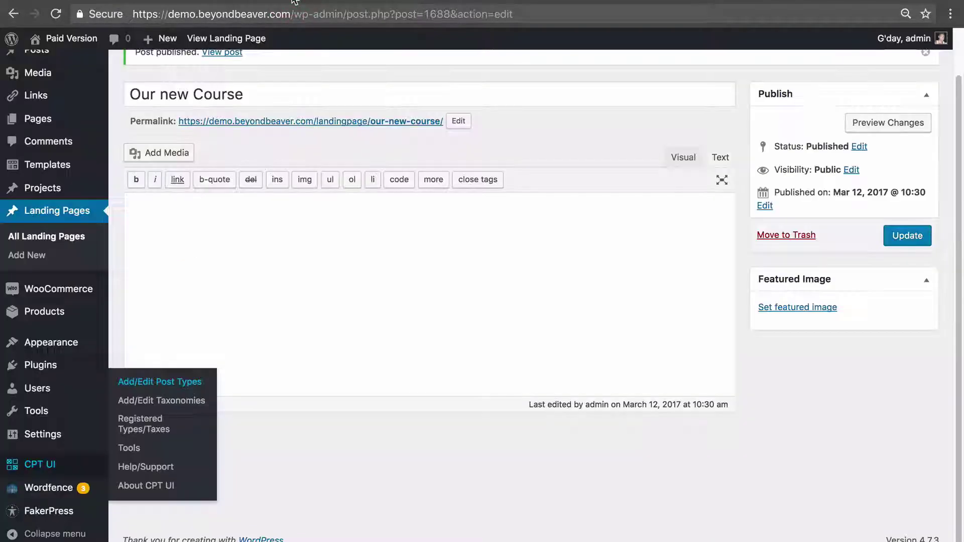
pyautogui.scroll(1, 317, 170)
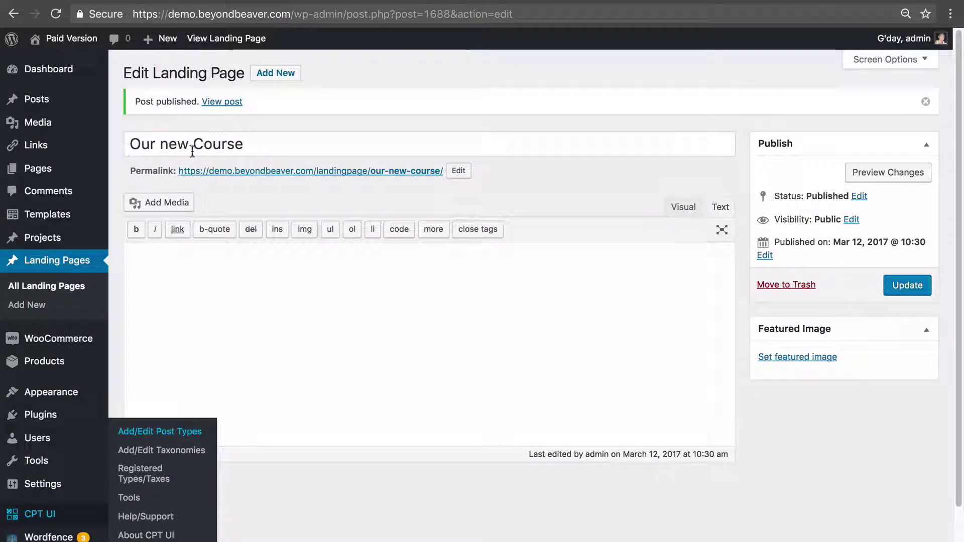
pyautogui.click(55, 14)
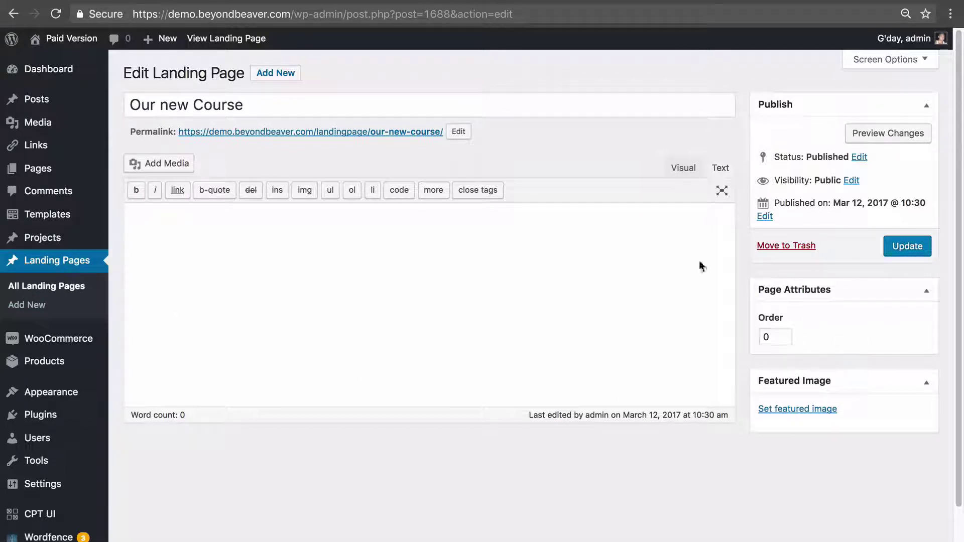
pyautogui.click(526, 261)
pyautogui.click(354, 240)
pyautogui.click(681, 168)
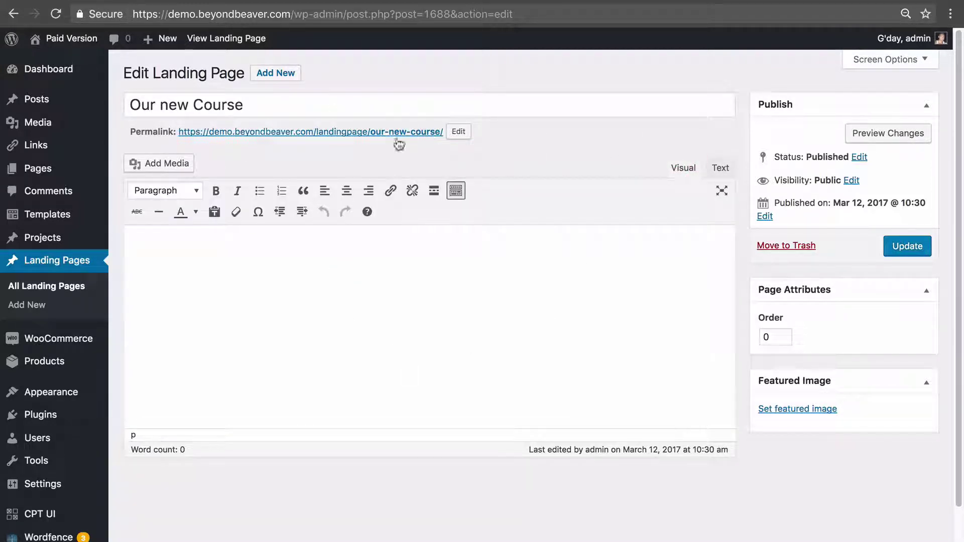
pyautogui.click(444, 300)
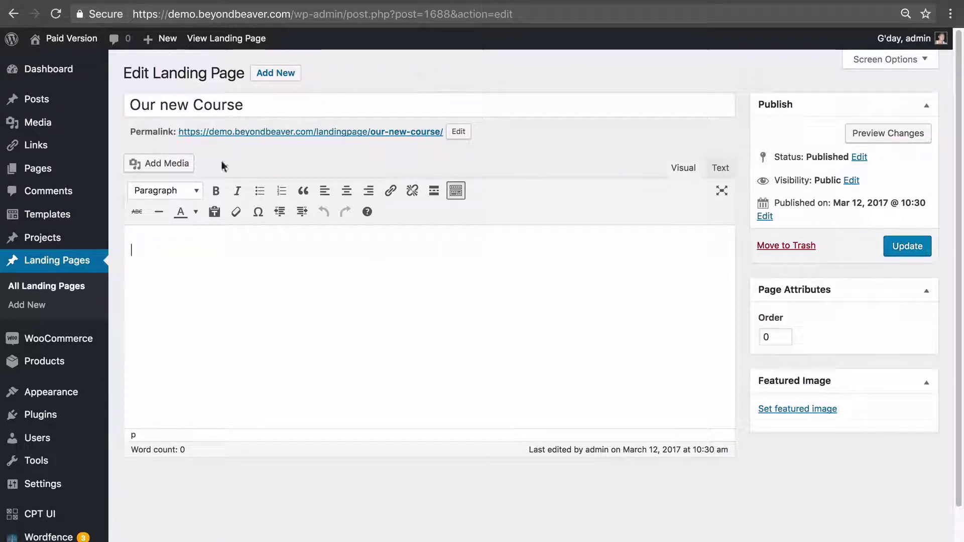
pyautogui.click(333, 312)
# - Enable the page builder for the Landing Pages post type in the Page Builder settings and save the post types
pyautogui.scroll(-2, 310, 269)
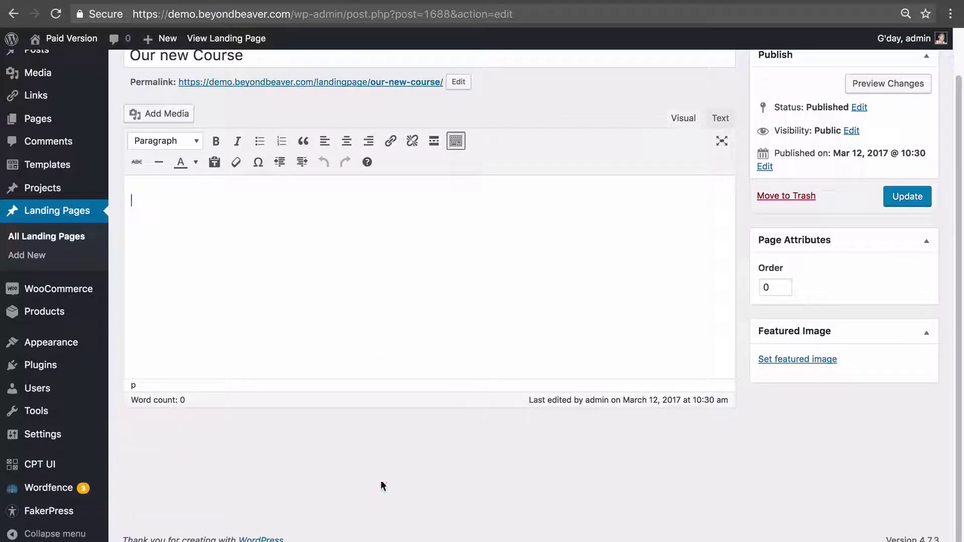
pyautogui.click(381, 486)
pyautogui.moveTo(64, 448)
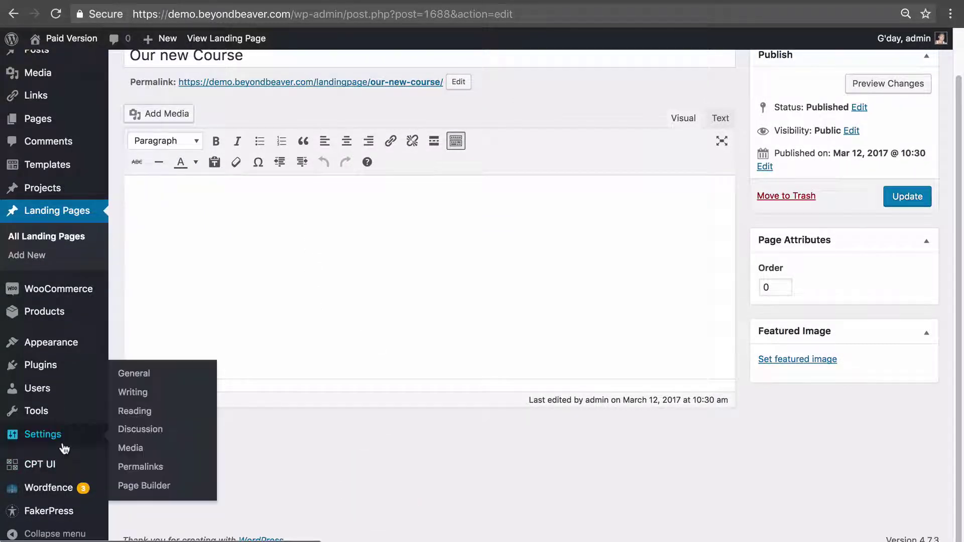
pyautogui.click(139, 486)
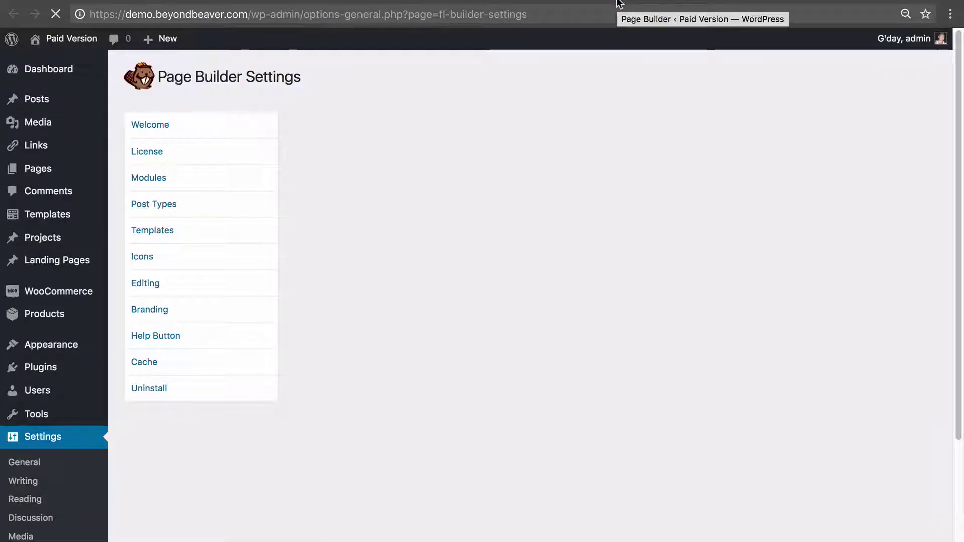
pyautogui.click(215, 209)
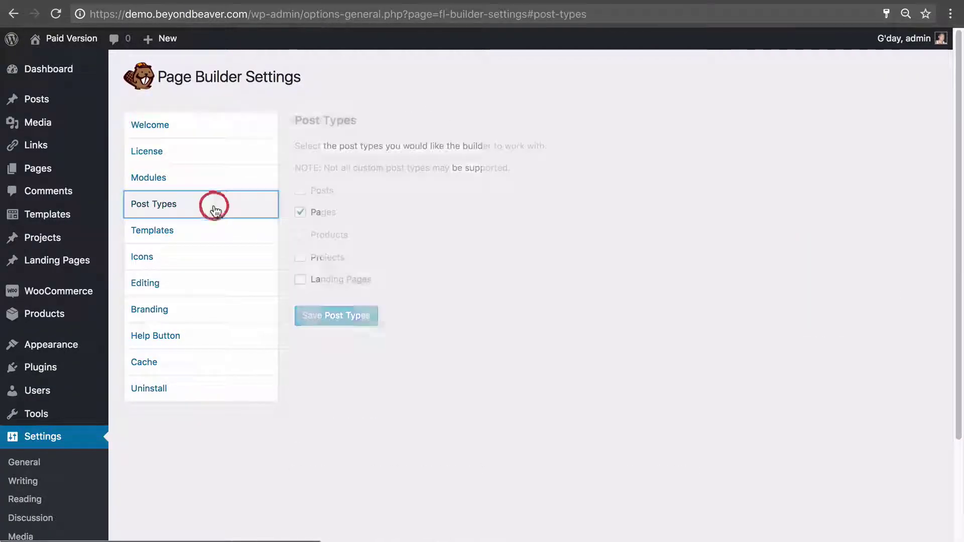
pyautogui.click(324, 280)
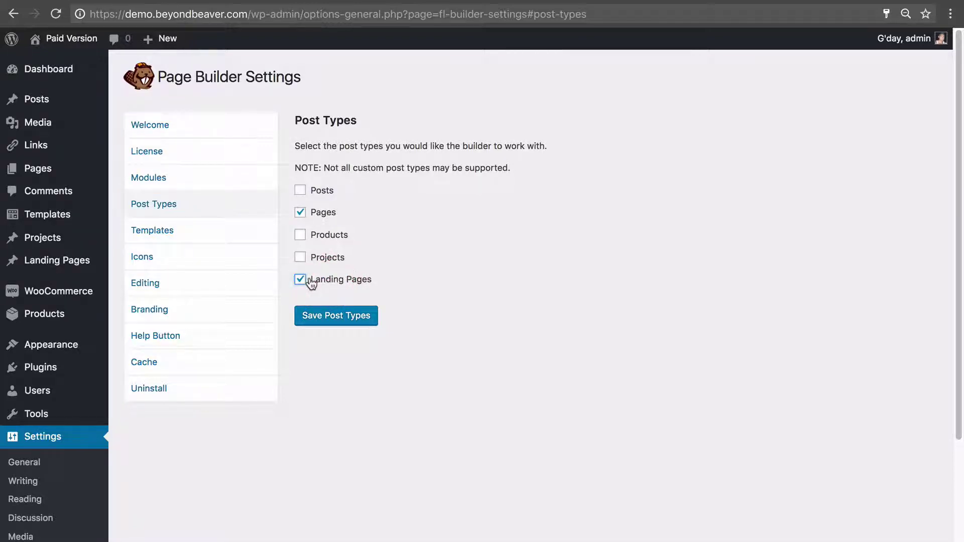
pyautogui.click(335, 316)
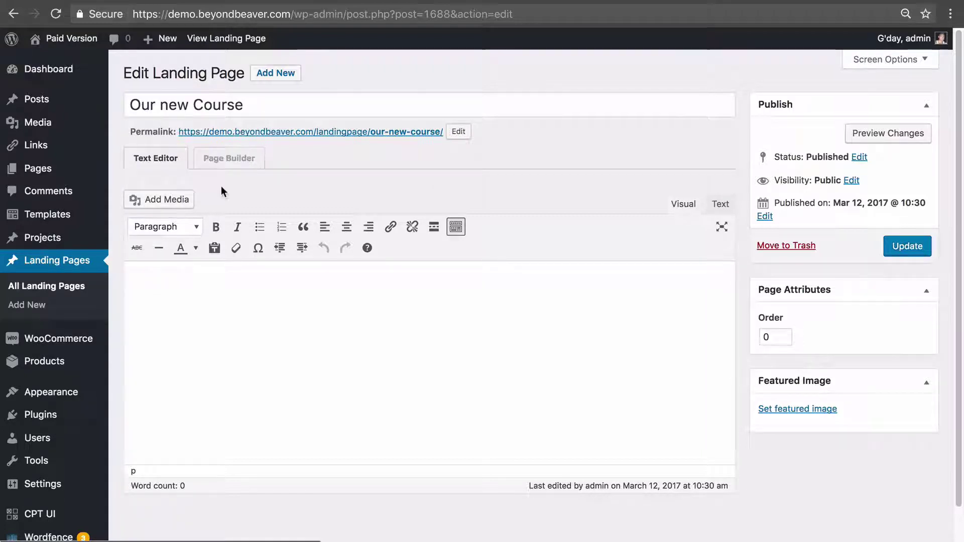
# - Open "Our new Course" in Page Builder and apply the Acme Tools layout from the Landing Pages templates
pyautogui.click(214, 159)
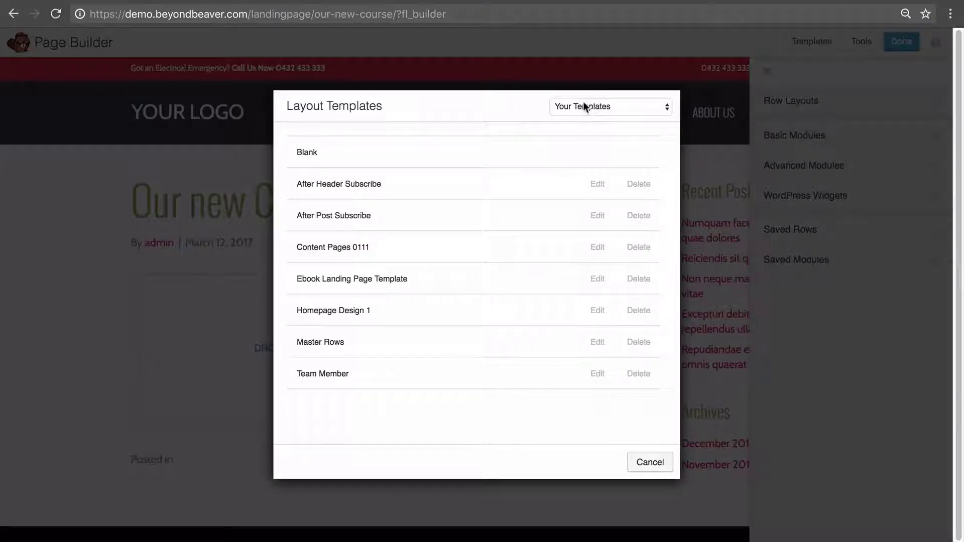
pyautogui.click(583, 106)
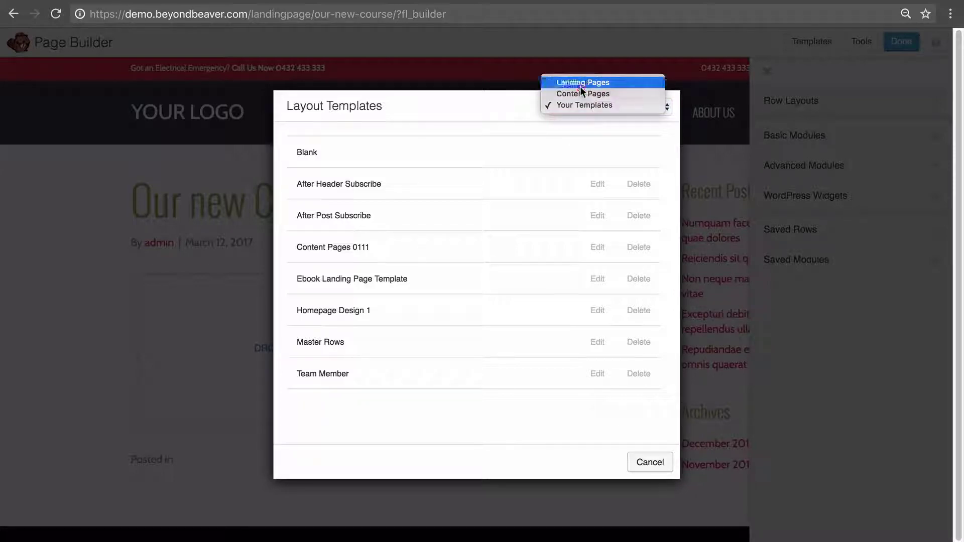
pyautogui.click(581, 90)
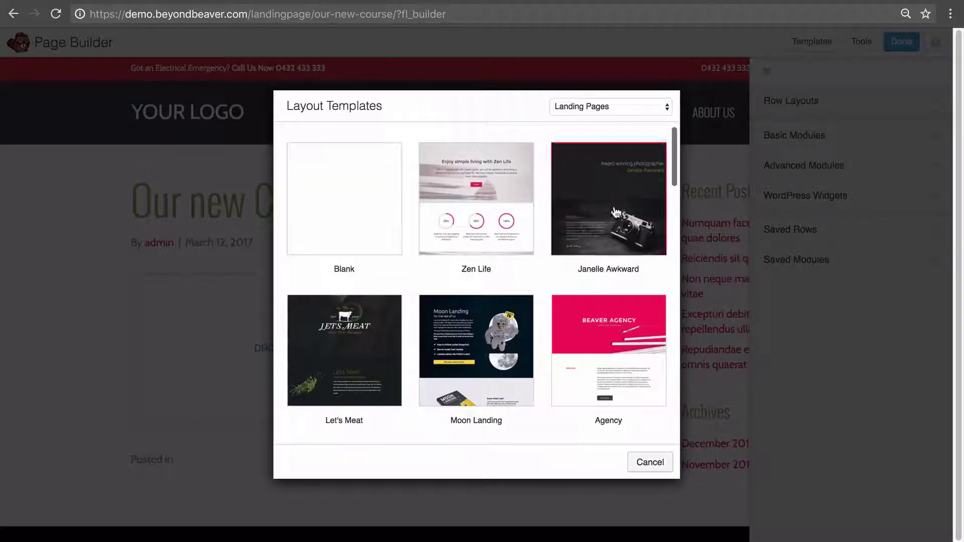
pyautogui.moveTo(675, 153); pyautogui.dragTo(672, 128)
pyautogui.click(610, 101)
pyautogui.click(473, 106)
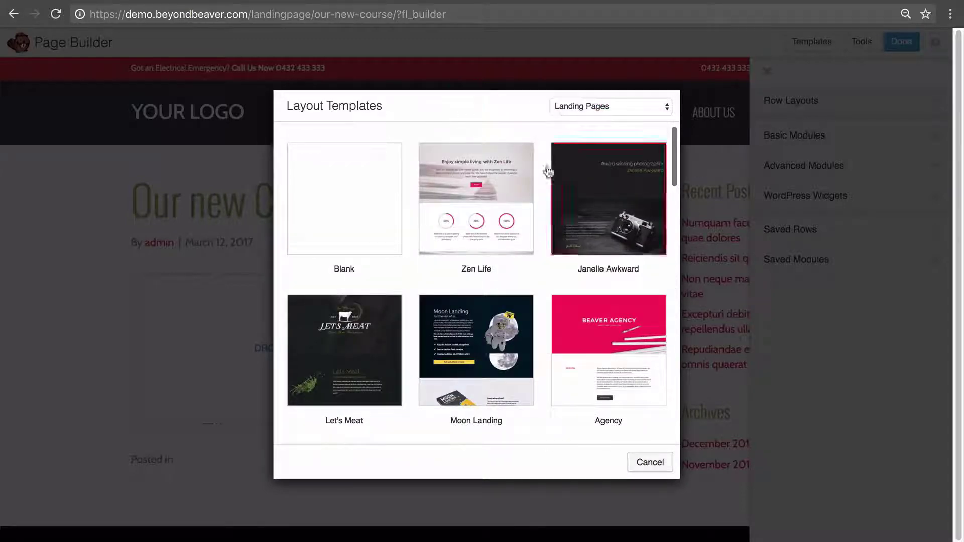
pyautogui.scroll(-10, 482, 212)
pyautogui.scroll(5, 481, 213)
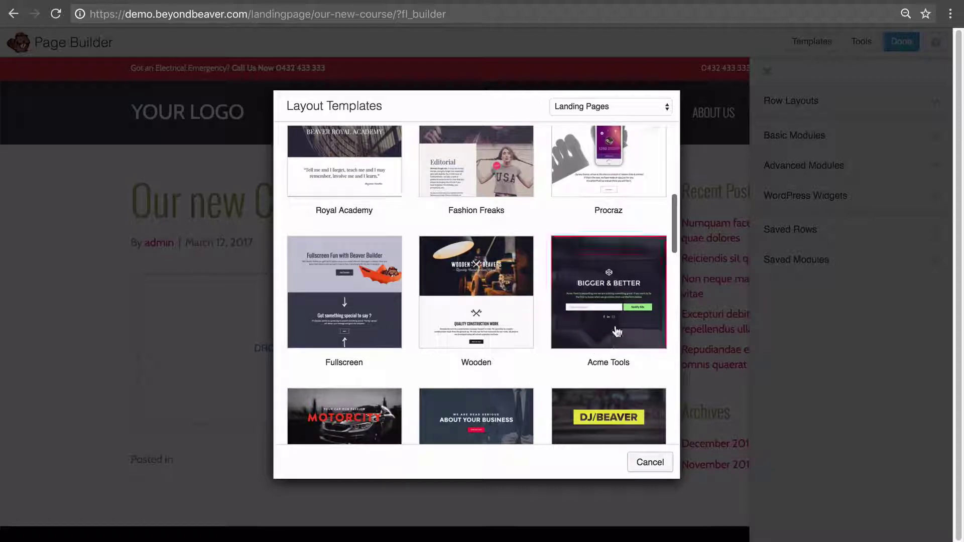
pyautogui.click(614, 317)
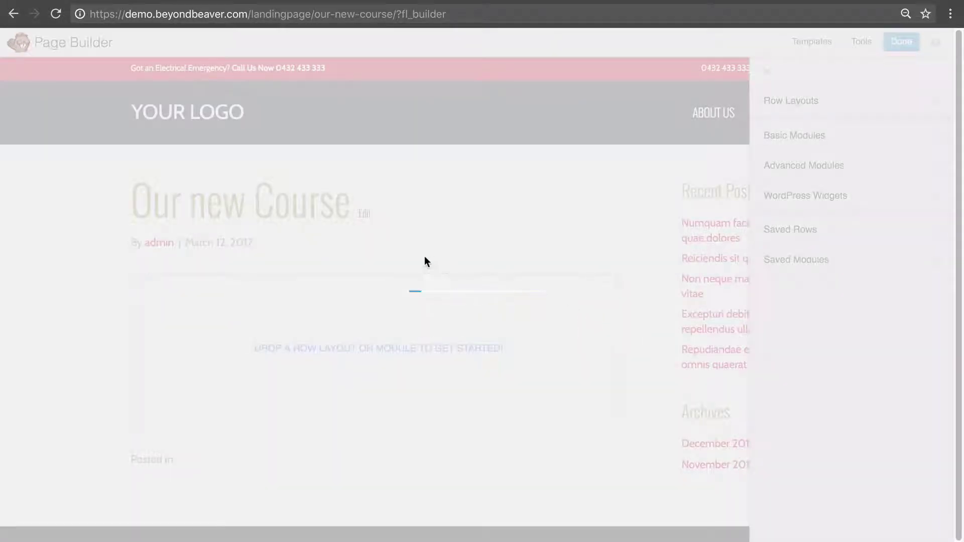
# - Save the applied Acme Tools layout, exit Page Builder and check how the header and sidebar surround it on the landing page
pyautogui.scroll(-1, 432, 201)
pyautogui.scroll(-2, 431, 205)
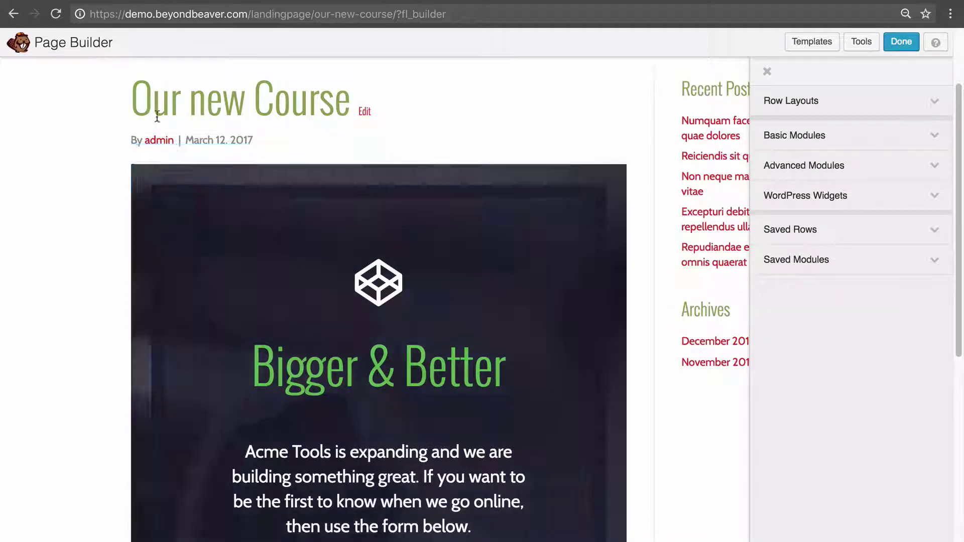
pyautogui.scroll(2, 185, 106)
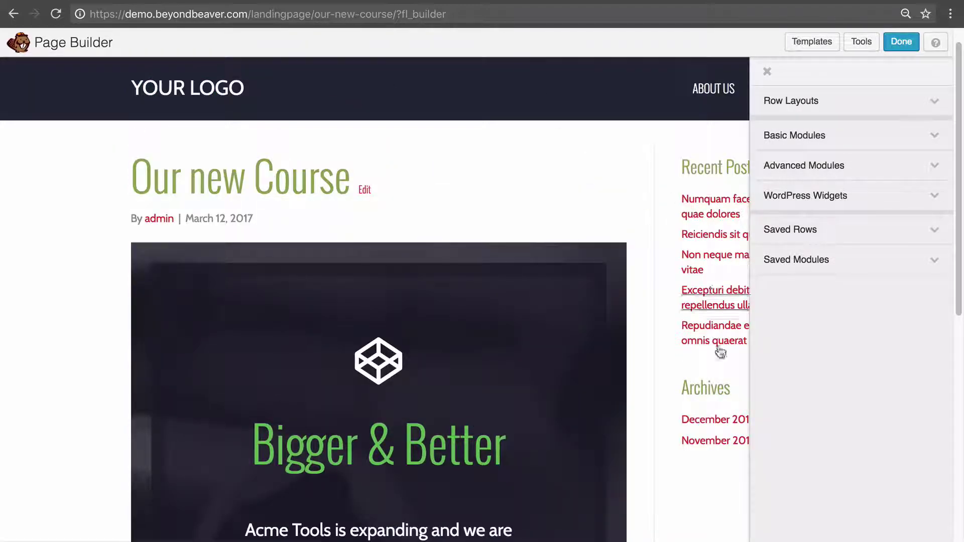
pyautogui.scroll(-10, 689, 263)
pyautogui.scroll(10, 685, 264)
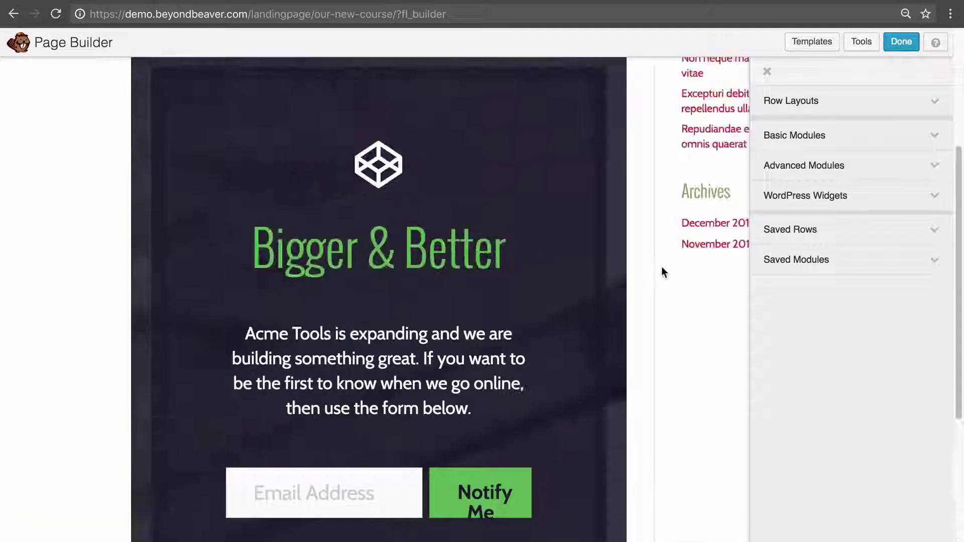
pyautogui.click(902, 42)
pyautogui.click(536, 258)
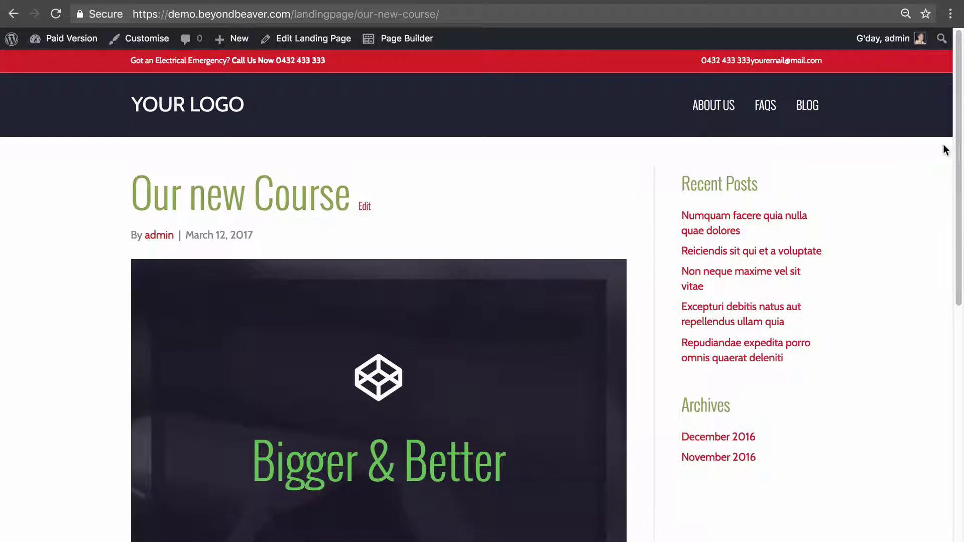
pyautogui.moveTo(958, 97)
pyautogui.mouseDown()
pyautogui.moveTo(962, 374)
pyautogui.moveTo(962, 90)
pyautogui.mouseUp()
pyautogui.scroll(-2, 255, 198)
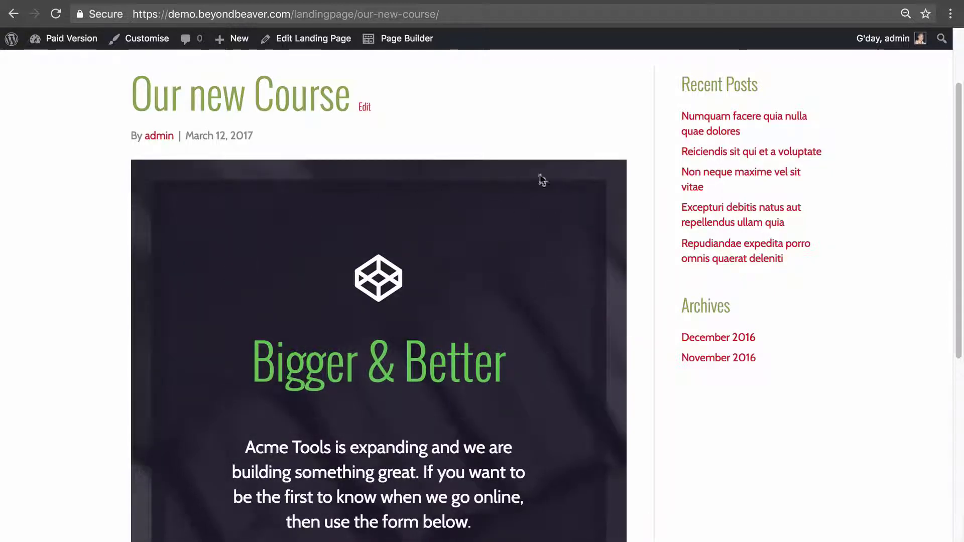
pyautogui.scroll(2, 454, 308)
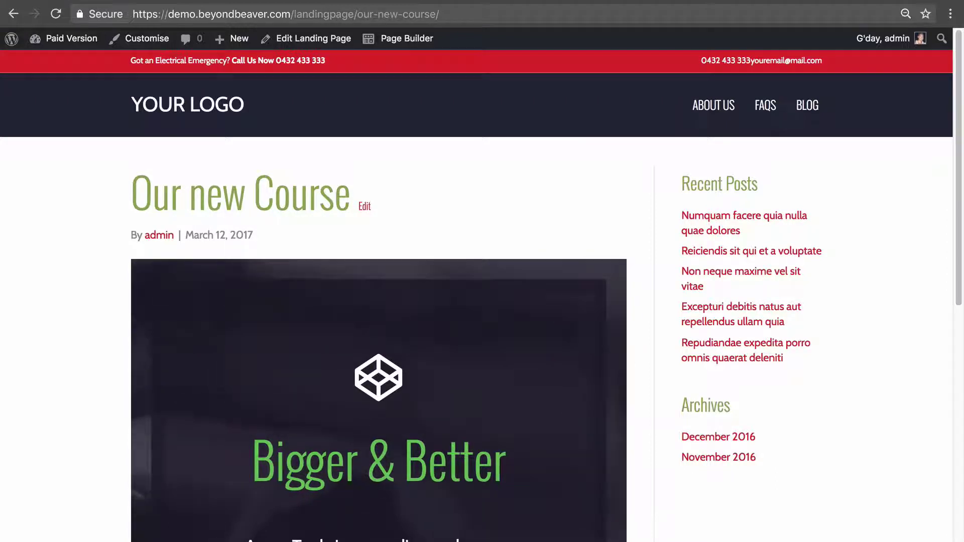
# - Switch to cPanel File Manager and open the bb-theme-child folder under public_html/wp-content/themes
pyautogui.click(500, 192)
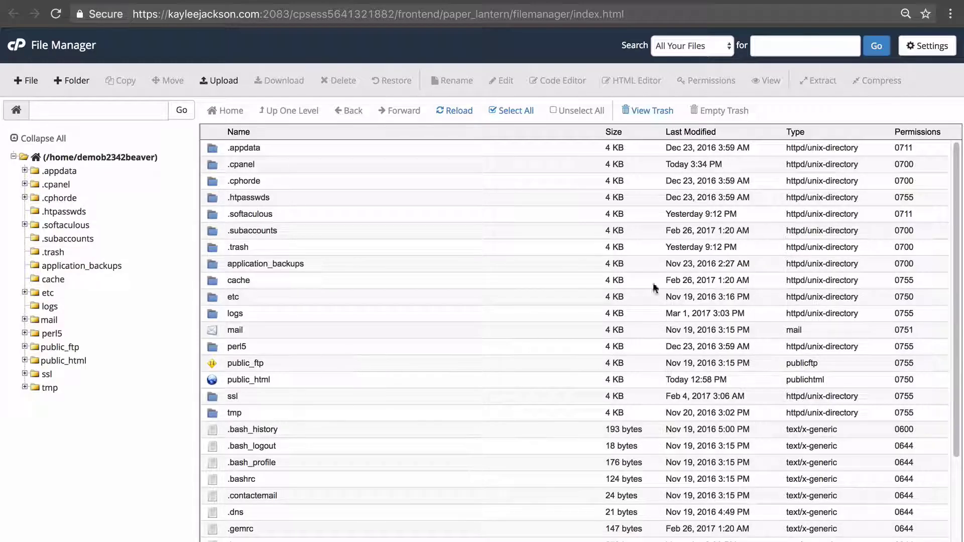
pyautogui.doubleClick(427, 382)
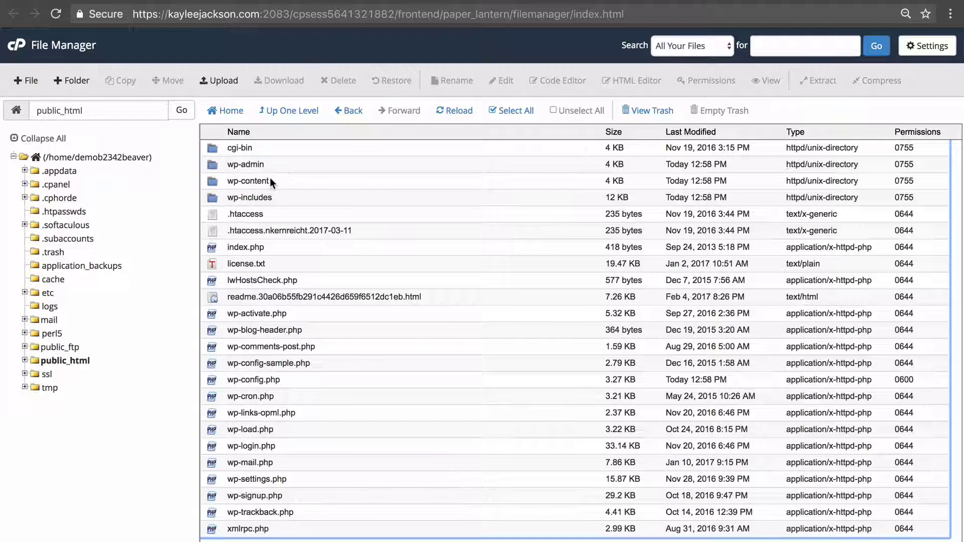
pyautogui.doubleClick(325, 181)
pyautogui.hotkey('ctrl', '+')
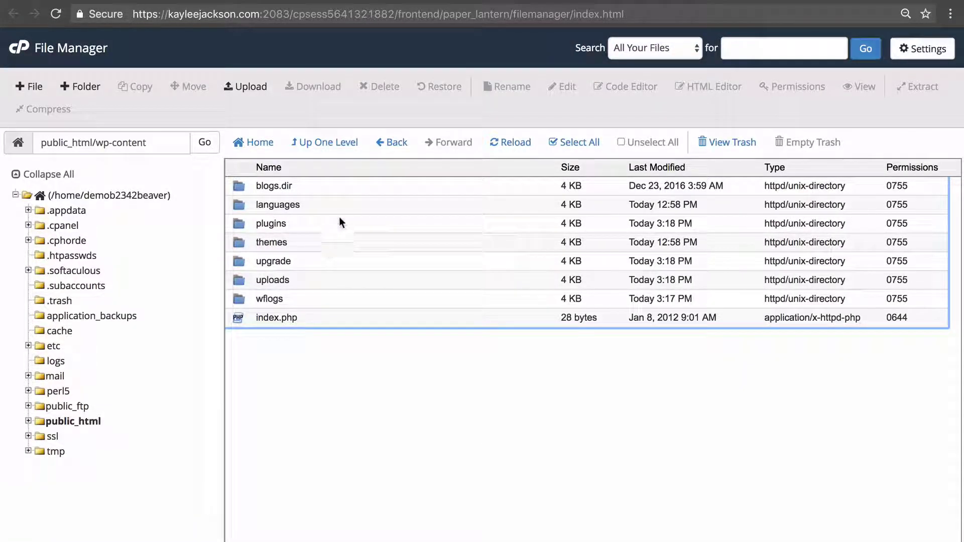
pyautogui.doubleClick(388, 242)
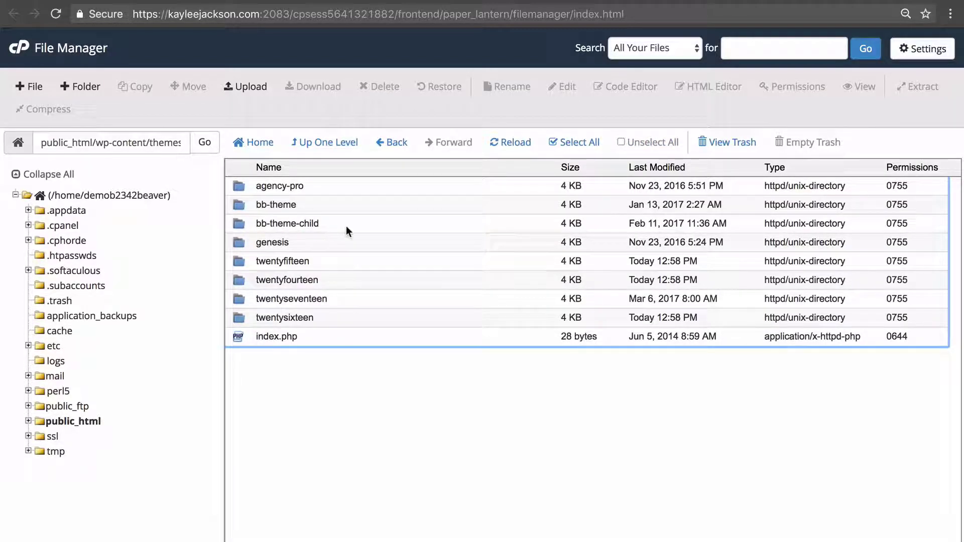
pyautogui.doubleClick(419, 225)
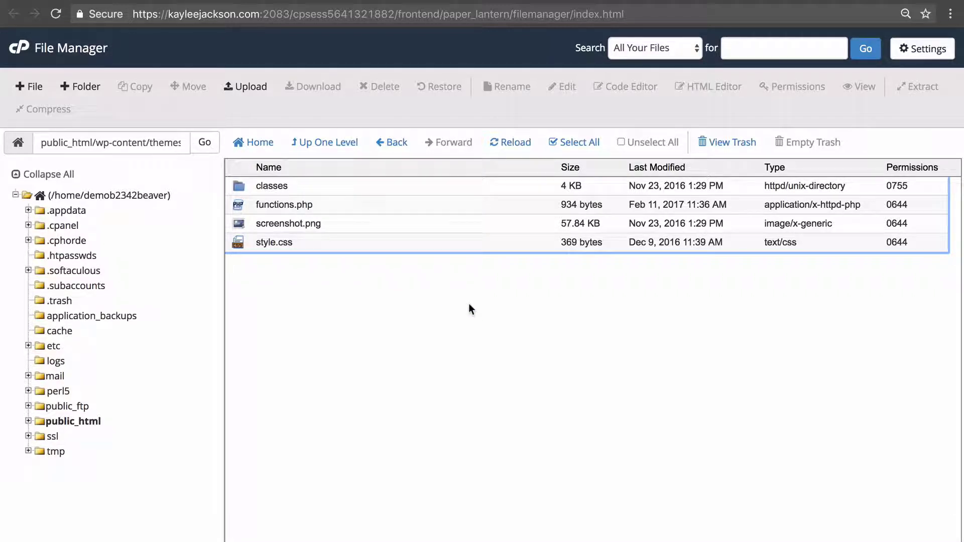
pyautogui.click(360, 307)
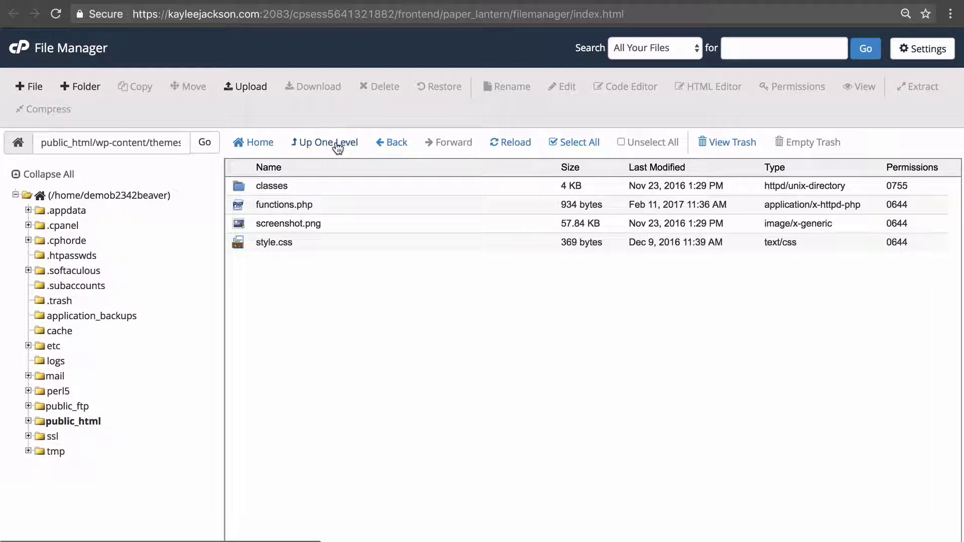
# - Return to the themes folder, open the parent bb-theme folder and locate its page template files
pyautogui.click(338, 146)
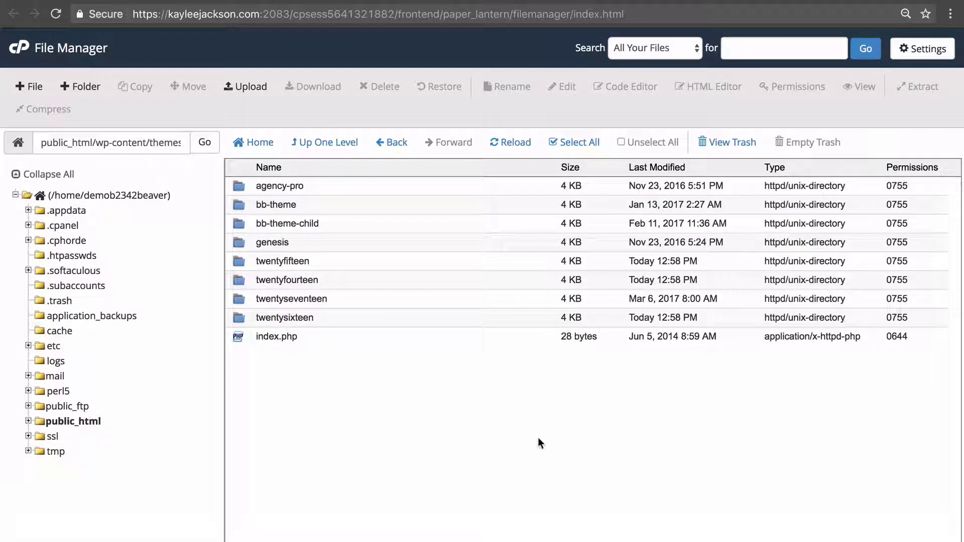
pyautogui.click(425, 200)
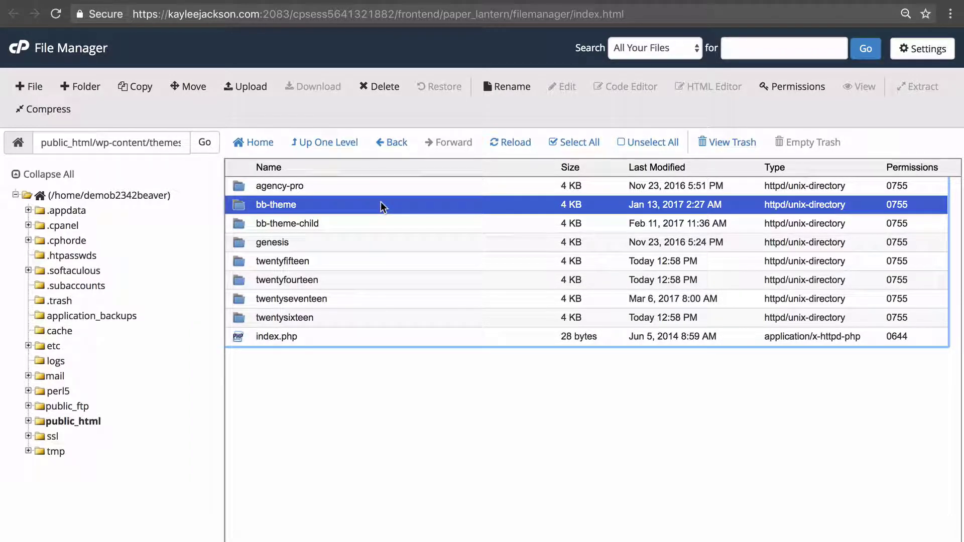
pyautogui.hotkey('ctrl', '+')
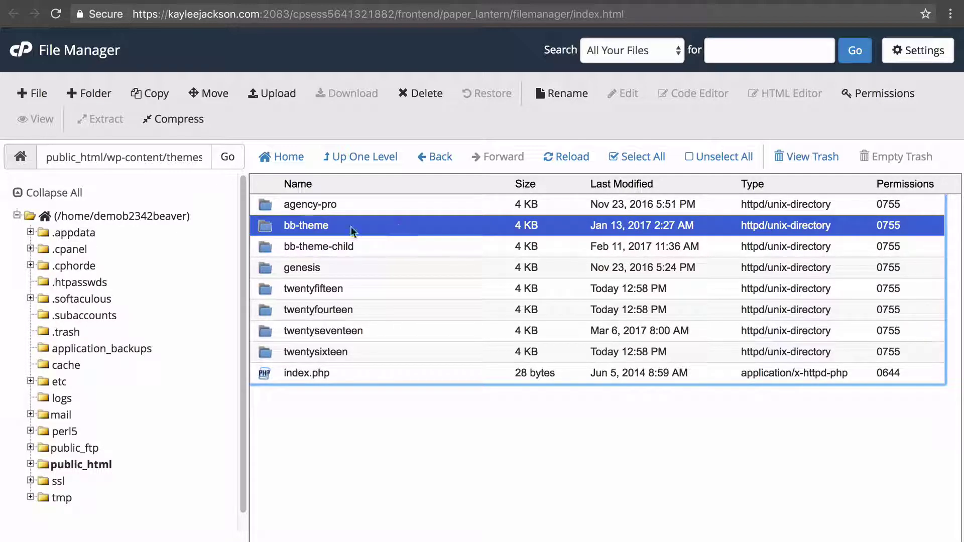
pyautogui.doubleClick(412, 232)
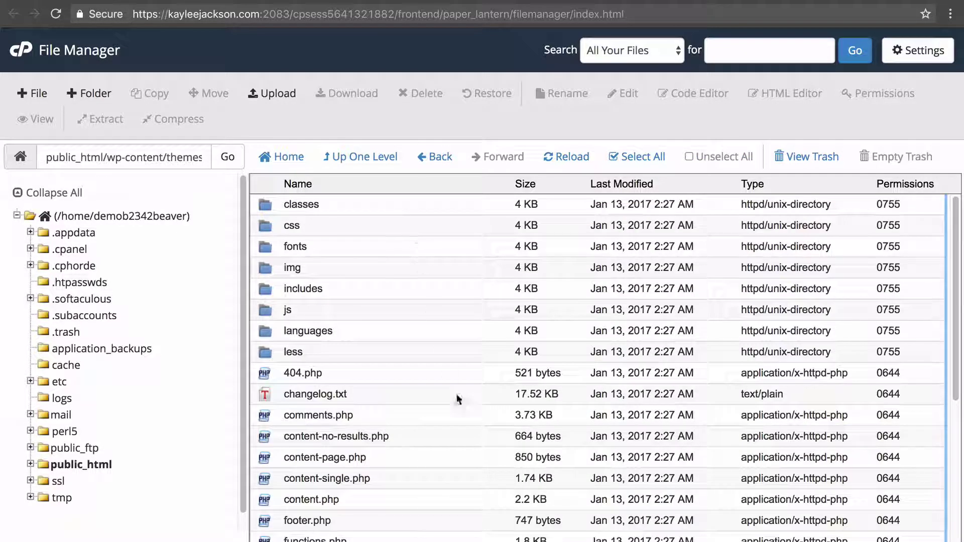
pyautogui.scroll(-5, 458, 399)
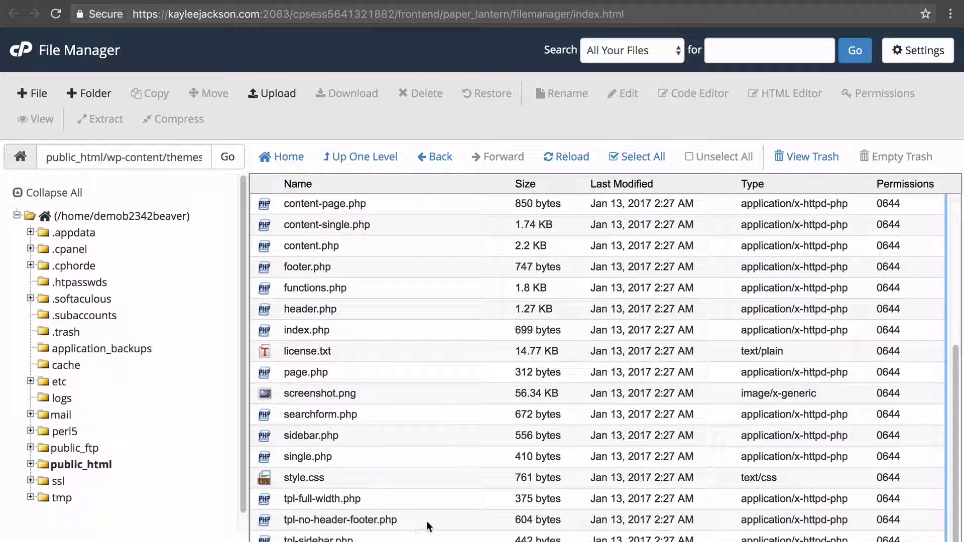
# - Copy tpl-no-header-footer.php from the parent theme to /public_html/wp-content/themes/bb-theme-child
pyautogui.click(444, 520)
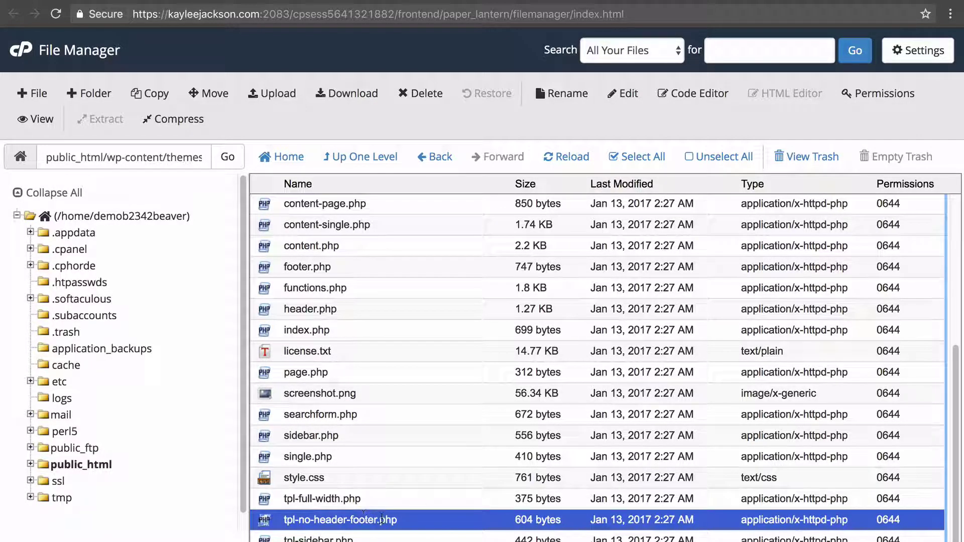
pyautogui.rightClick(433, 526)
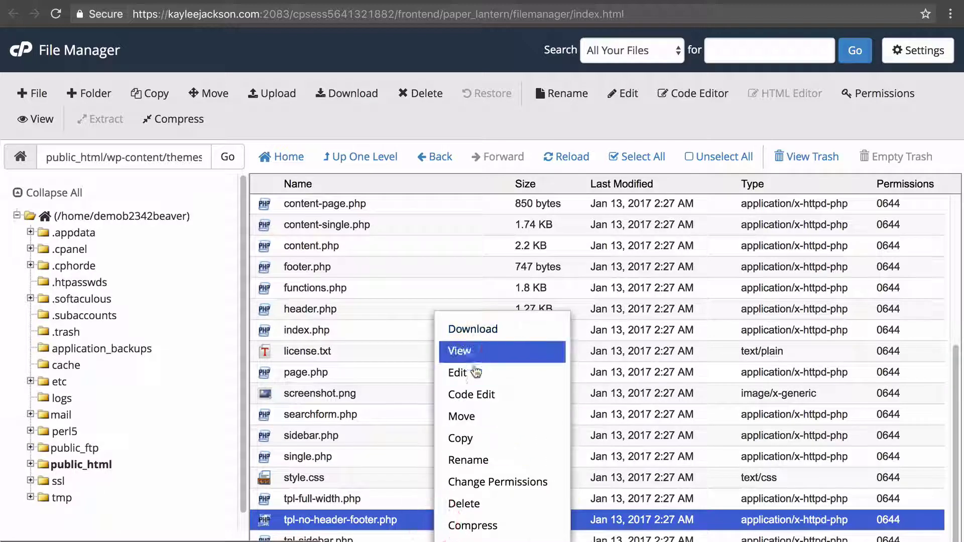
pyautogui.click(507, 439)
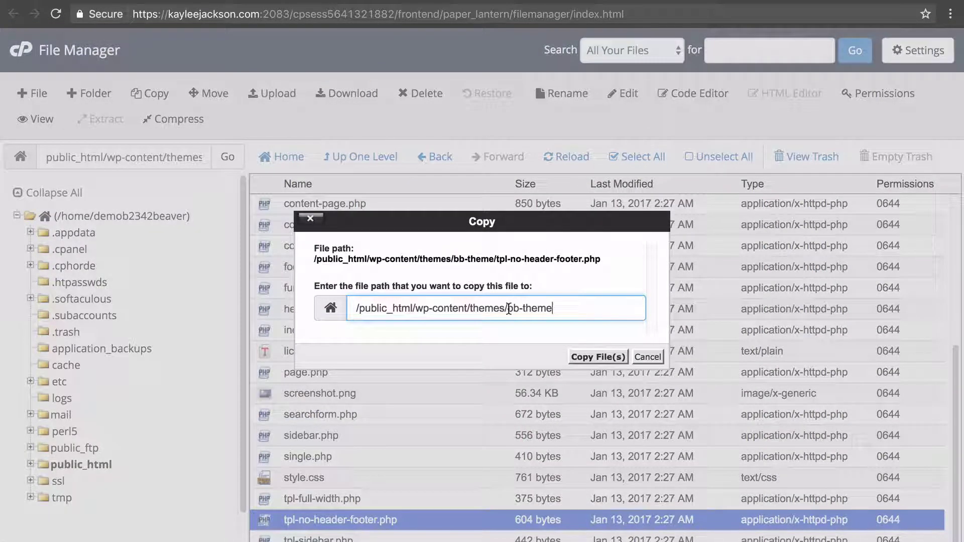
pyautogui.moveTo(509, 308); pyautogui.dragTo(574, 306)
pyautogui.click(576, 306)
pyautogui.write('-child')
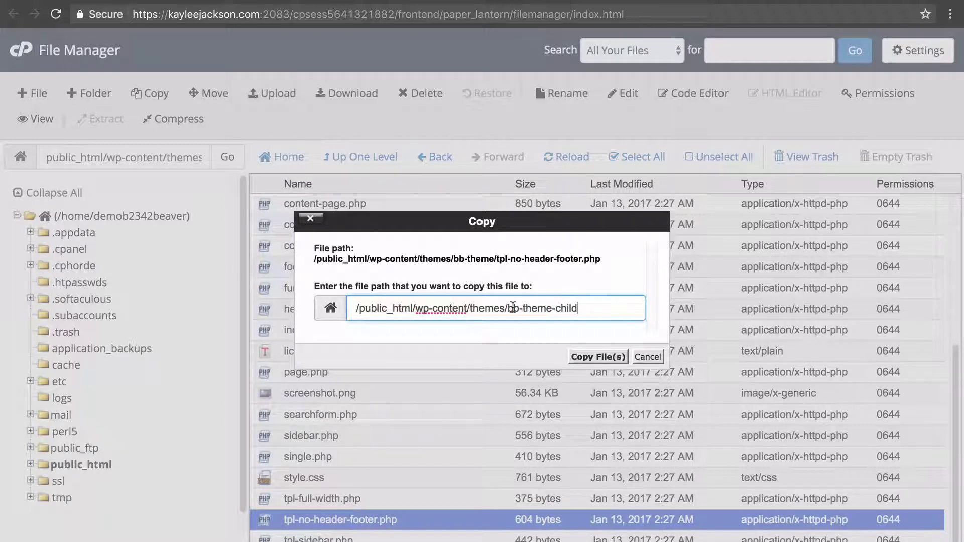
pyautogui.moveTo(509, 308); pyautogui.dragTo(580, 308)
pyautogui.click(580, 308)
pyautogui.click(600, 358)
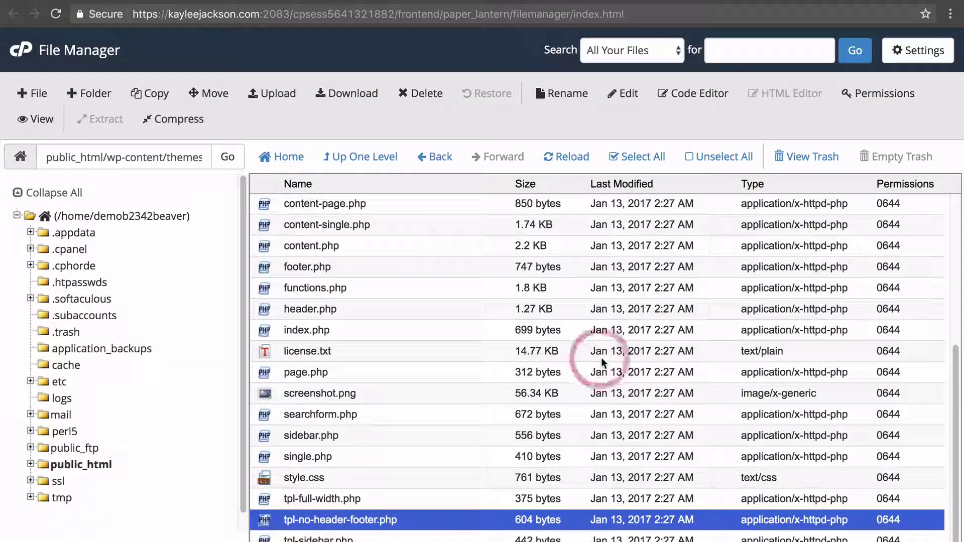
# - Go back to the themes folder, open bb-theme-child and locate the copied template file
pyautogui.click(379, 157)
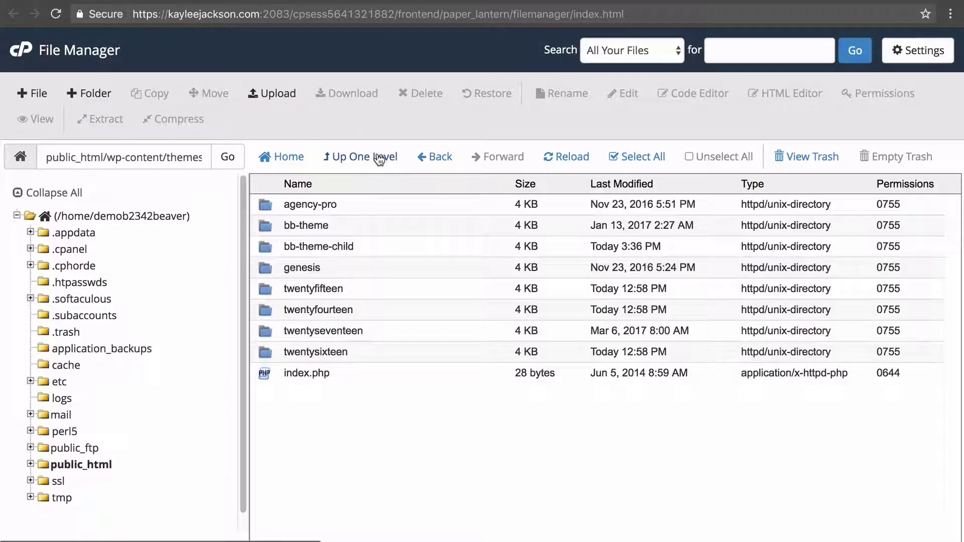
pyautogui.doubleClick(400, 246)
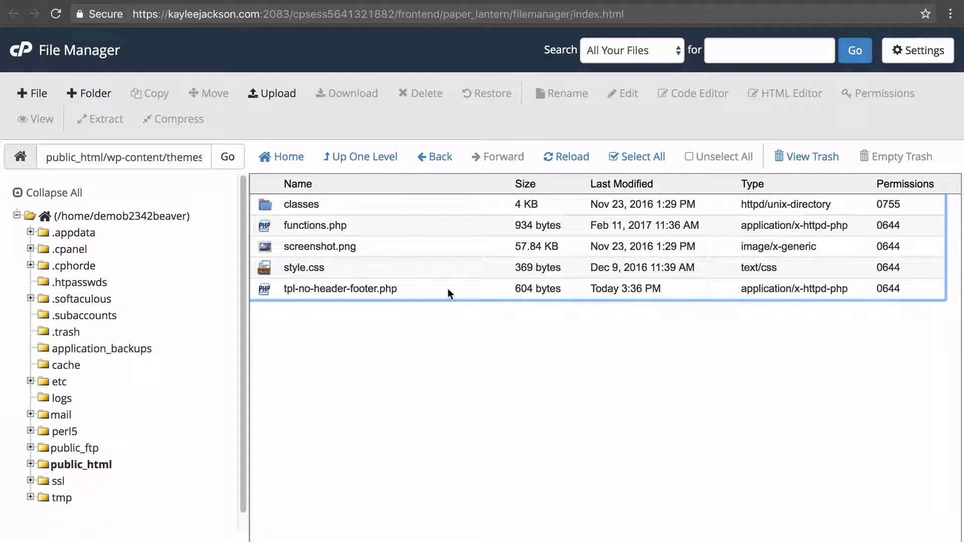
pyautogui.click(436, 291)
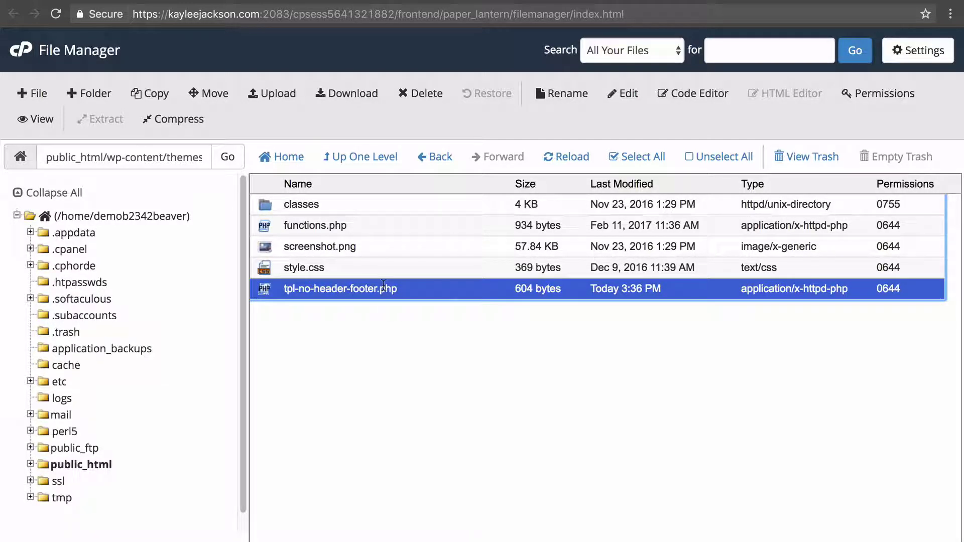
pyautogui.click(445, 408)
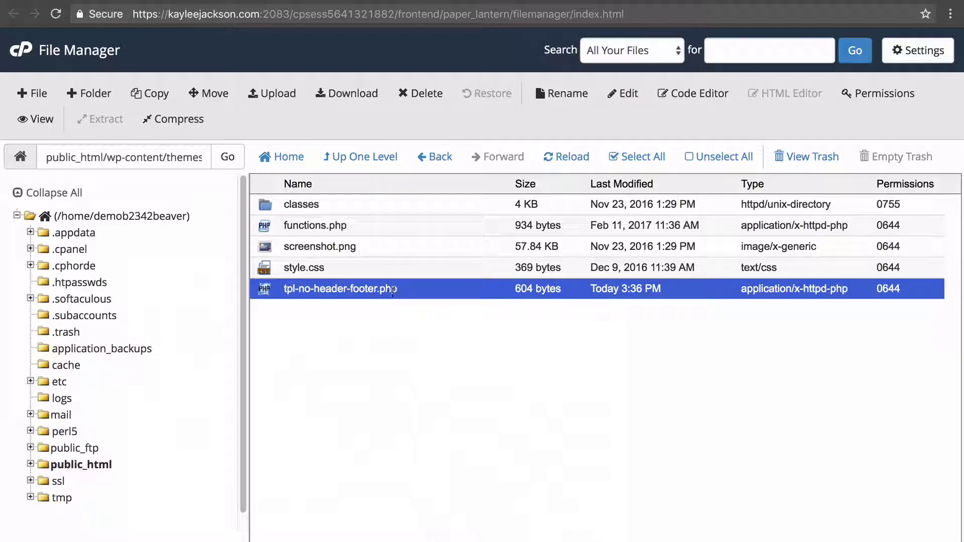
# - Rename the copied tpl-no-header-footer.php in the child theme as single-landingpage.php
pyautogui.doubleClick(329, 291)
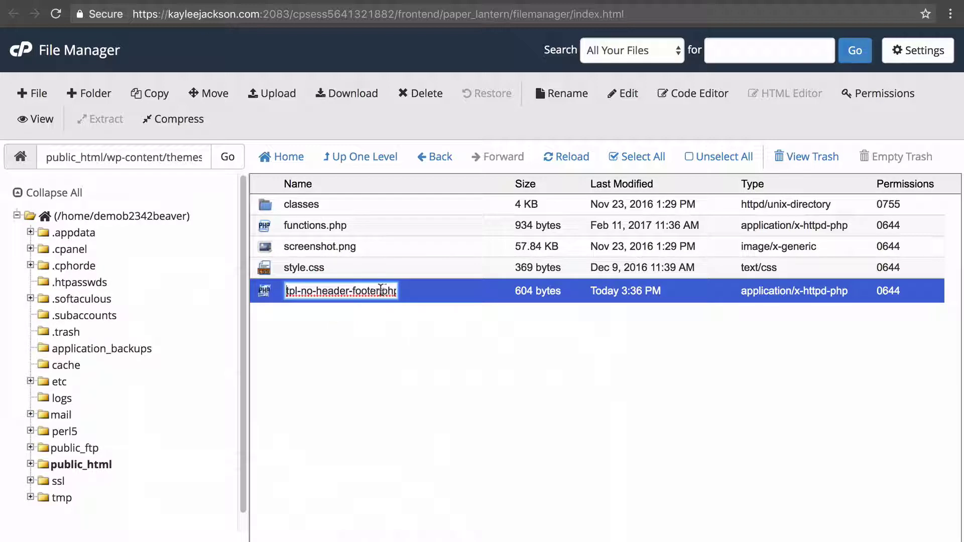
pyautogui.moveTo(383, 290); pyautogui.dragTo(263, 287)
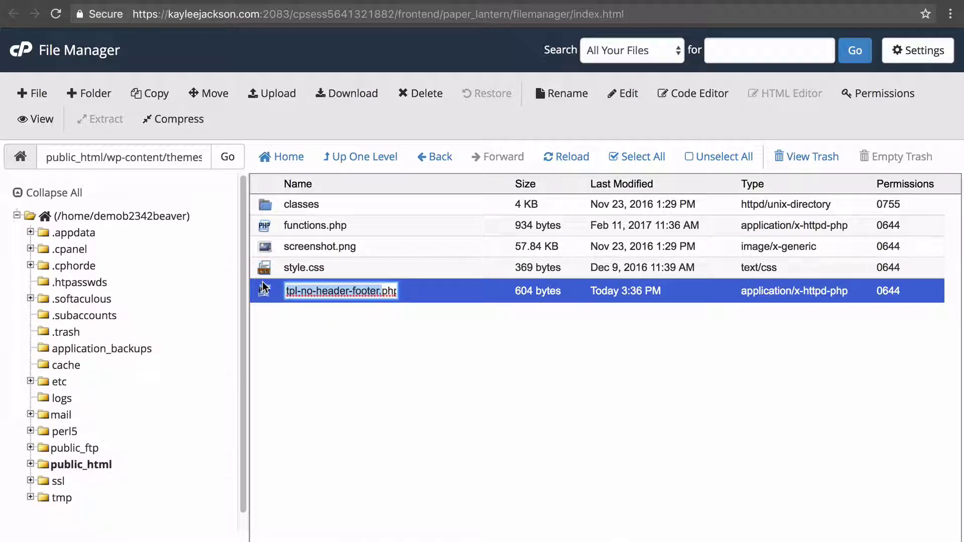
pyautogui.click(370, 290)
pyautogui.moveTo(377, 290); pyautogui.dragTo(226, 284)
pyautogui.write('single')
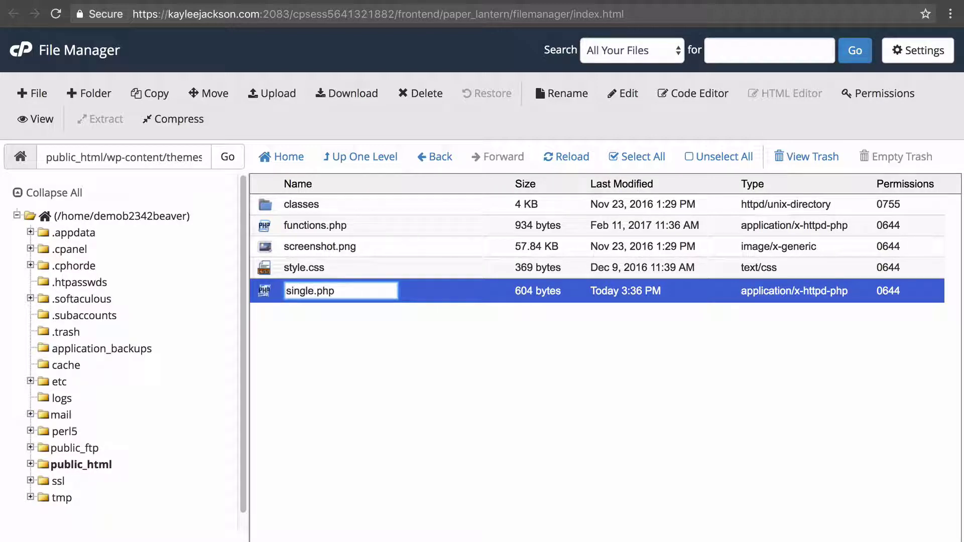
pyautogui.write('-landingpage')
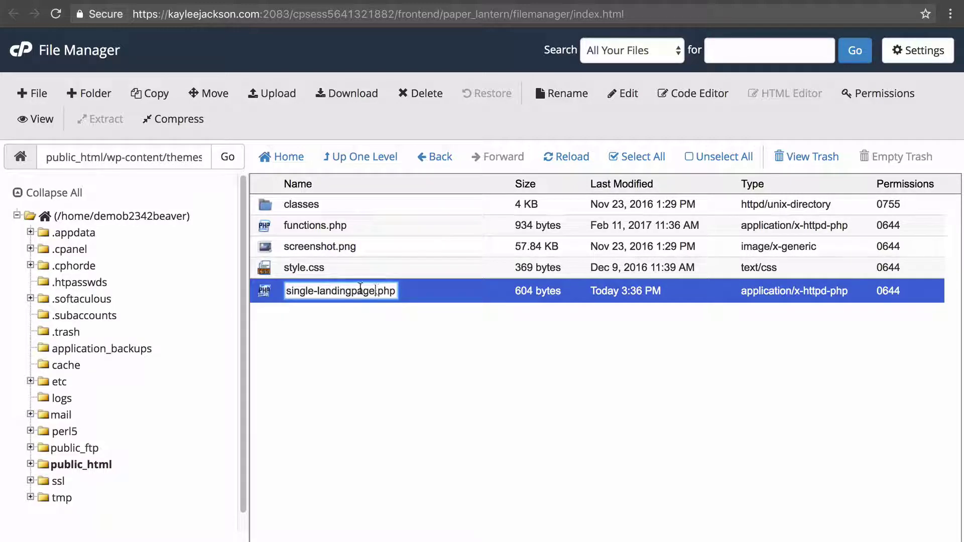
pyautogui.click(361, 288)
pyautogui.press('End')
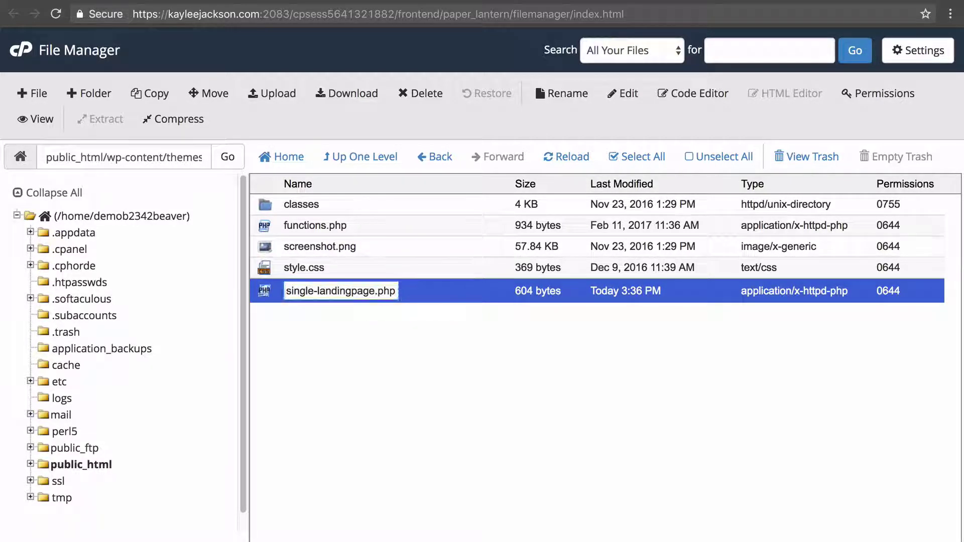
pyautogui.press('Return')
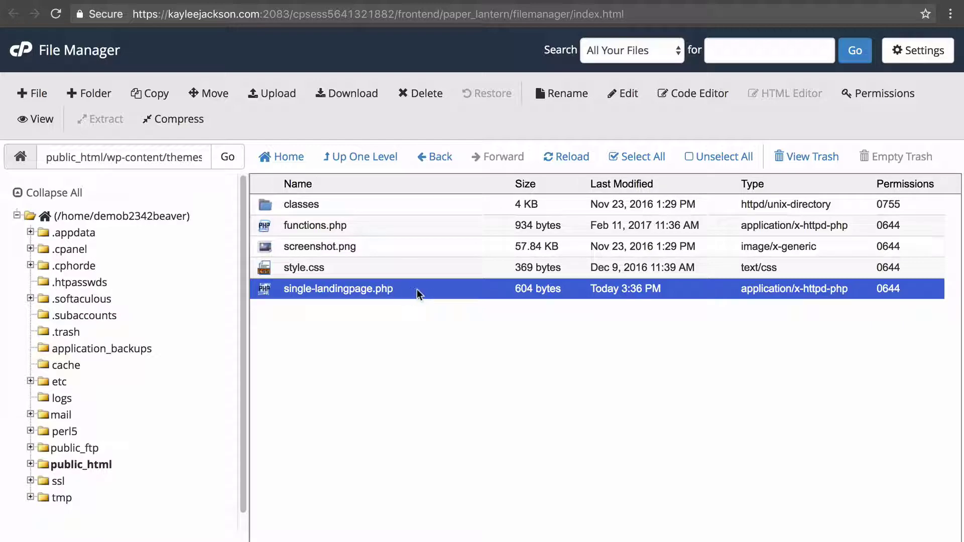
# - Open single-landingpage.php in the Code Editor and place the cursor in the fl_topbar_enabled filter line
pyautogui.rightClick(404, 296)
pyautogui.click(477, 356)
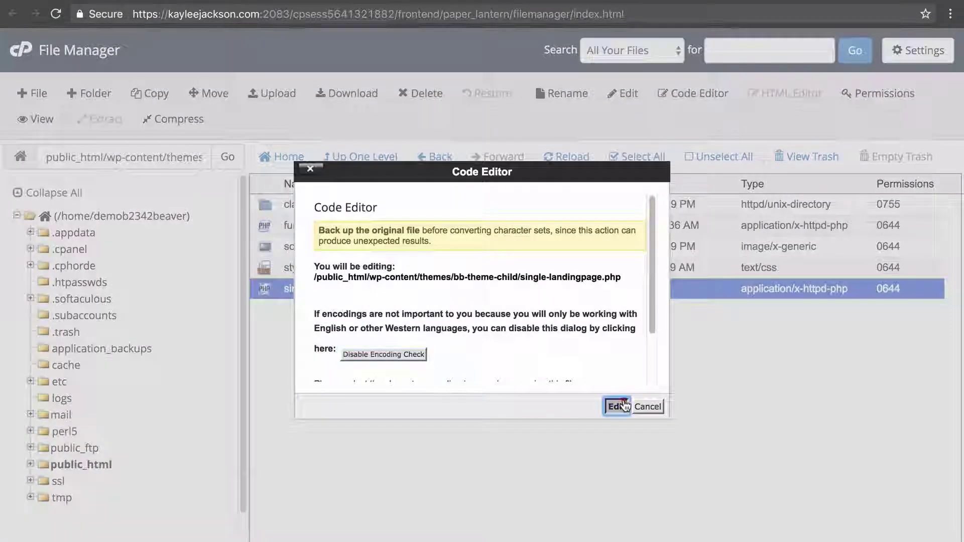
pyautogui.click(617, 407)
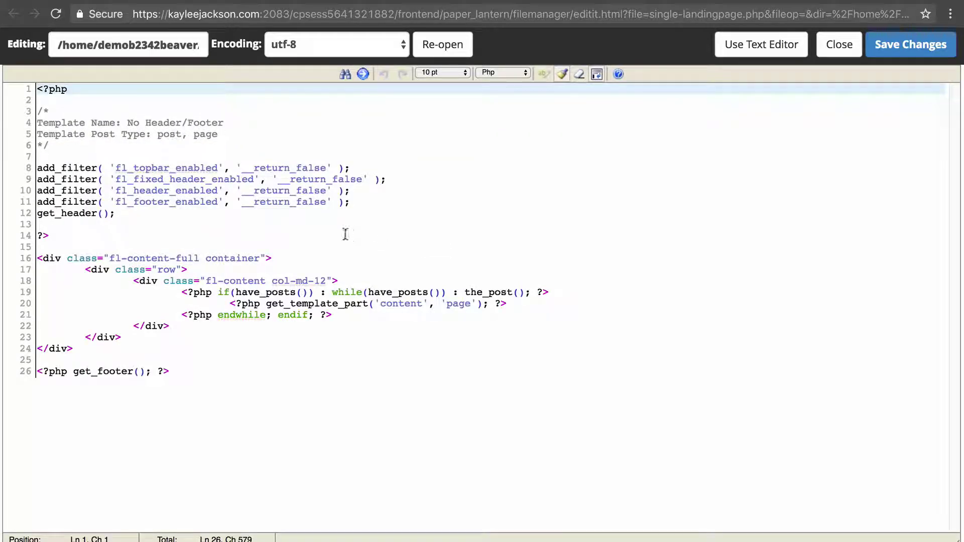
pyautogui.click(75, 169)
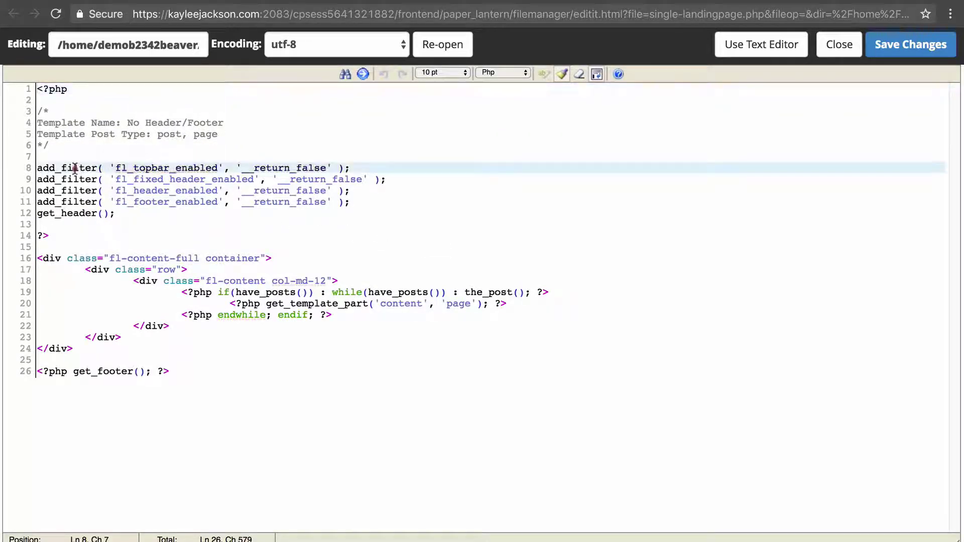
# - Examine the four add_filter lines in single-landingpage.php and view the published Our new Course landing page
pyautogui.moveTo(153, 169); pyautogui.dragTo(299, 202)
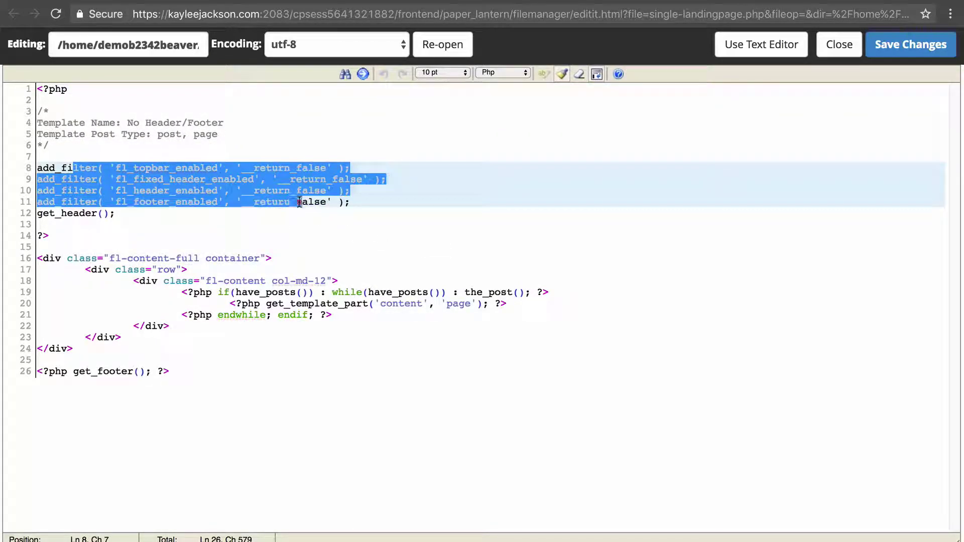
pyautogui.click(300, 202)
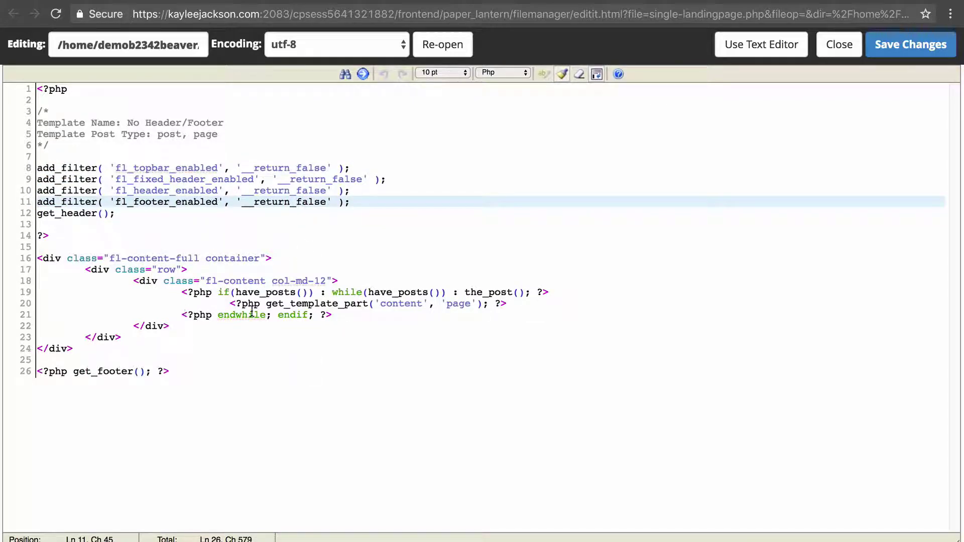
pyautogui.click(314, 235)
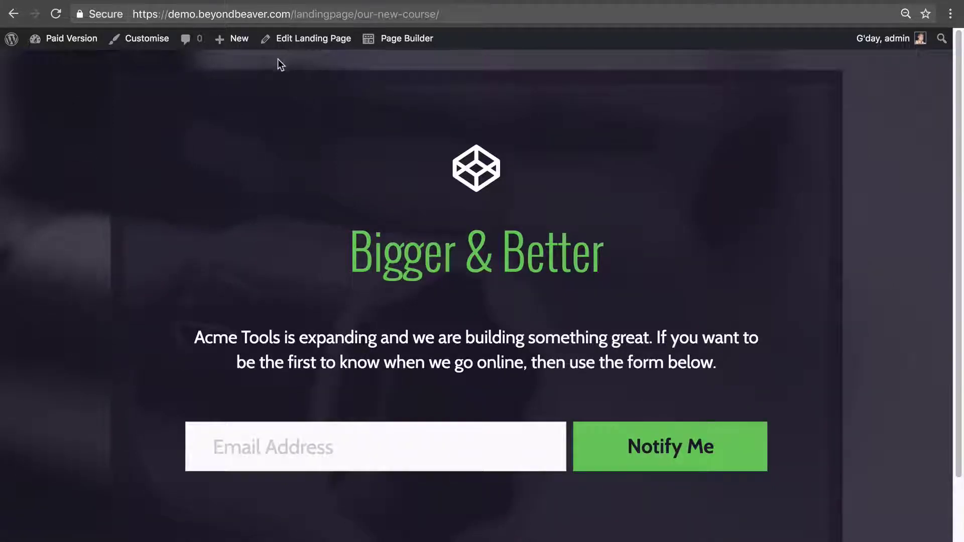
pyautogui.scroll(-2, 123, 295)
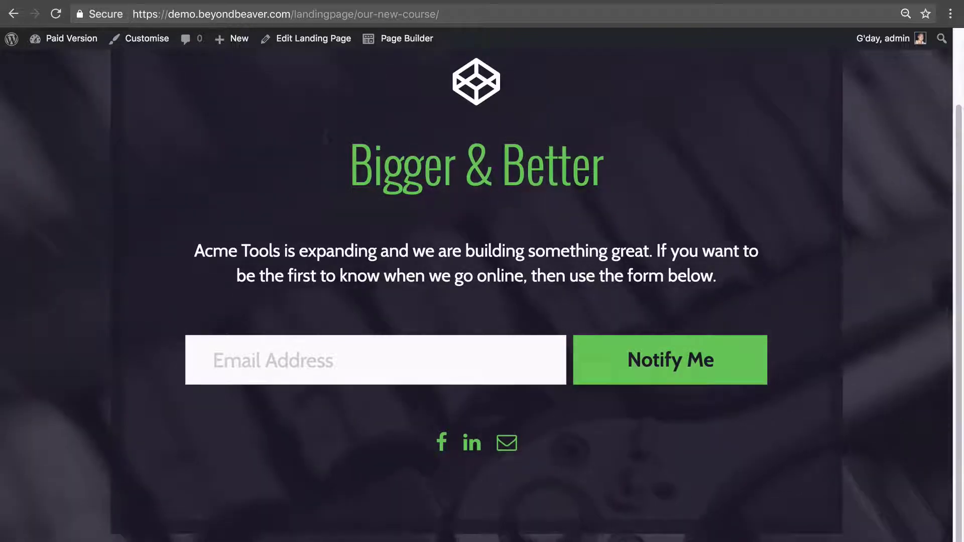
# - Add a new landing page titled "Thank You"
pyautogui.click(313, 38)
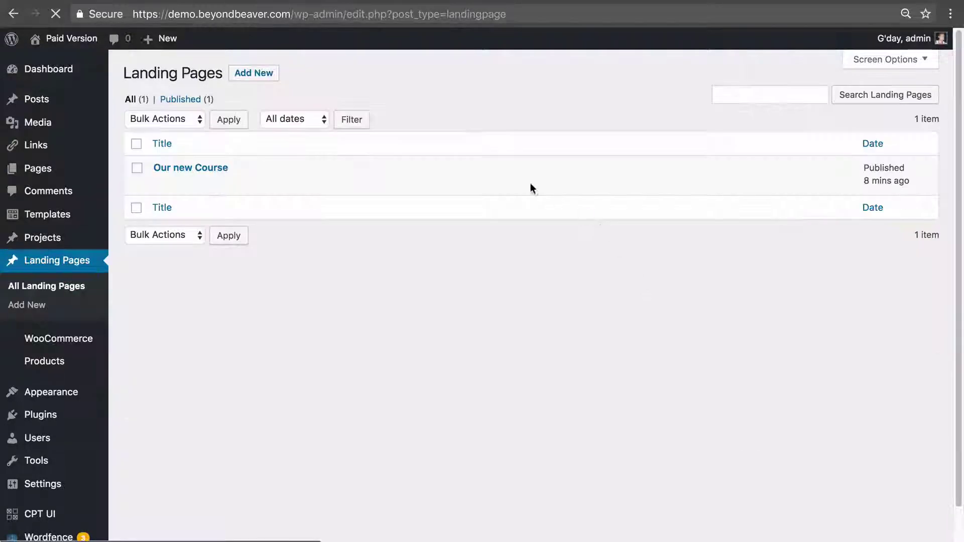
pyautogui.click(246, 75)
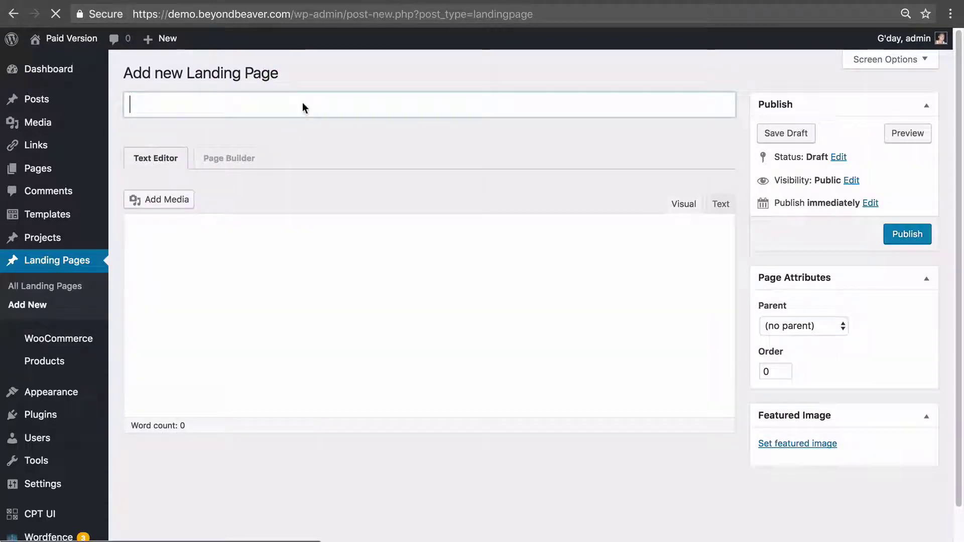
pyautogui.write('Tha')
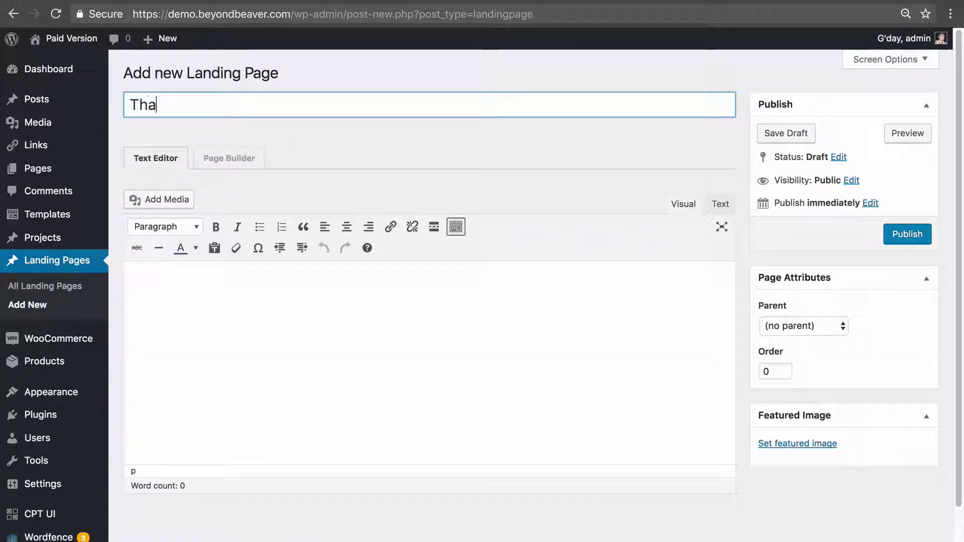
pyautogui.write('nk Y')
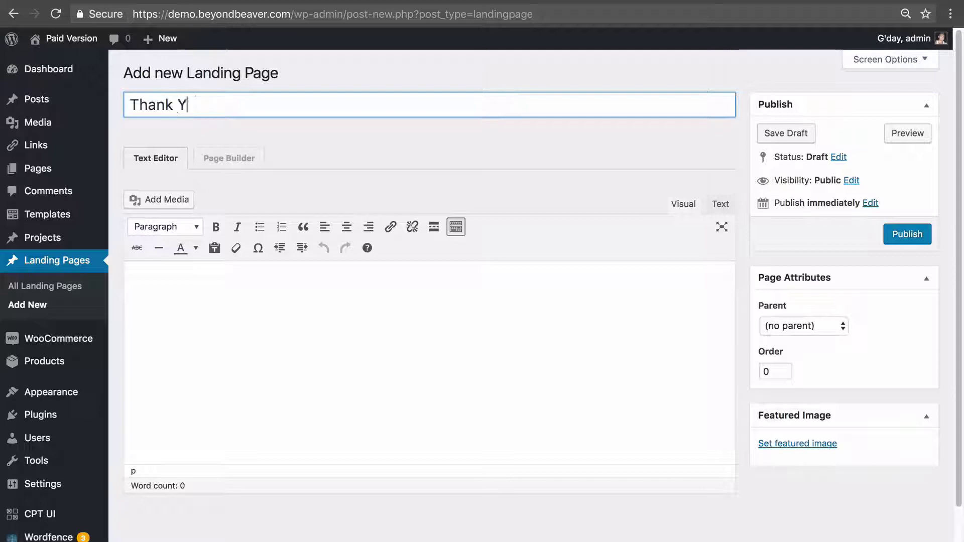
pyautogui.write('ou')
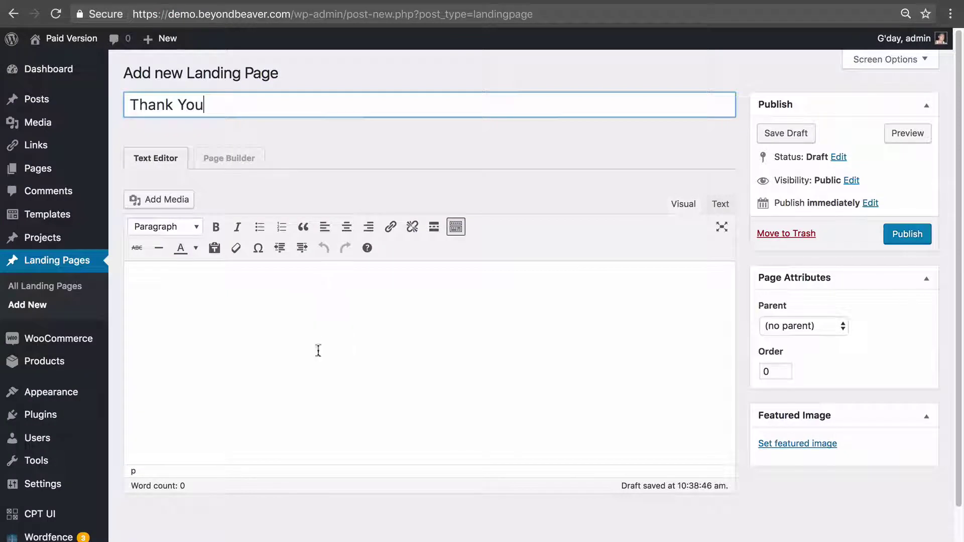
pyautogui.click(318, 351)
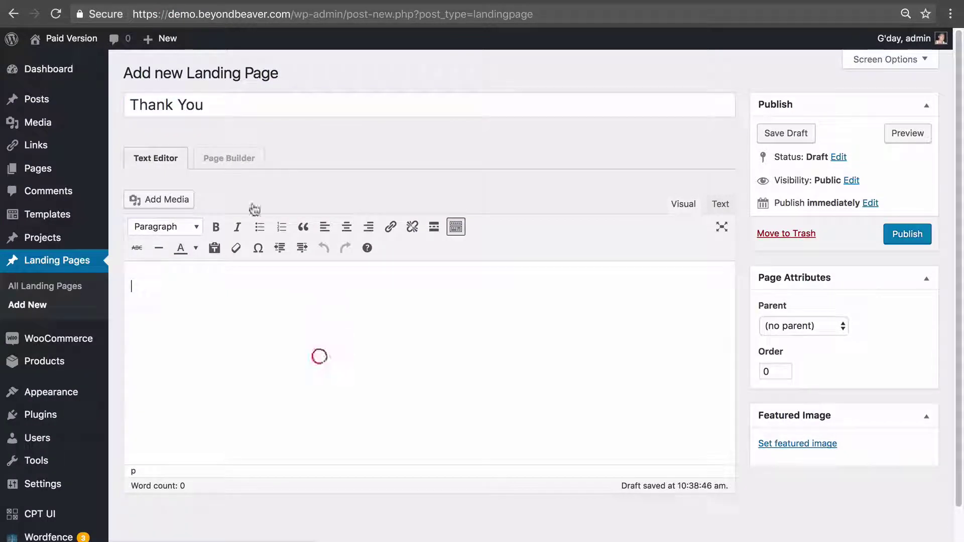
pyautogui.click(220, 160)
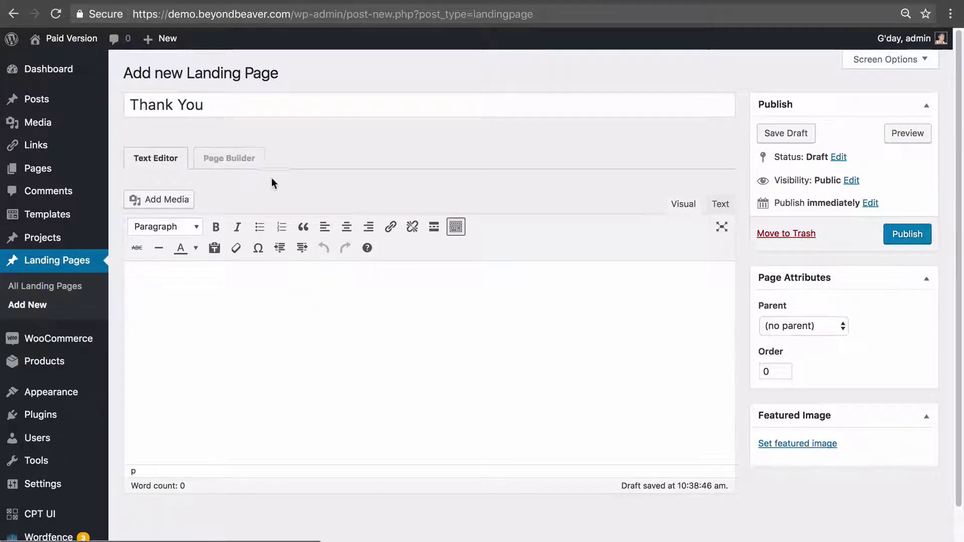
# - Set the Thank You page's parent to Our new Course and publish it
pyautogui.click(795, 331)
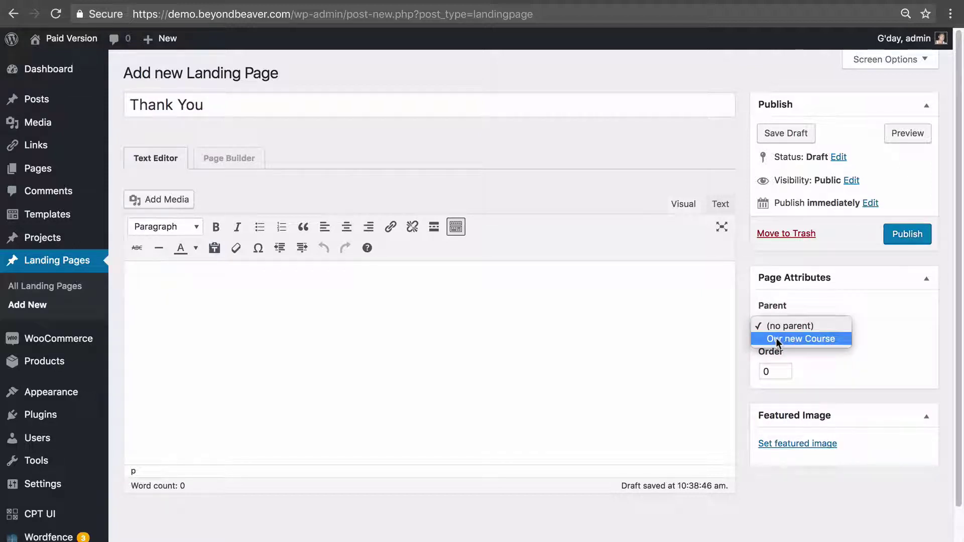
pyautogui.click(816, 339)
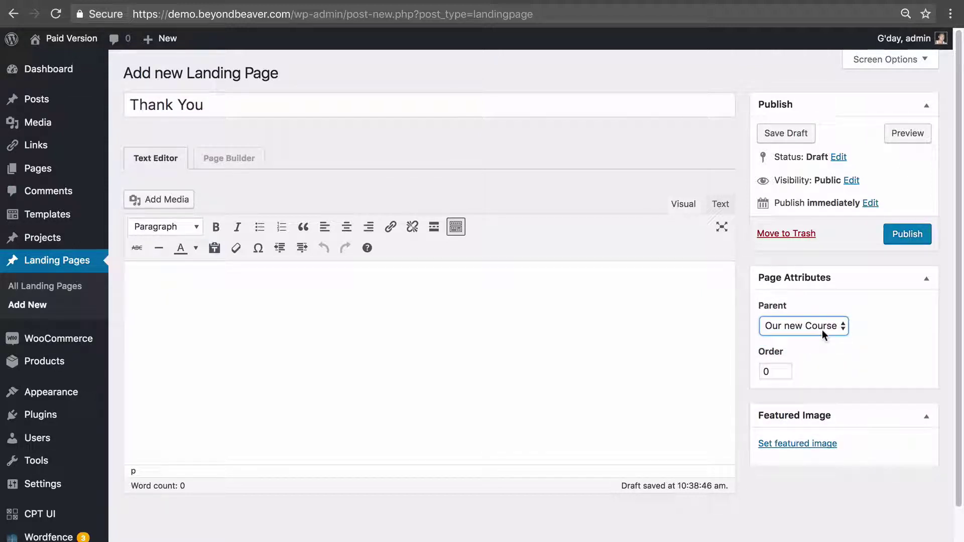
pyautogui.click(907, 235)
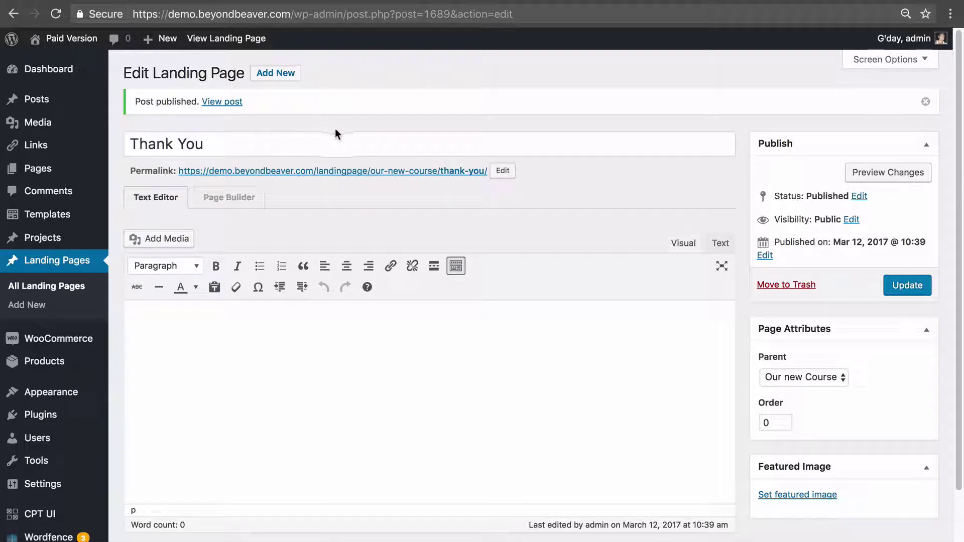
# - Open the list of all landing pages and check the hierarchy of Our new Course and Thank You
pyautogui.click(46, 286)
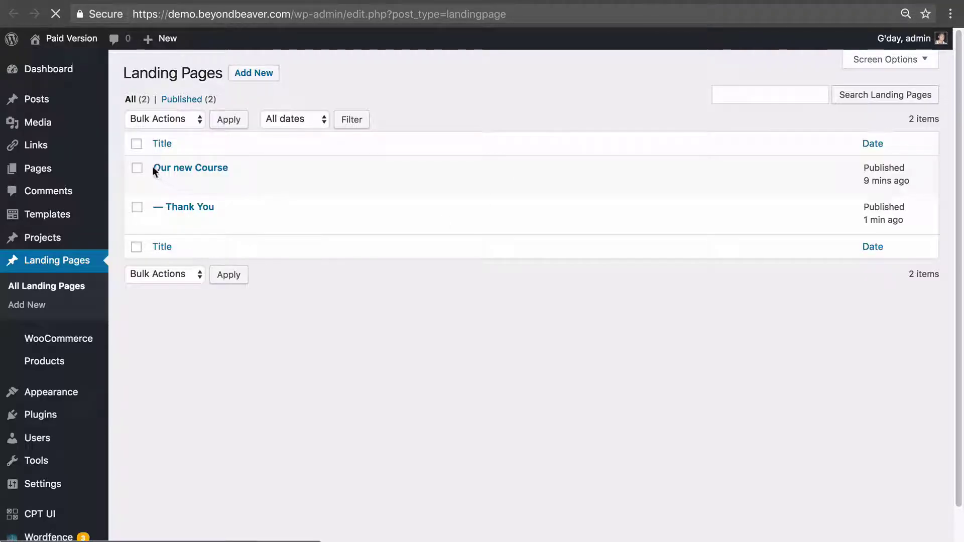
pyautogui.moveTo(161, 169)
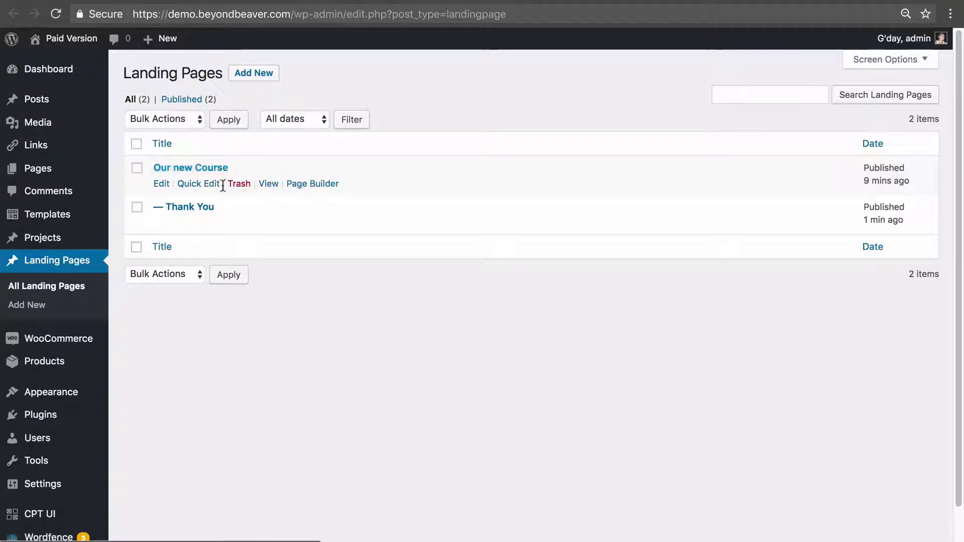
pyautogui.moveTo(172, 208)
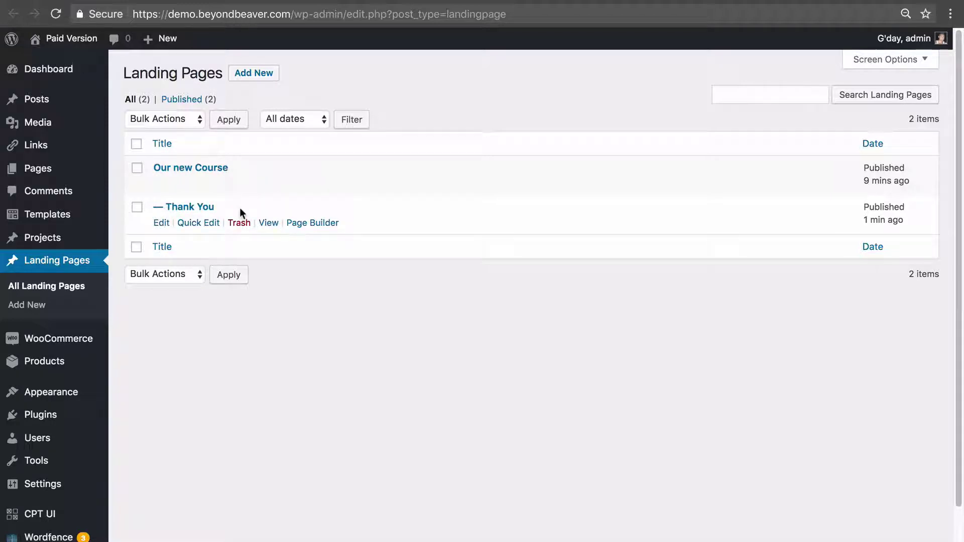
pyautogui.moveTo(184, 188)
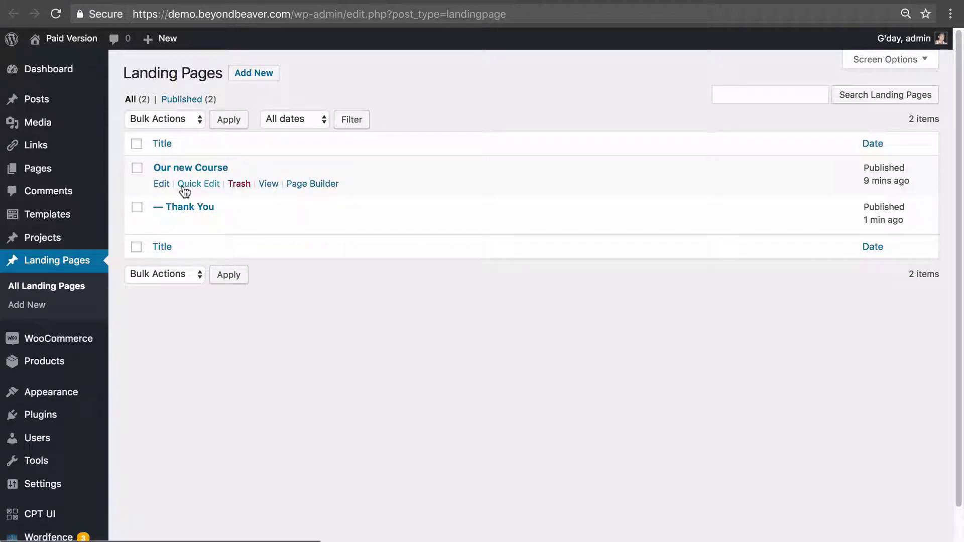
pyautogui.moveTo(201, 215)
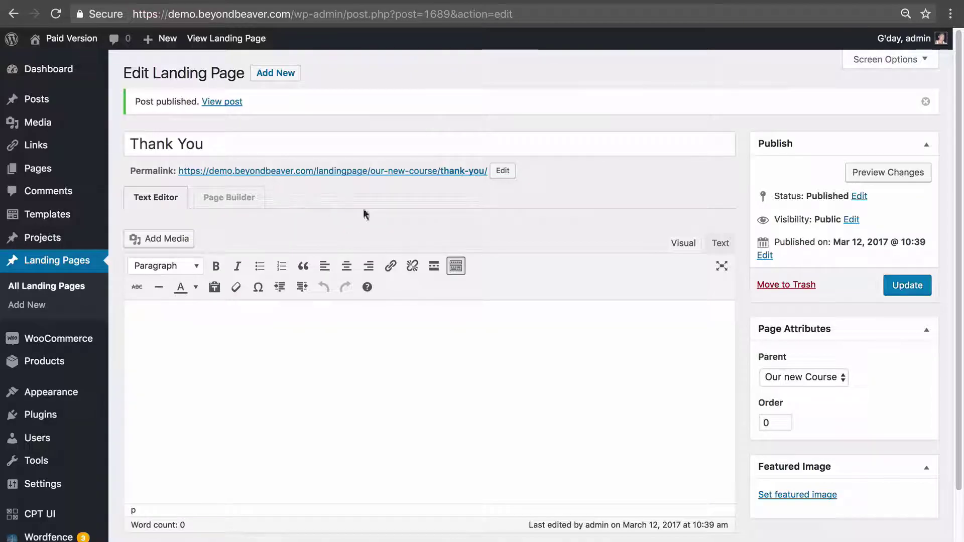
# - Open the Thank You page in Page Builder and apply the Acme Tools layout from the Landing Pages templates
pyautogui.click(243, 198)
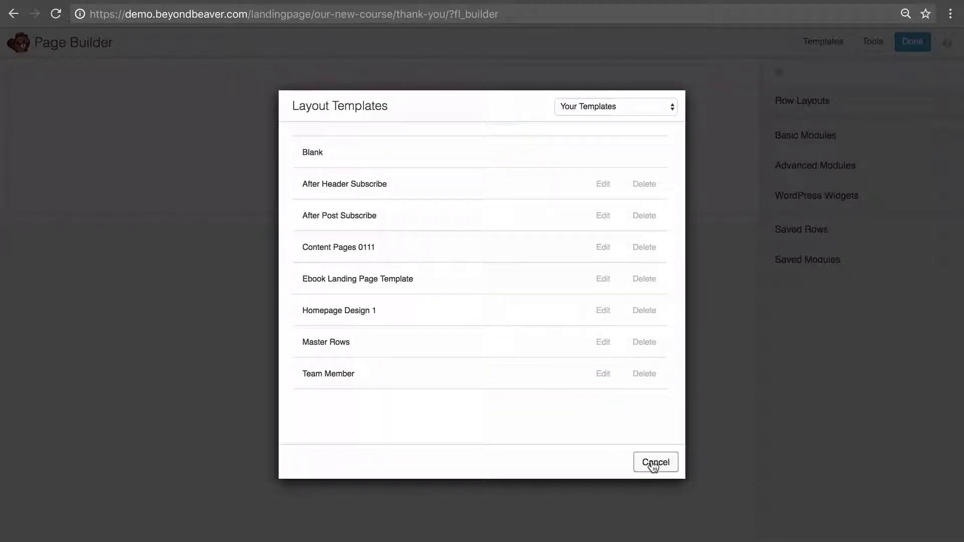
pyautogui.click(654, 464)
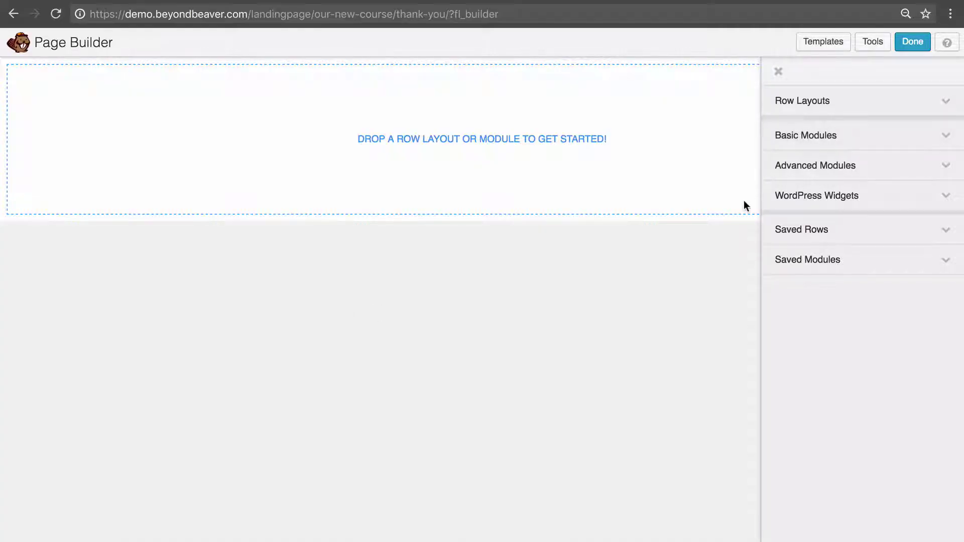
pyautogui.click(834, 48)
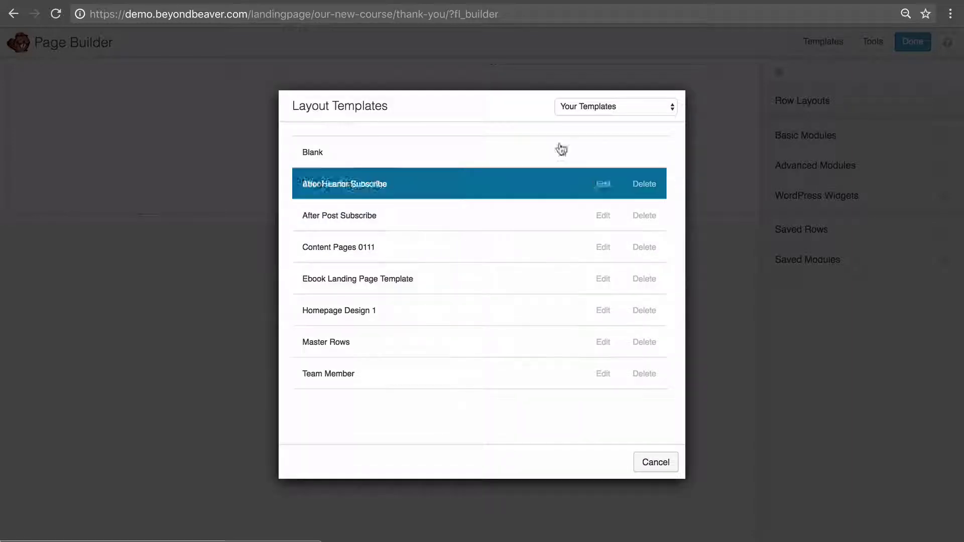
pyautogui.click(602, 108)
pyautogui.click(594, 82)
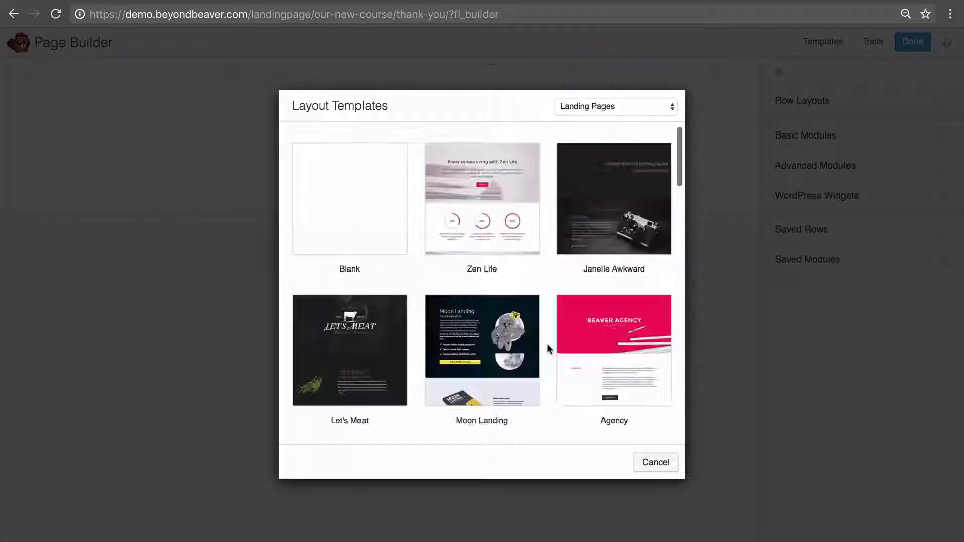
pyautogui.scroll(-4, 547, 347)
pyautogui.scroll(-2, 551, 351)
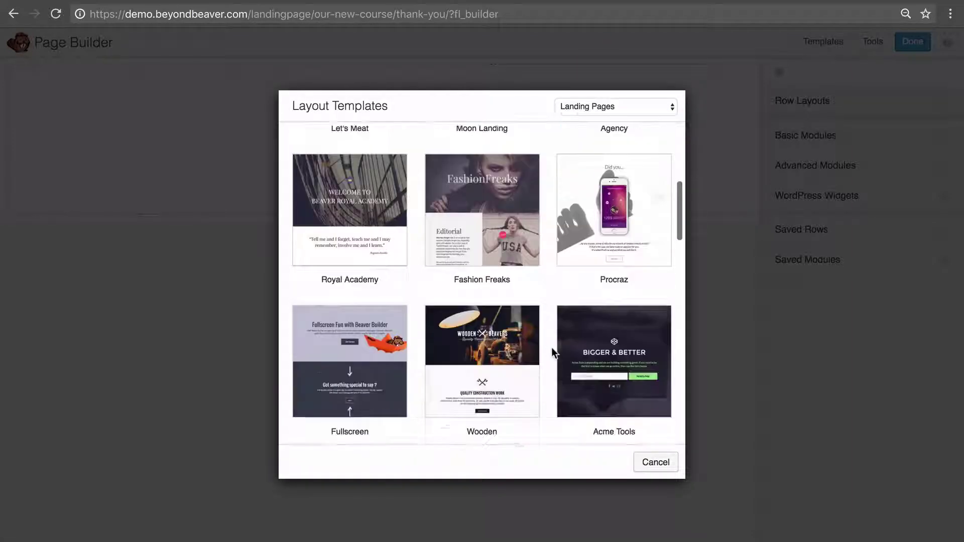
pyautogui.click(619, 366)
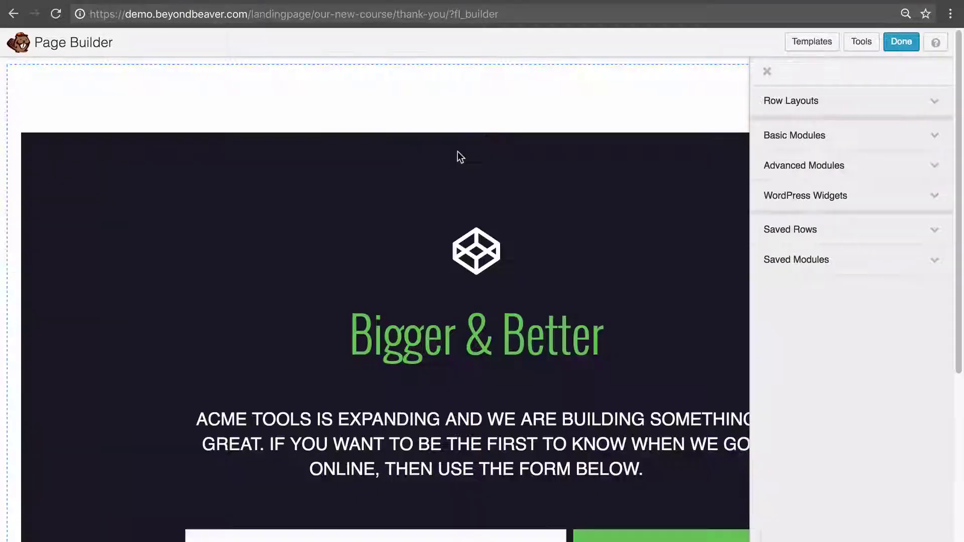
# - Remove the email subscription form module from the Thank You page layout
pyautogui.click(767, 71)
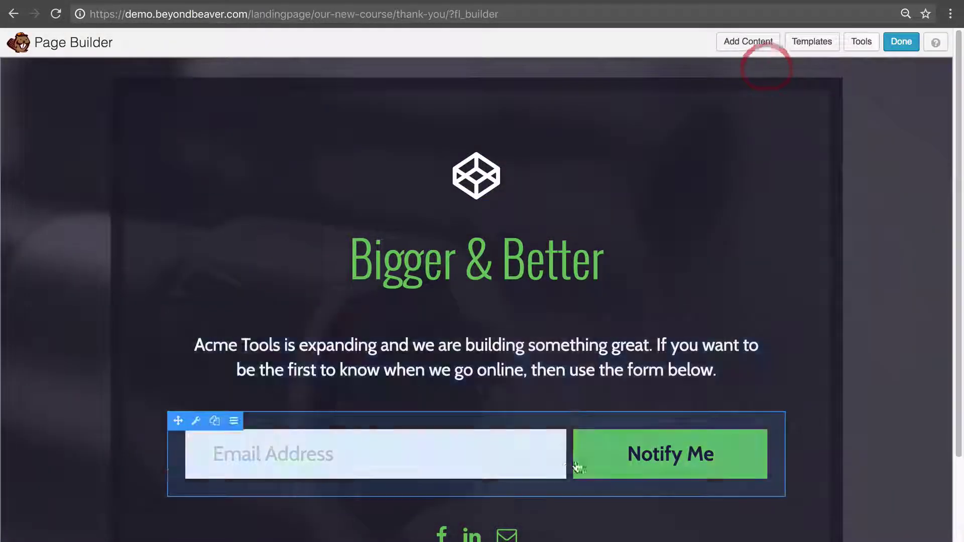
pyautogui.click(240, 426)
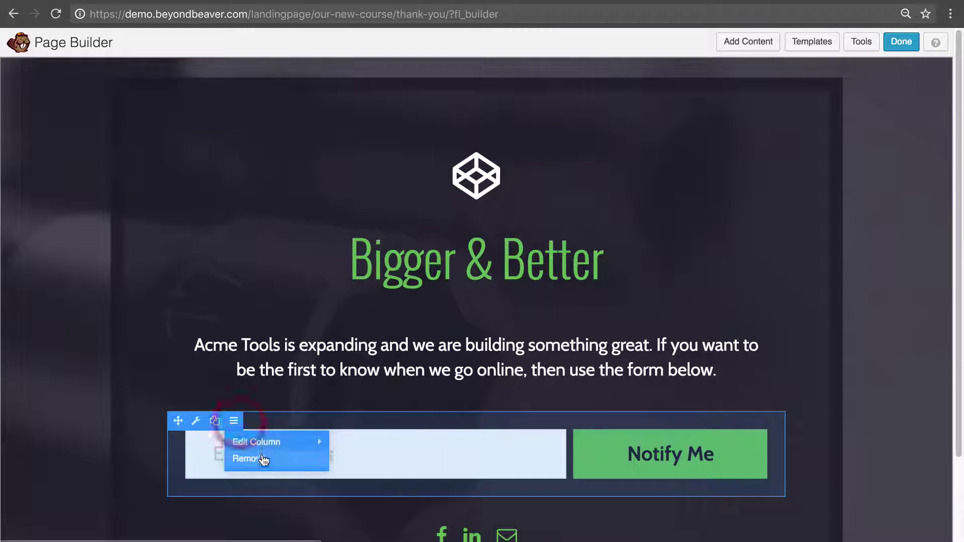
pyautogui.click(258, 459)
pyautogui.click(596, 185)
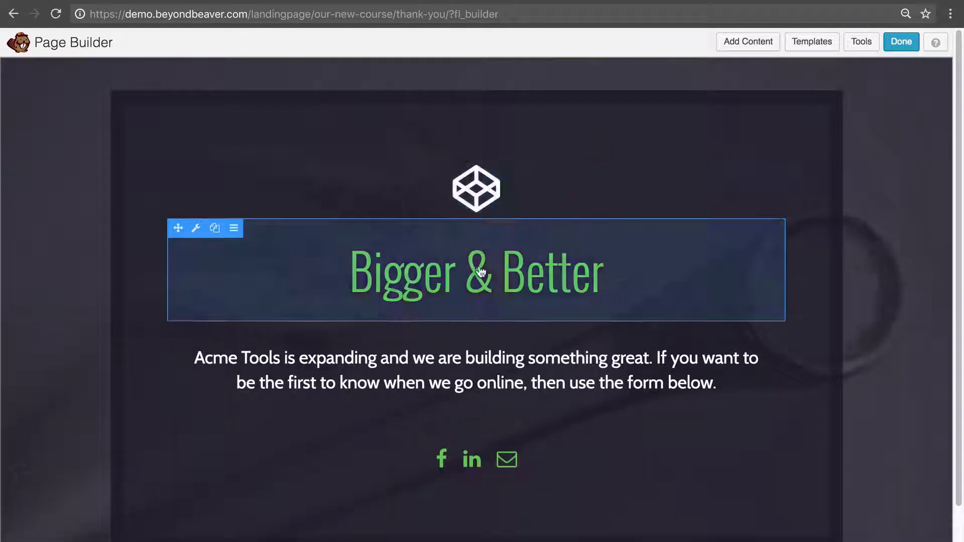
# - Change the "Bigger & Better" heading text to "Thank You!" and save the module
pyautogui.click(546, 307)
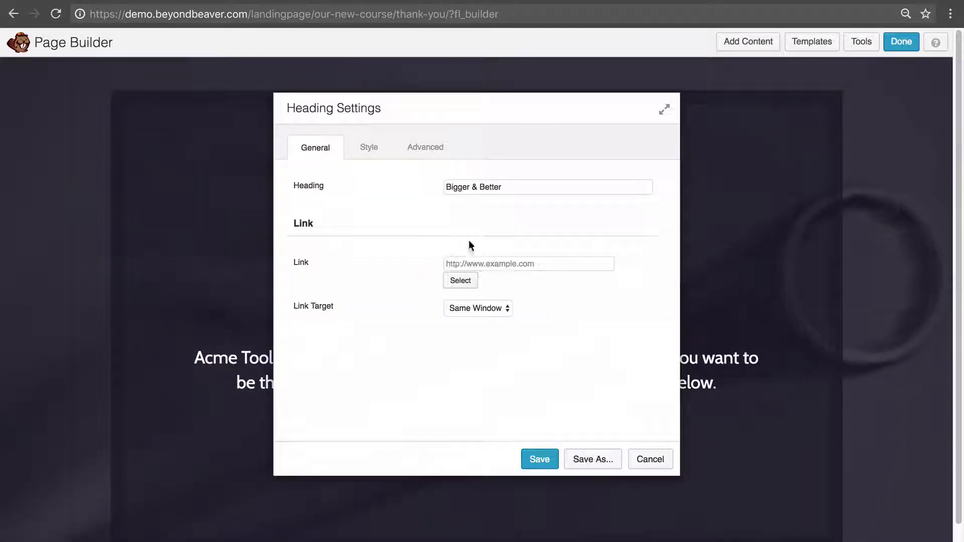
pyautogui.tripleClick(491, 187)
pyautogui.write('Thank You!')
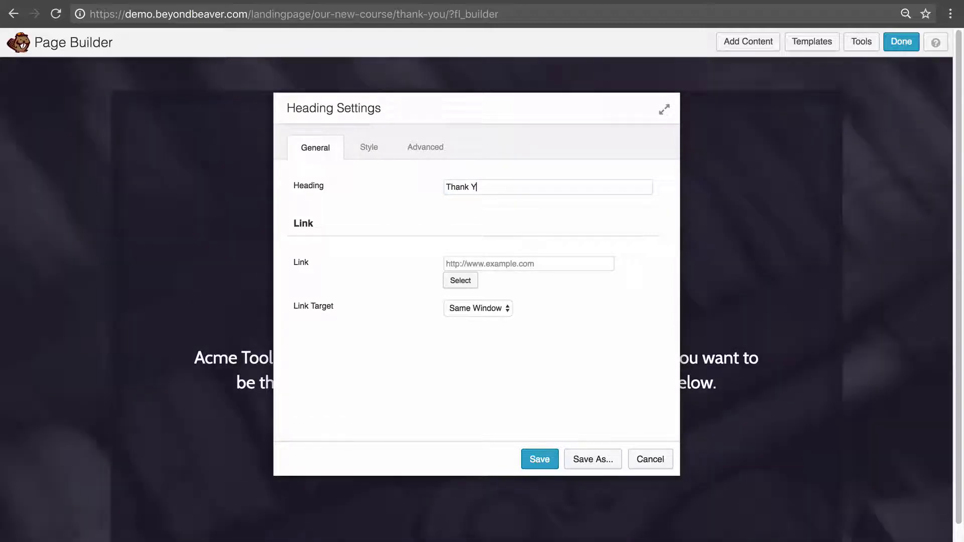
pyautogui.click(545, 459)
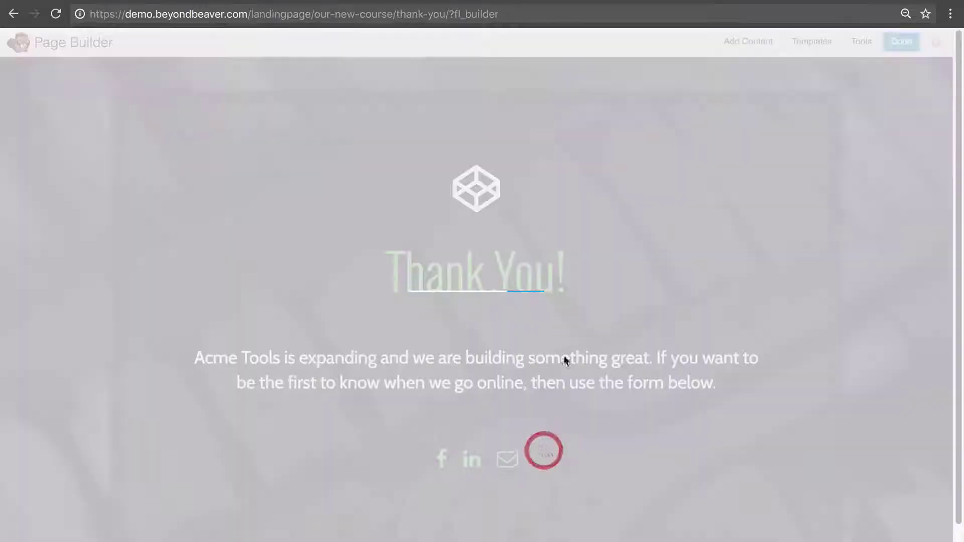
# - Replace the paragraph under the "Thank You!" heading with "Awesome! You're going to love this new course."
pyautogui.click(579, 356)
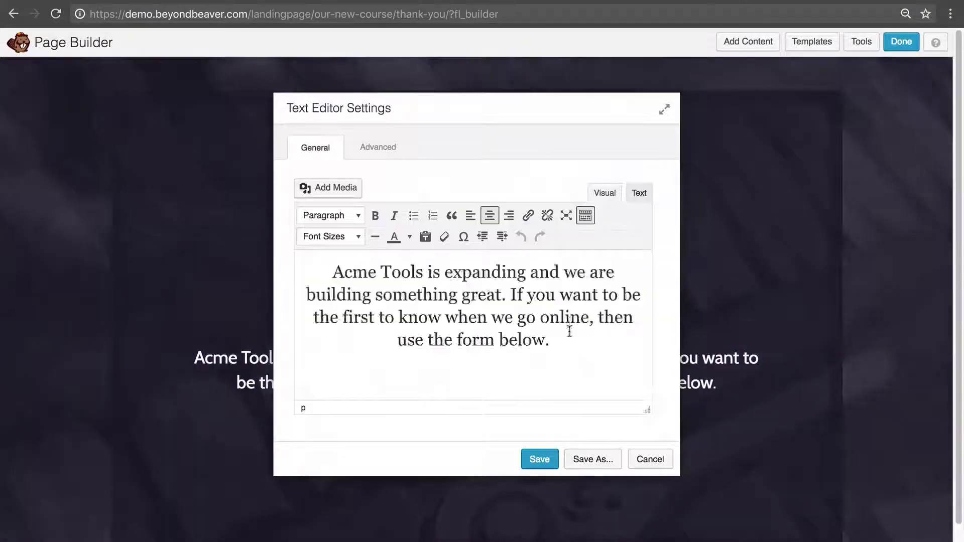
pyautogui.moveTo(545, 341); pyautogui.dragTo(357, 256)
pyautogui.write("Awesome! You'")
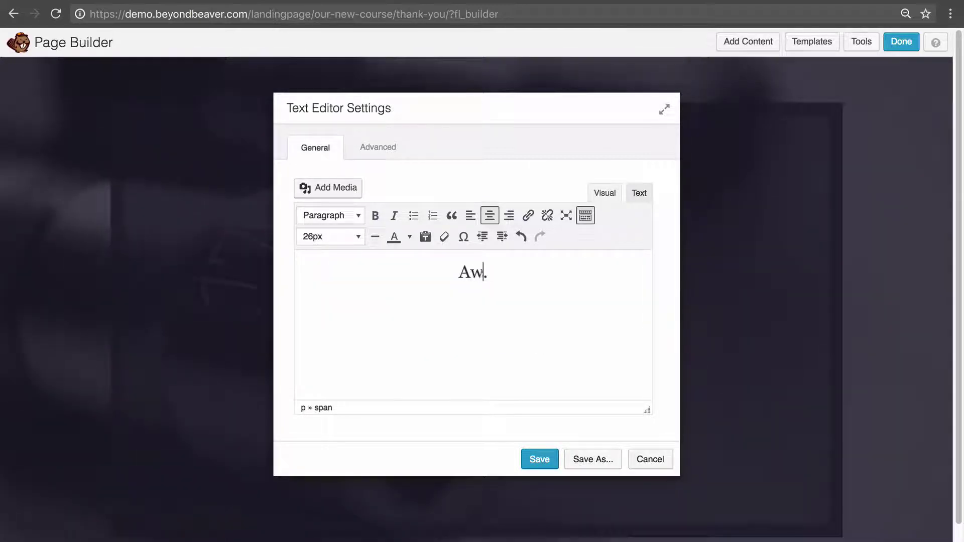
pyautogui.write('re going to love')
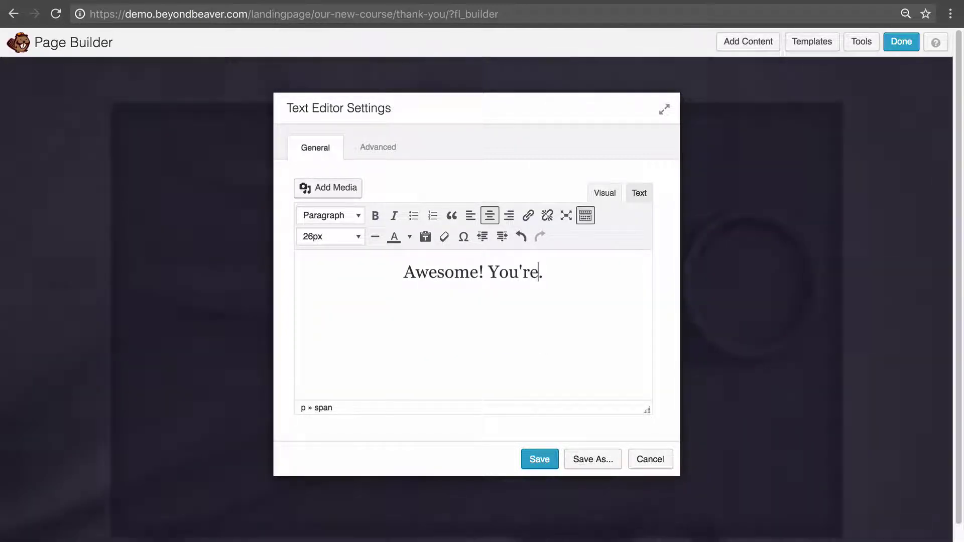
pyautogui.write(' this new course')
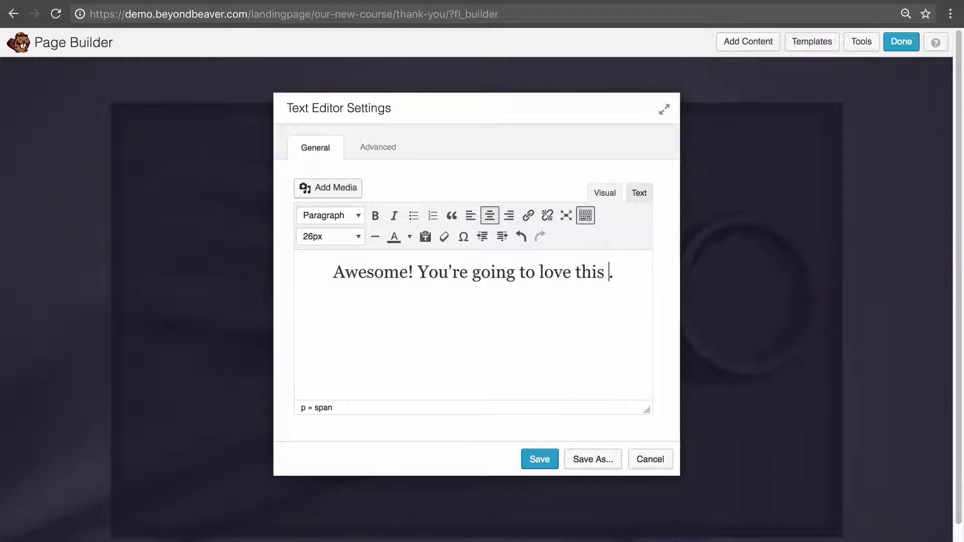
pyautogui.write('.')
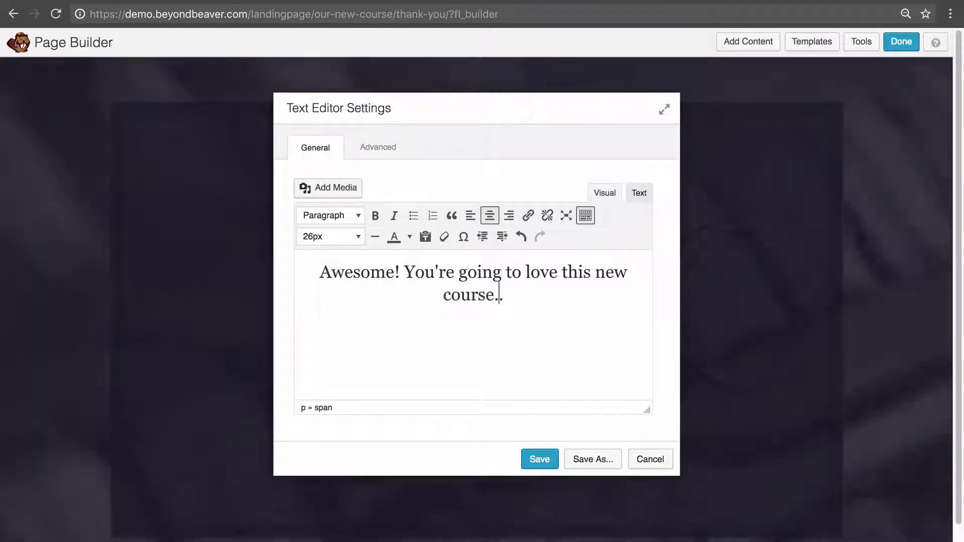
# - Continue the paragraph with "Please check your inbox for a link that you can click on to confirm your enrolment in our course and"
pyautogui.write(' Please check your inbox')
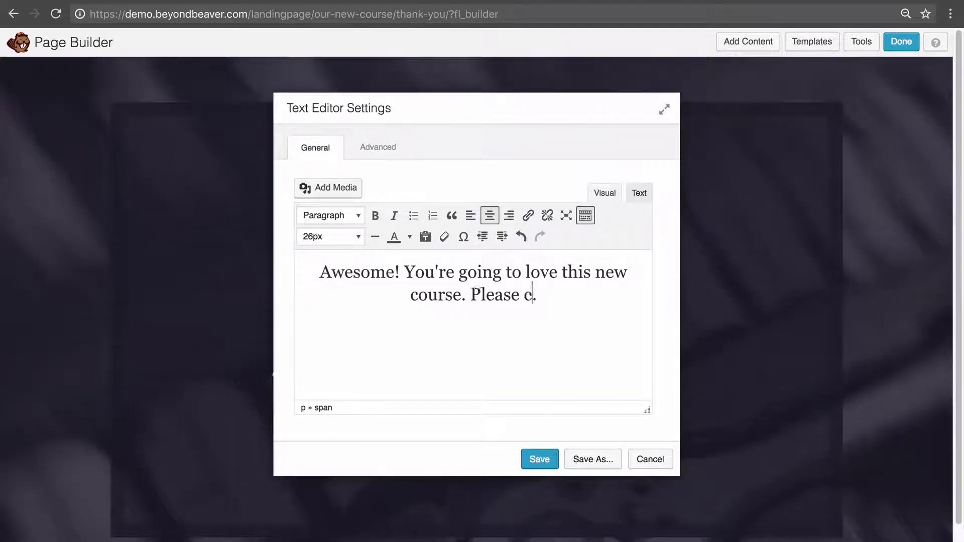
pyautogui.write(' for a link that ')
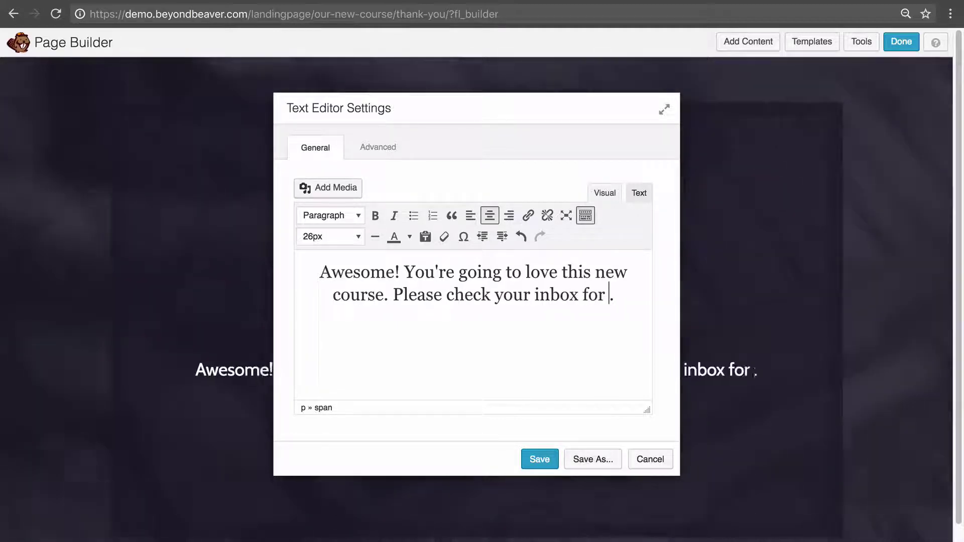
pyautogui.write('you can click on to conf')
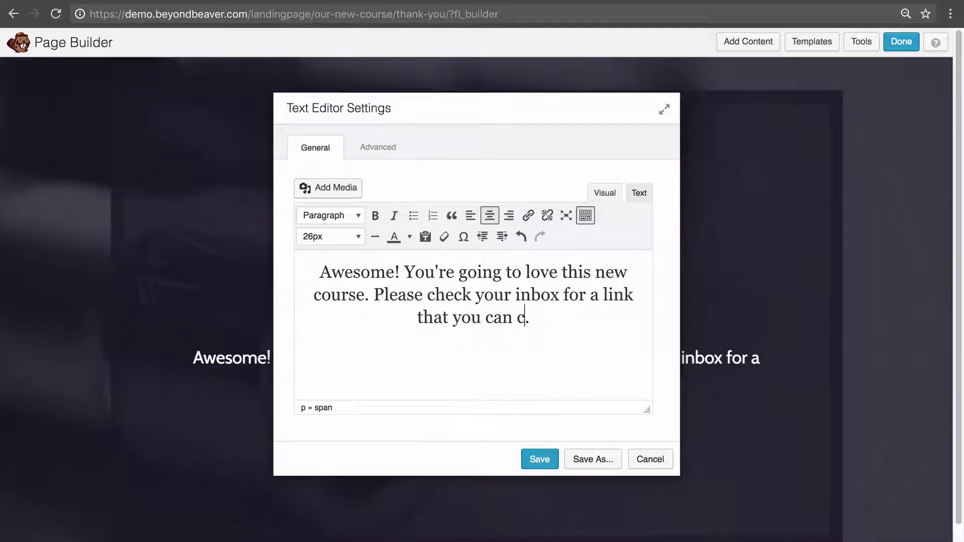
pyautogui.write('irm your enrol ')
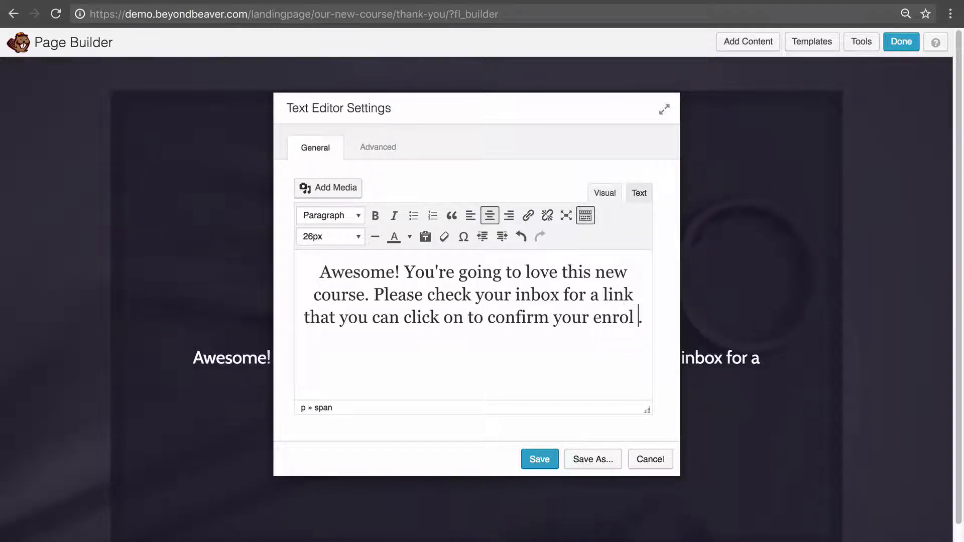
pyautogui.write('ment on')
pyautogui.press('BackSpace')
pyautogui.press('BackSpace')
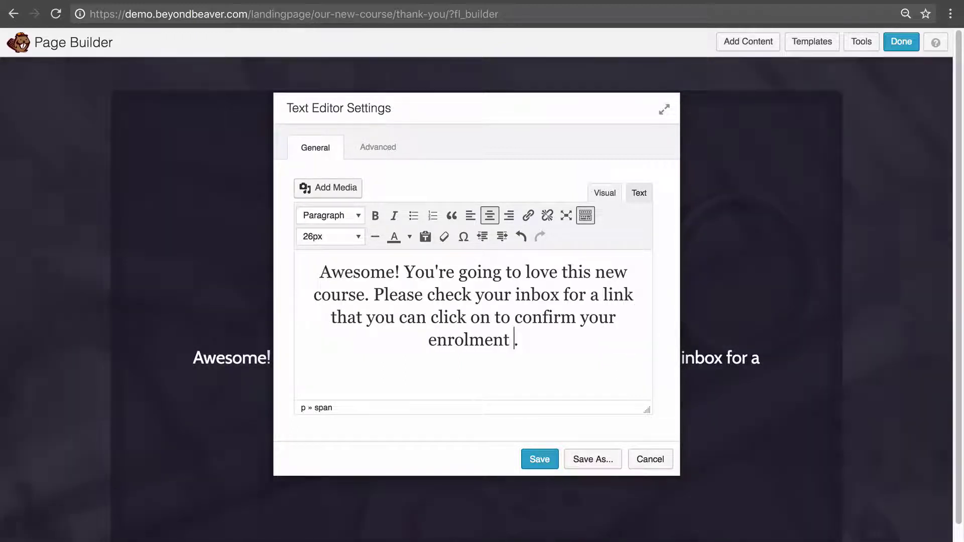
pyautogui.write('in ou')
pyautogui.write('r couse and')
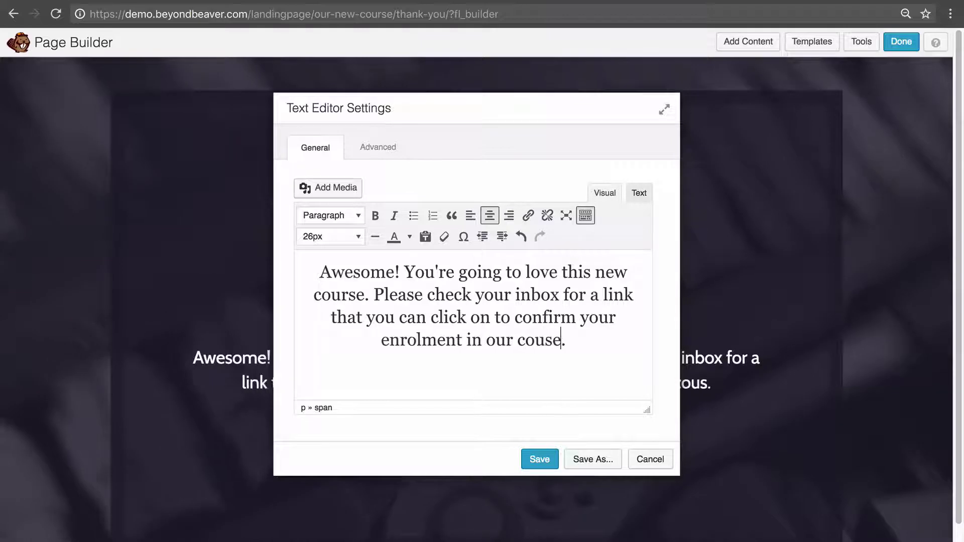
pyautogui.press('BackSpace')
pyautogui.press('BackSpace')
pyautogui.press('BackSpace')
pyautogui.press('BackSpace')
pyautogui.press('BackSpace')
pyautogui.press('BackSpace')
pyautogui.write('rse and lao')
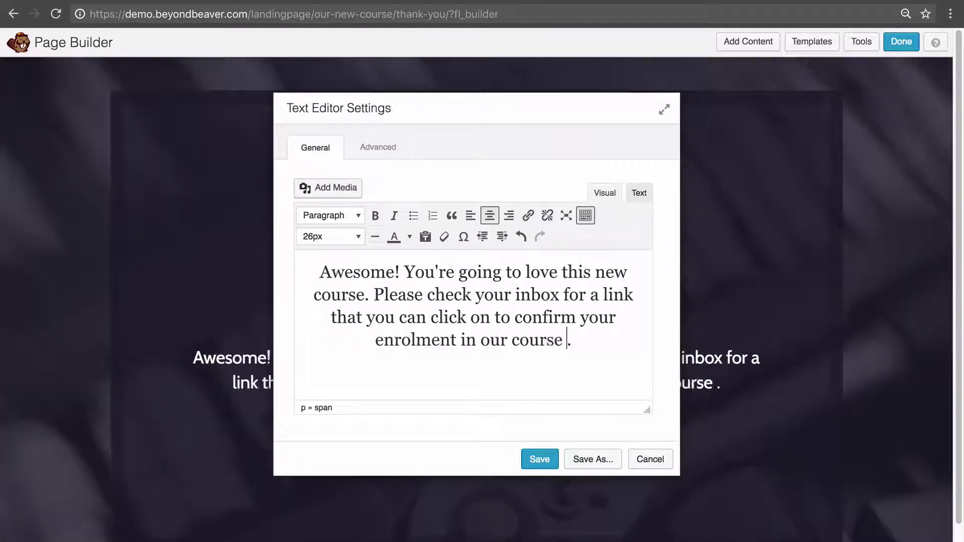
# - Complete the paragraph's last sentence with "also your registration to our Mailing List."
pyautogui.press('BackSpace')
pyautogui.press('BackSpace')
pyautogui.press('BackSpace')
pyautogui.write('als')
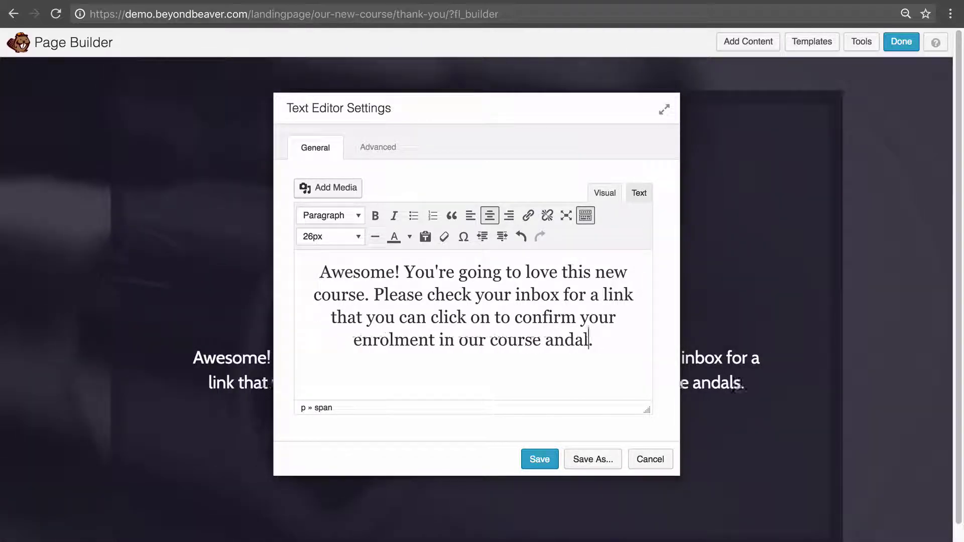
pyautogui.press('BackSpace')
pyautogui.press('BackSpace')
pyautogui.write('lso your registrat')
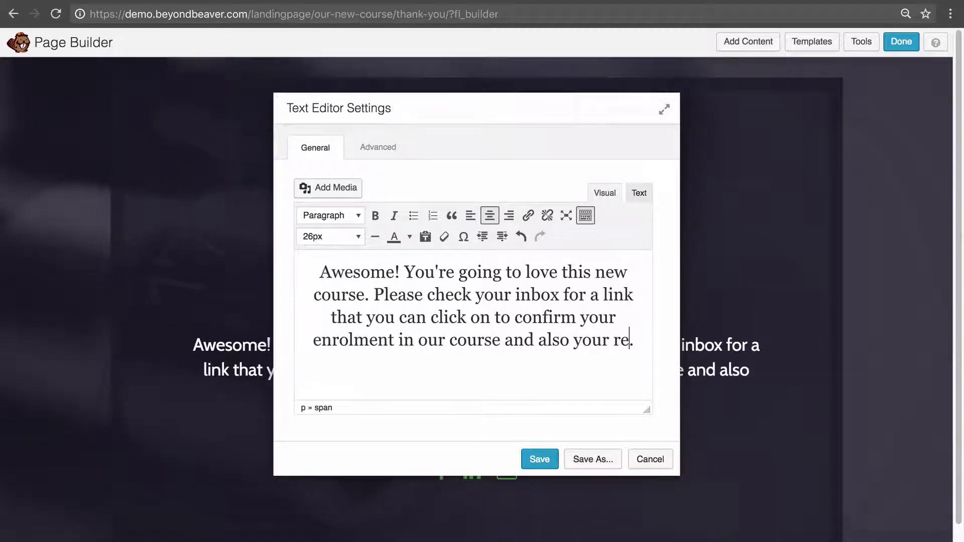
pyautogui.write('ion to our Mailing Lis')
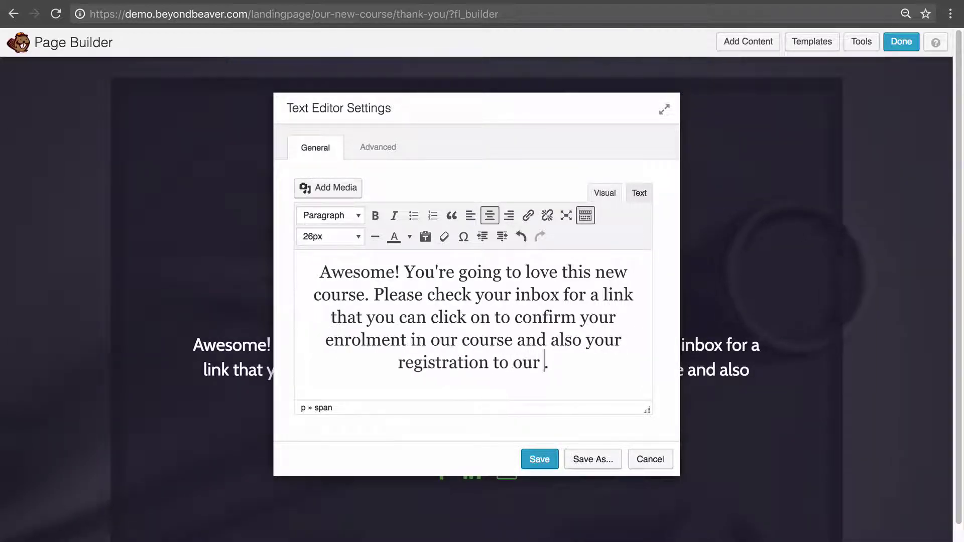
pyautogui.write('t')
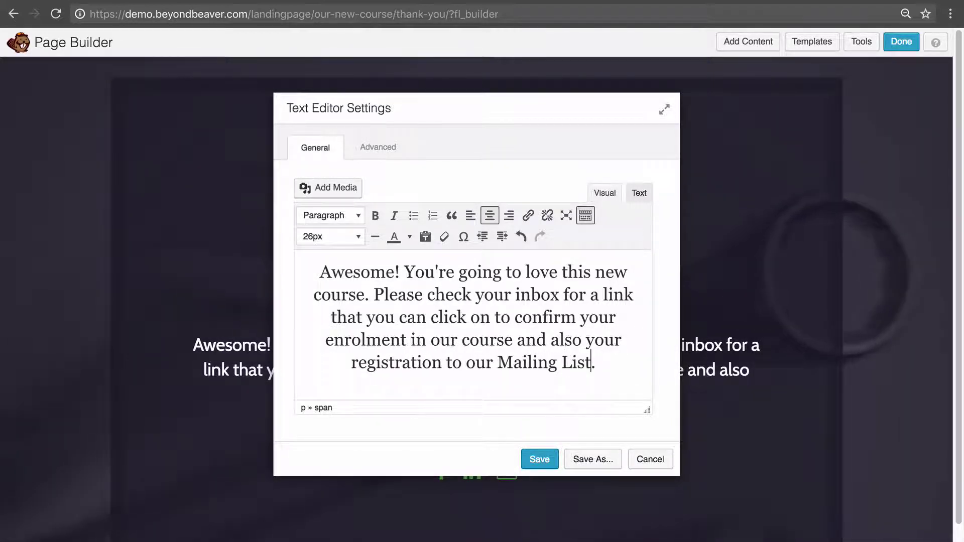
# - Save the text module and publish the Thank You page's changes
pyautogui.click(532, 458)
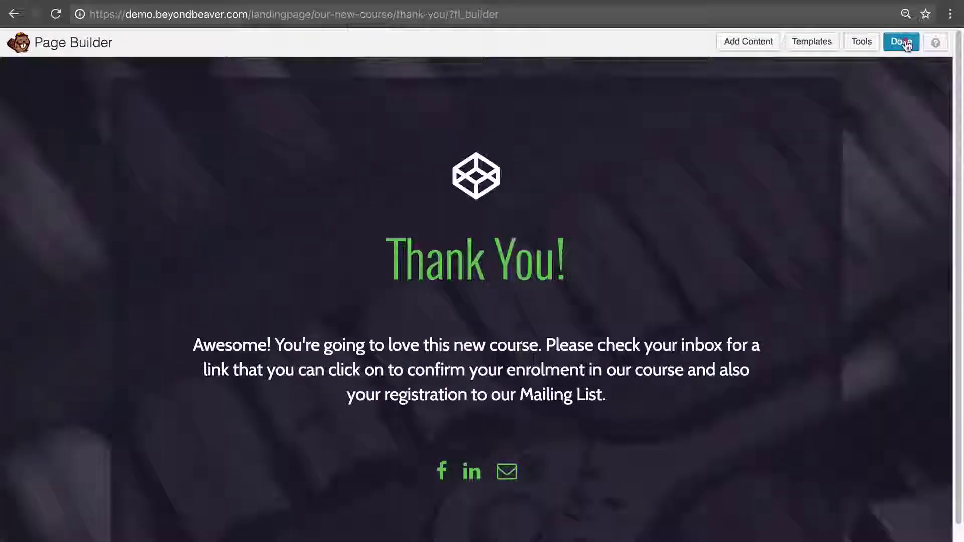
pyautogui.click(903, 41)
pyautogui.click(488, 266)
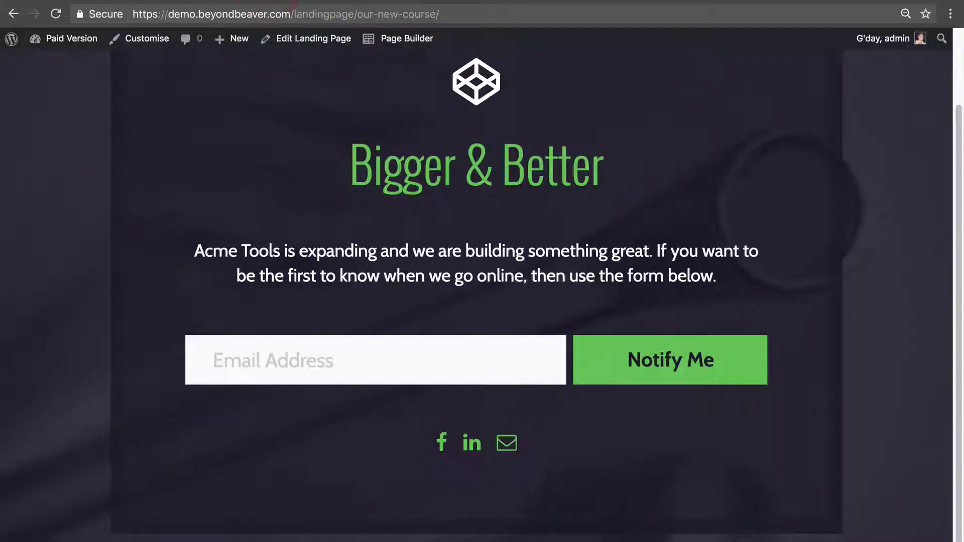
# - Open the Our new Course landing page in Page Builder and assign the saved email account to its subscribe form
pyautogui.click(405, 38)
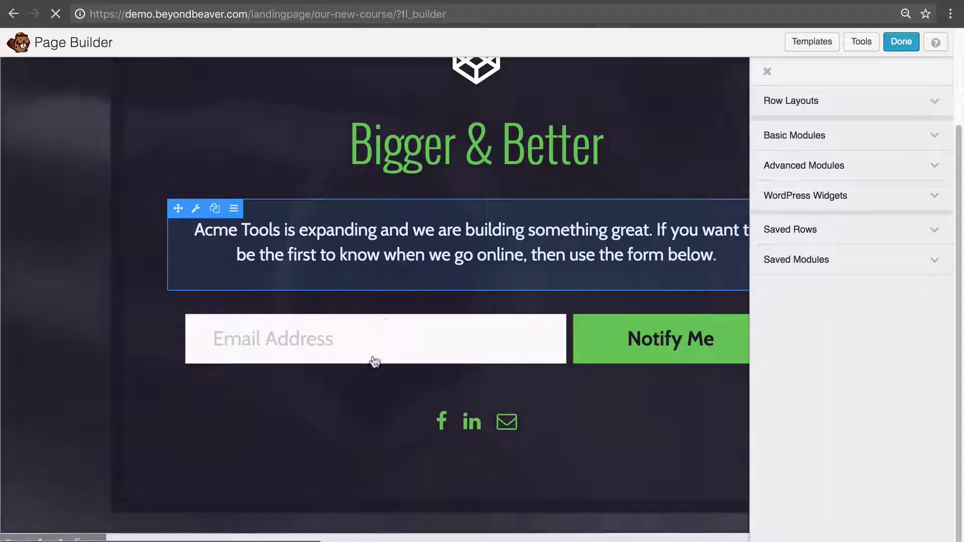
pyautogui.click(455, 348)
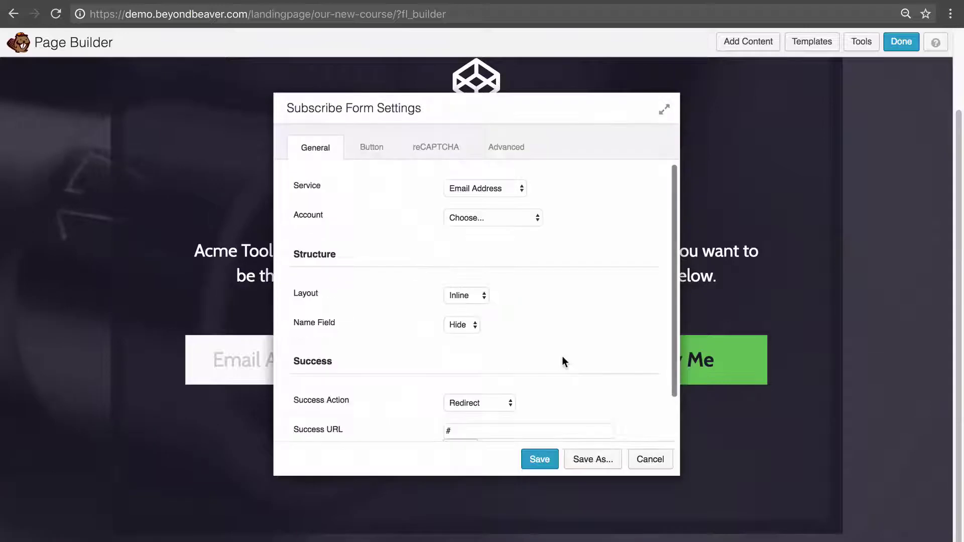
pyautogui.scroll(-1, 526, 276)
pyautogui.scroll(1, 523, 211)
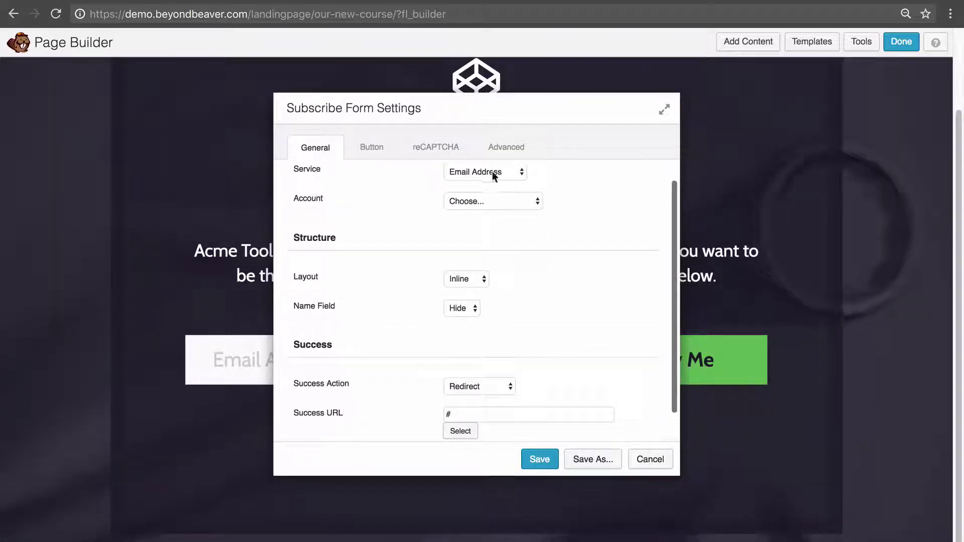
pyautogui.click(483, 201)
pyautogui.click(477, 211)
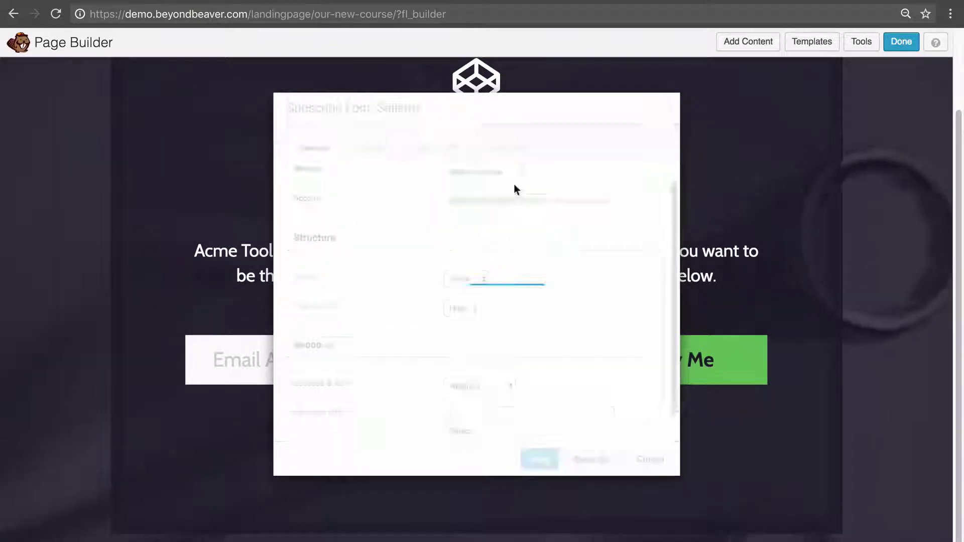
# - Keep the subscribe form's success action as Redirect and set its success URL to the Thank You page found by title
pyautogui.scroll(-1, 595, 322)
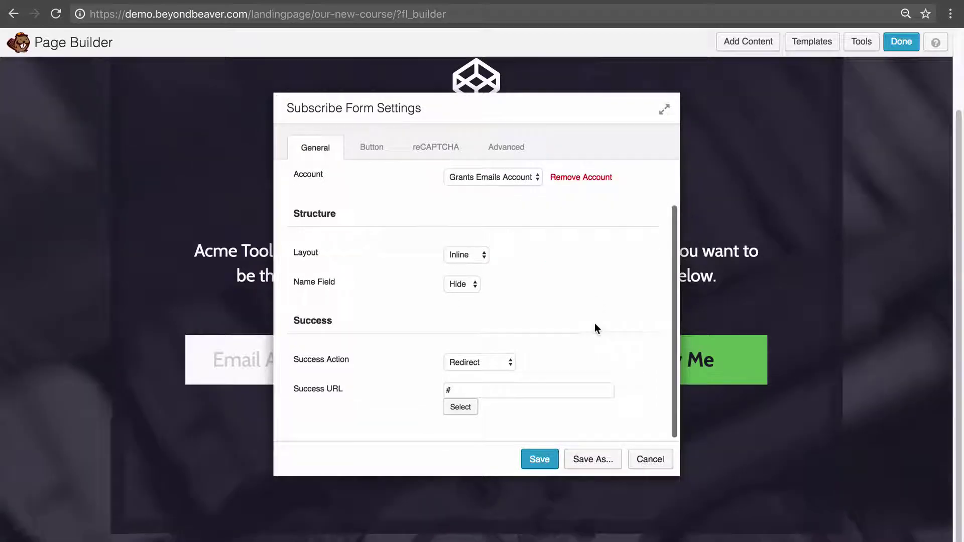
pyautogui.click(493, 362)
pyautogui.click(533, 360)
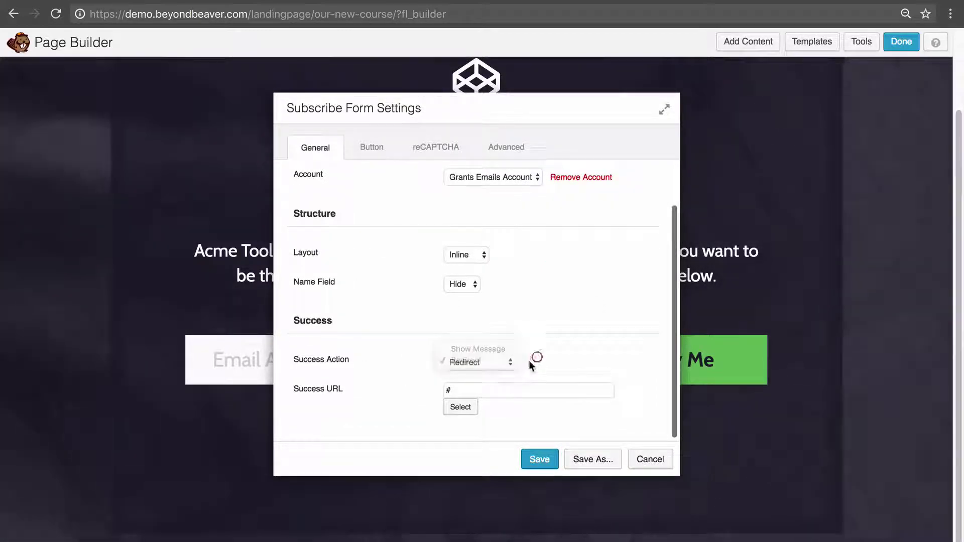
pyautogui.click(460, 407)
pyautogui.scroll(-1, 517, 389)
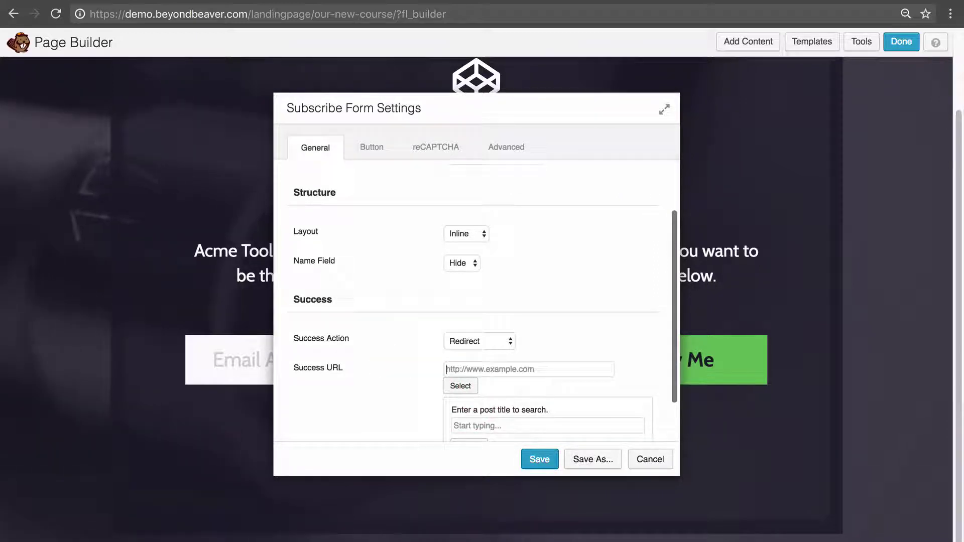
pyautogui.scroll(-3, 472, 395)
pyautogui.click(476, 361)
pyautogui.write('thank you')
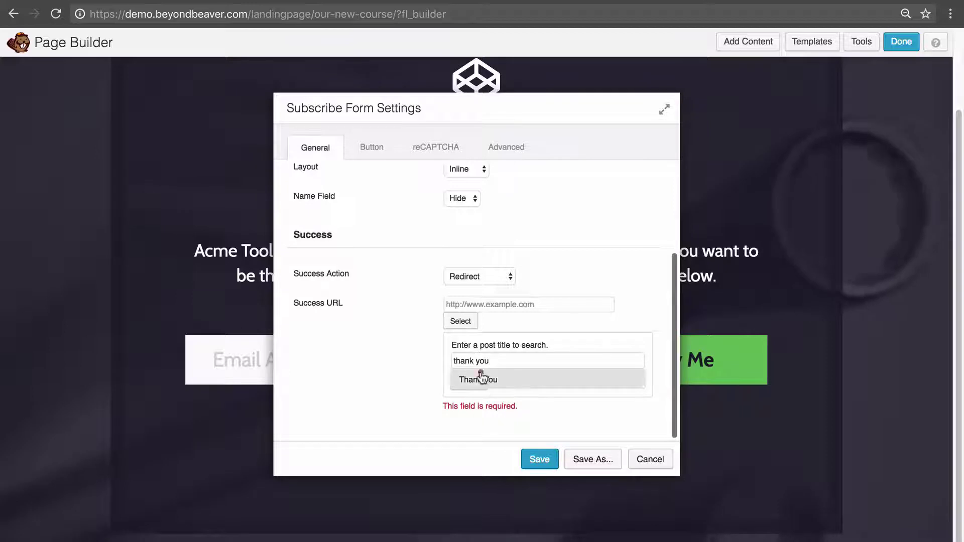
pyautogui.click(482, 378)
pyautogui.moveTo(548, 391); pyautogui.dragTo(609, 390)
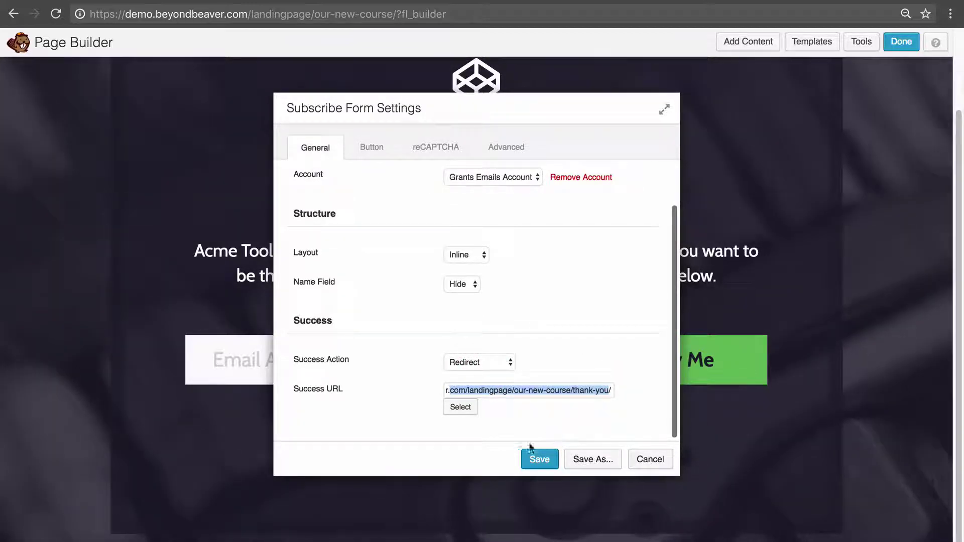
# - Save the subscribe form settings and publish the Our new Course page
pyautogui.click(531, 465)
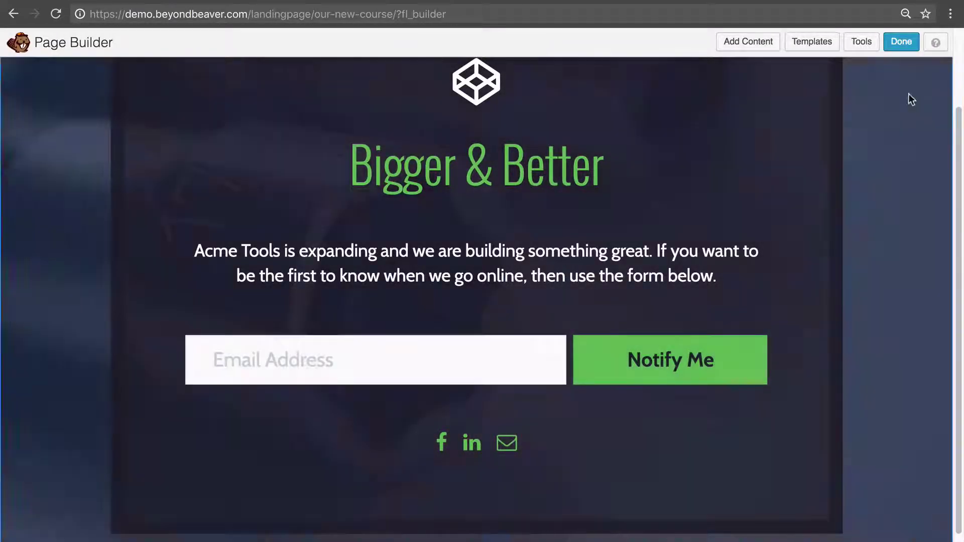
pyautogui.click(901, 41)
pyautogui.click(537, 257)
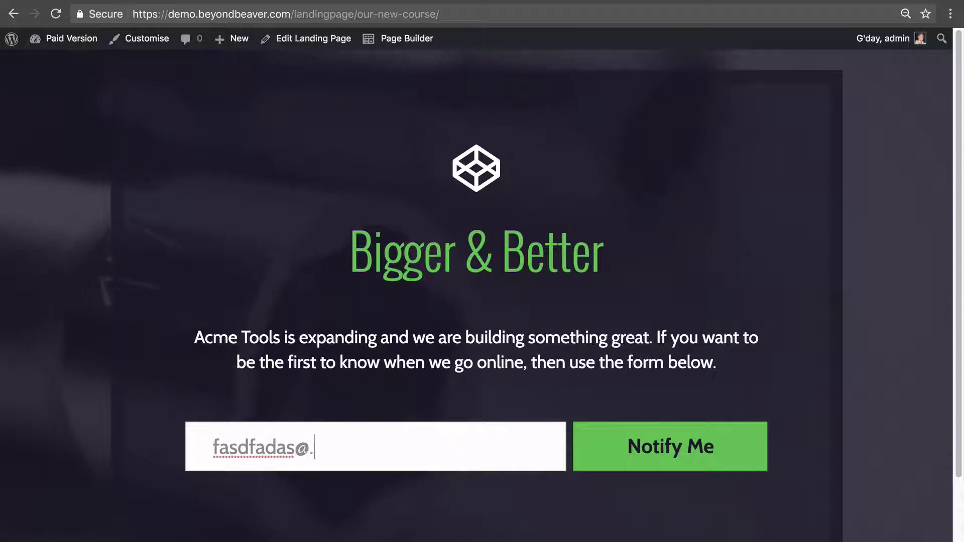
# - Test the subscribe form on the published landing page by submitting a dummy email address
pyautogui.write('.au')
pyautogui.scroll(-2, 527, 344)
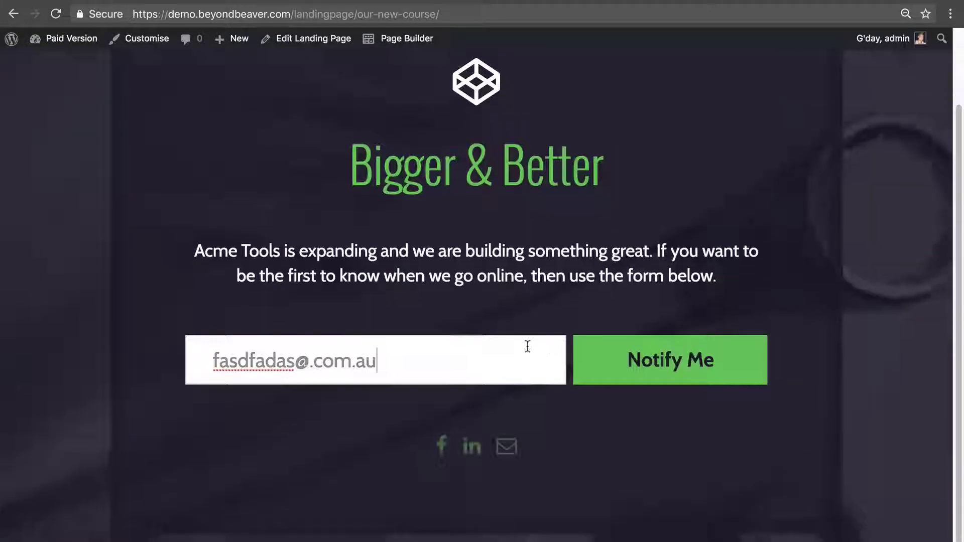
pyautogui.click(682, 365)
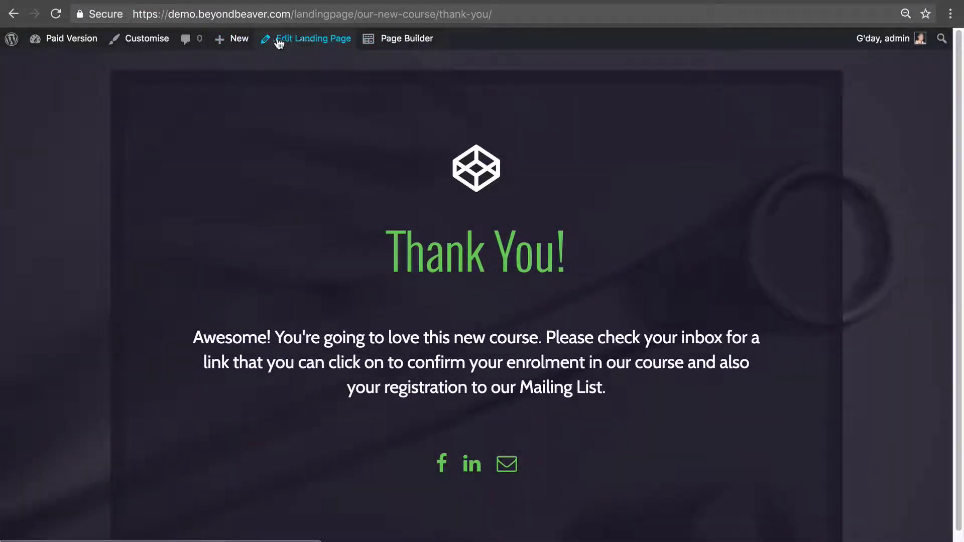
# - Create a new landing page titled "Confirmed" and set its parent to Our new Course
pyautogui.moveTo(222, 39)
pyautogui.click(234, 221)
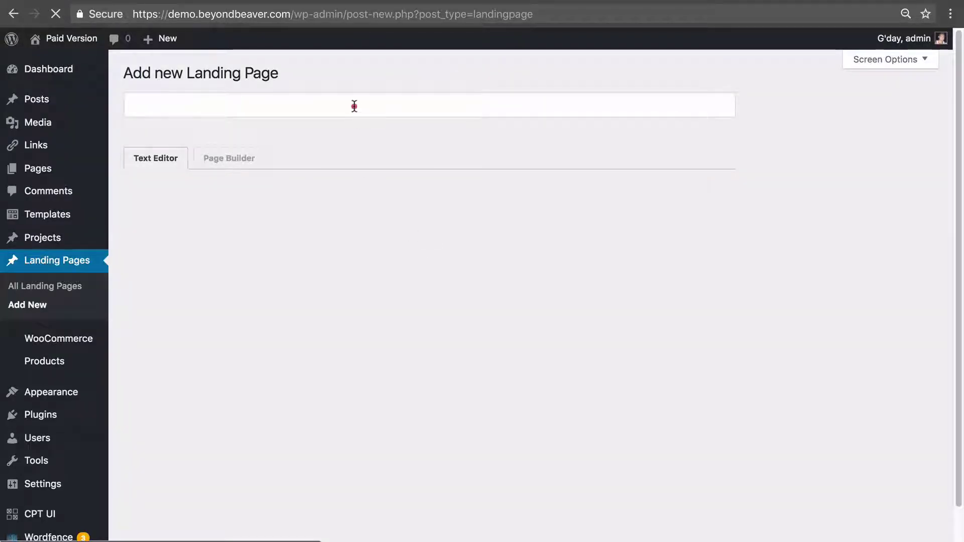
pyautogui.click(354, 106)
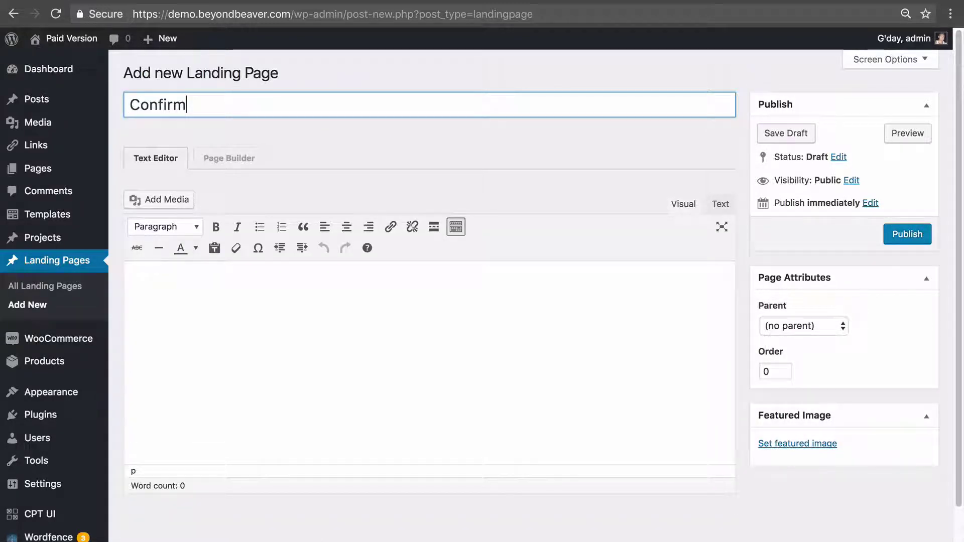
pyautogui.click(383, 356)
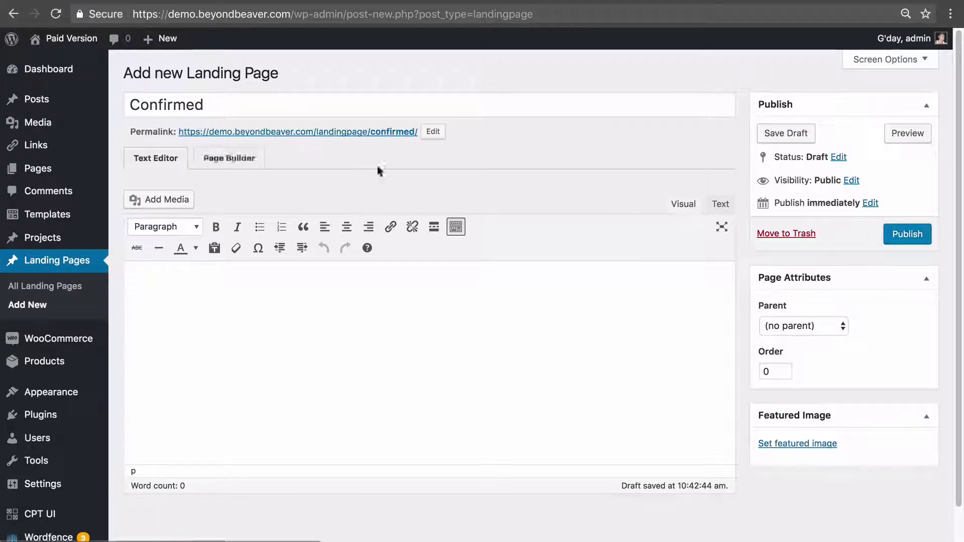
pyautogui.click(797, 327)
pyautogui.click(799, 341)
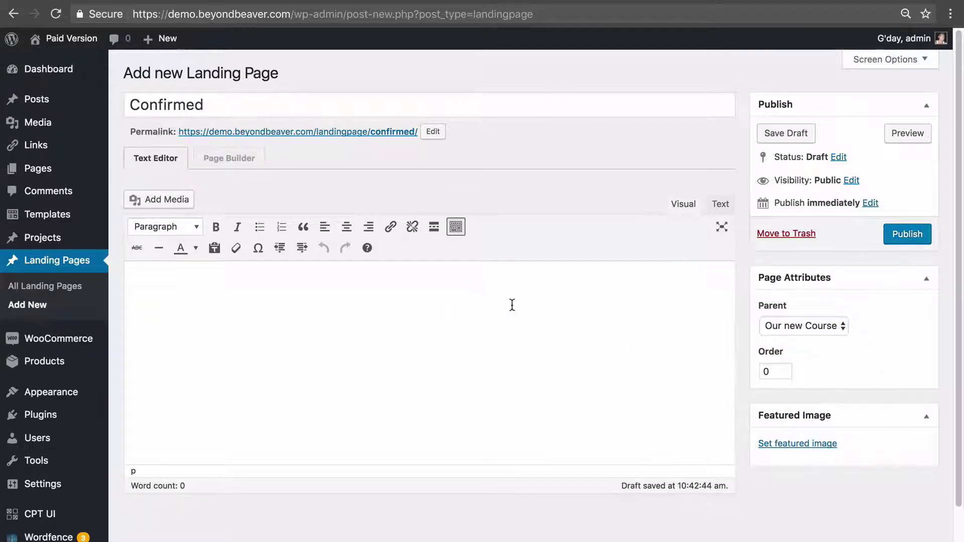
# - Publish the Confirmed page and apply the Bigger & Better landing page template to it in Page Builder
pyautogui.click(906, 236)
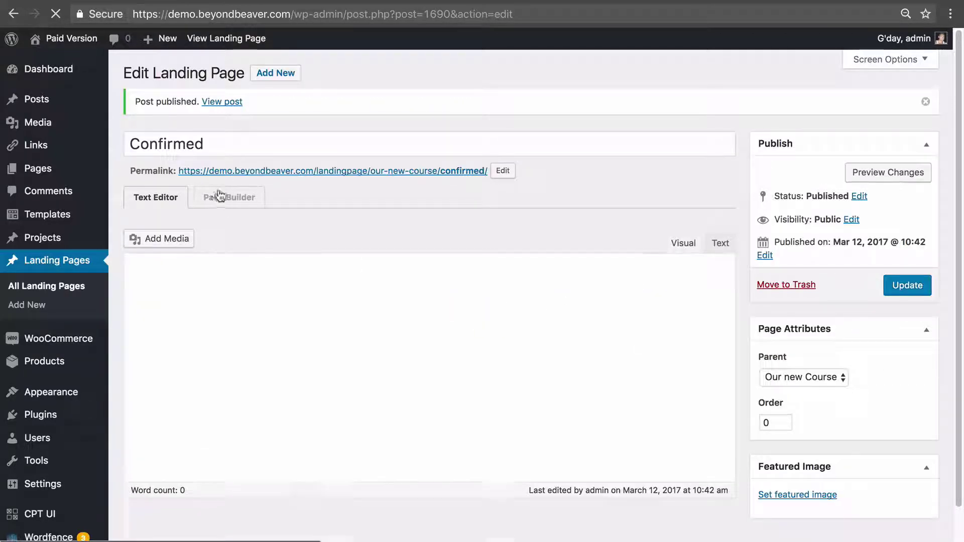
pyautogui.click(221, 197)
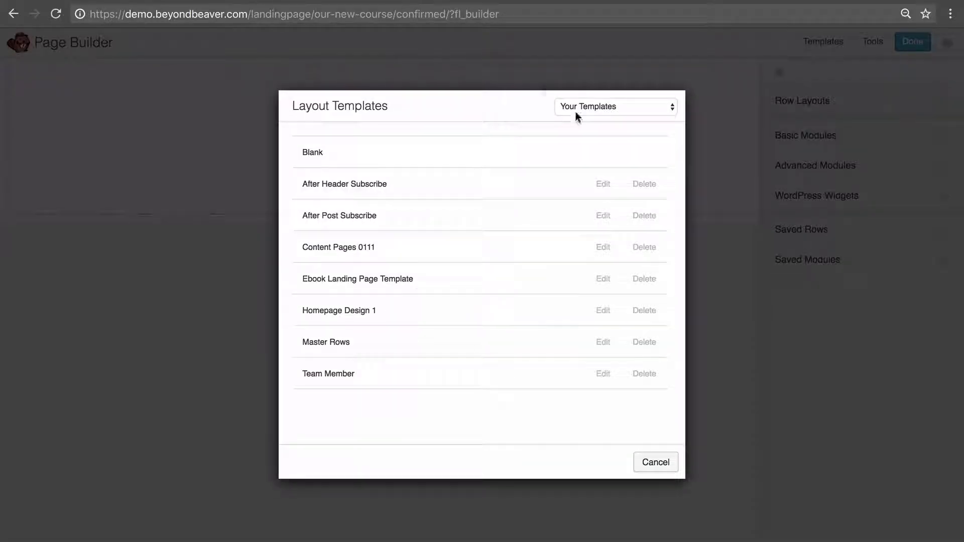
pyautogui.click(577, 110)
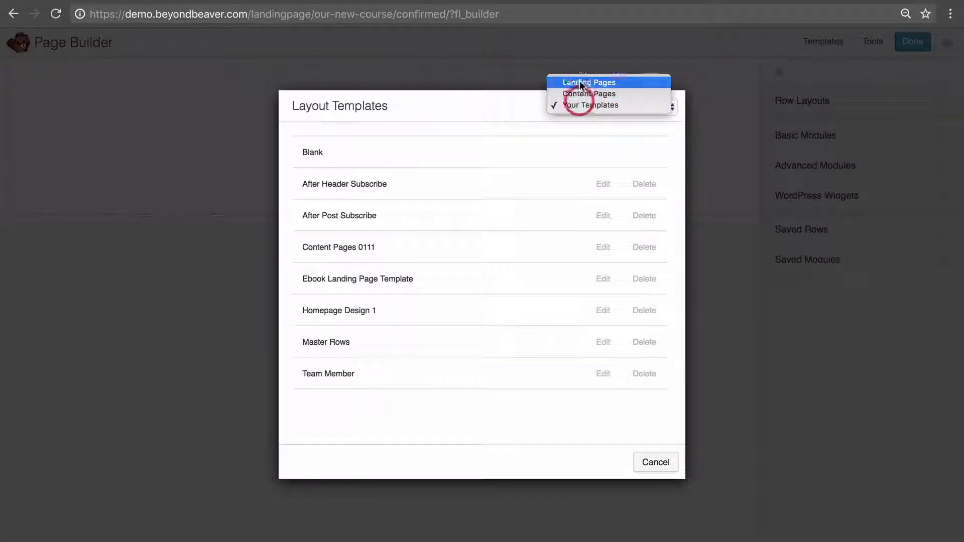
pyautogui.click(583, 83)
pyautogui.scroll(-2, 602, 311)
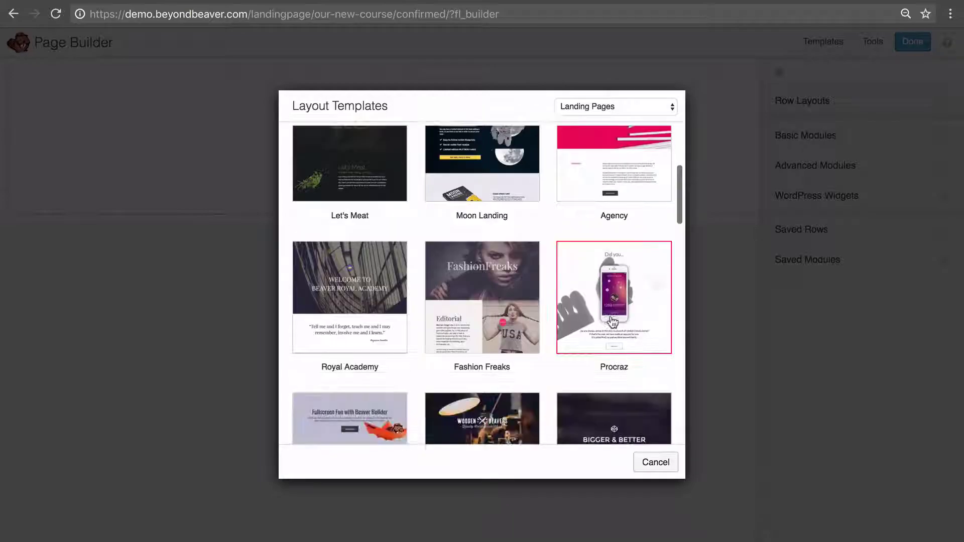
pyautogui.click(608, 420)
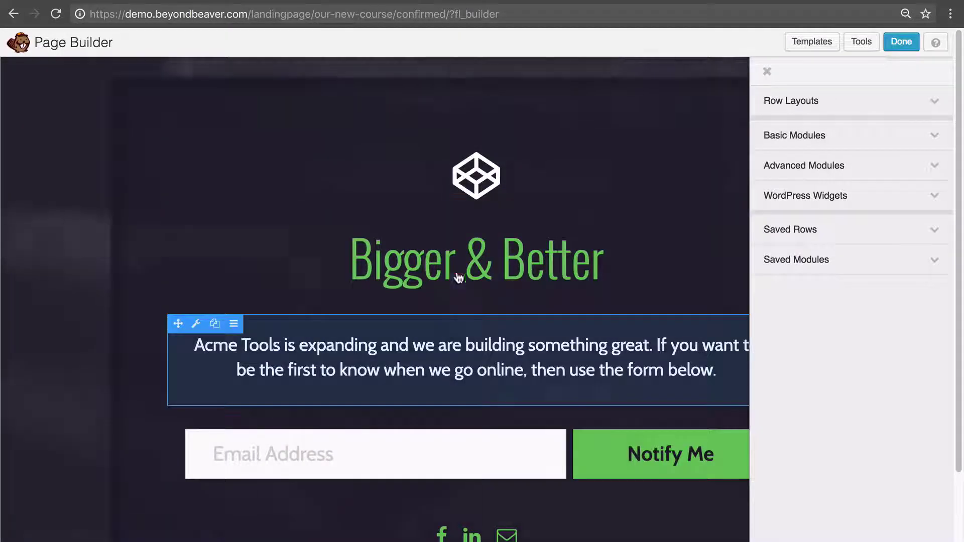
# - Change the template's main heading to "Confirmed!" and save the heading settings
pyautogui.click(456, 265)
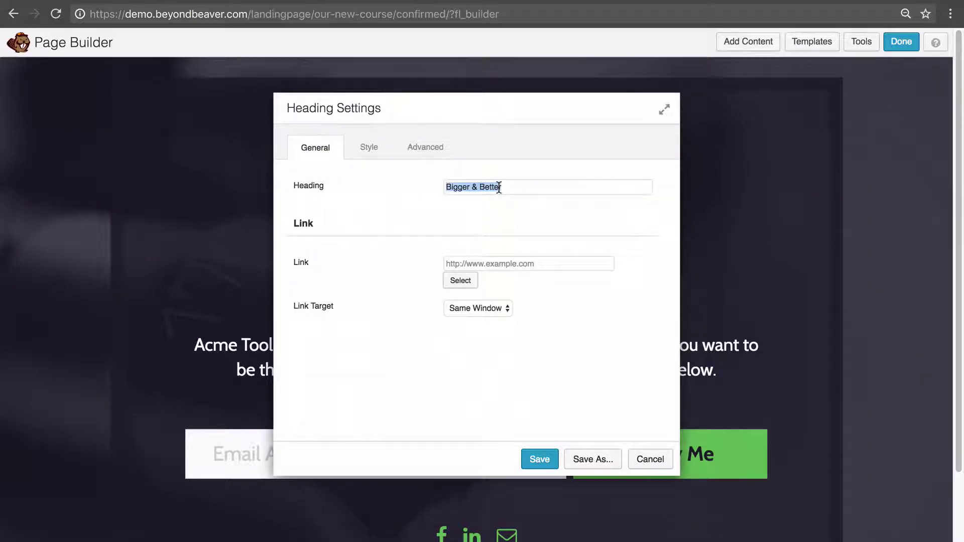
pyautogui.write('Confirmed!')
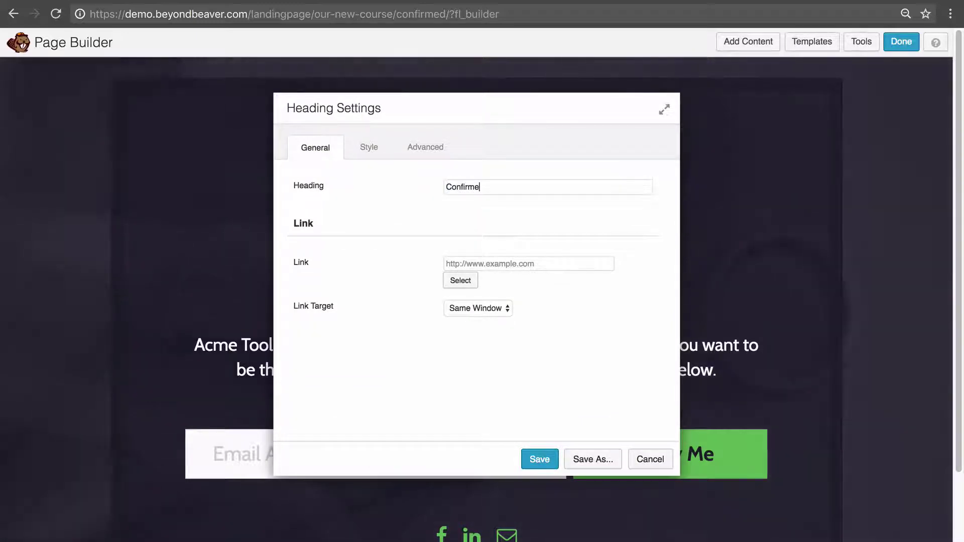
pyautogui.click(537, 461)
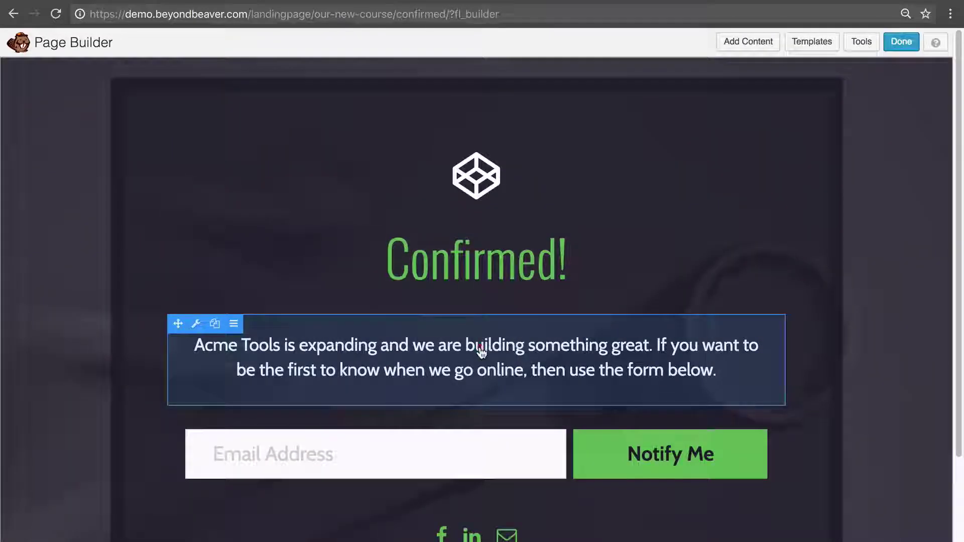
# - Replace the text below the heading with "You have successfully registered in our course." and a second paragraph, "Here is a free eBook to get your started :)"
pyautogui.click(477, 341)
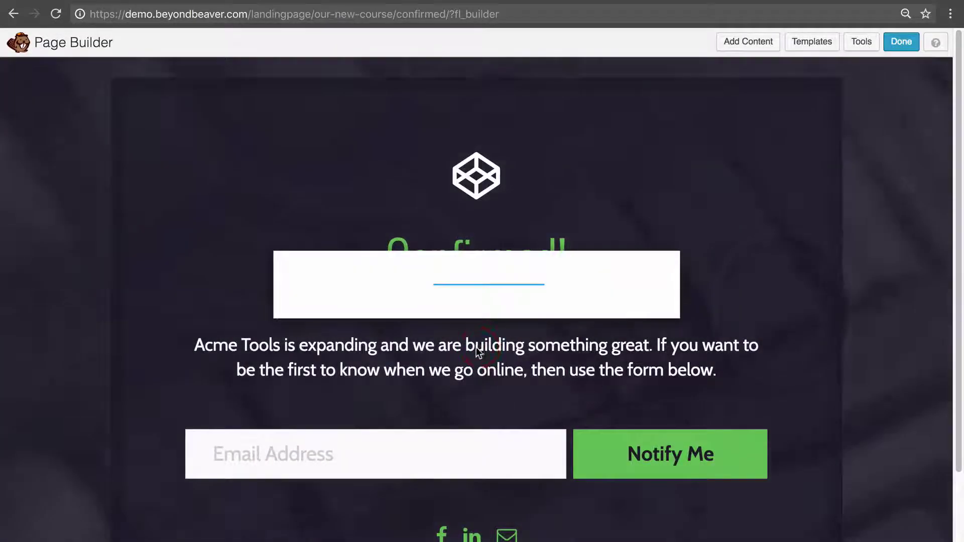
pyautogui.moveTo(334, 271); pyautogui.dragTo(539, 339)
pyautogui.write('You ')
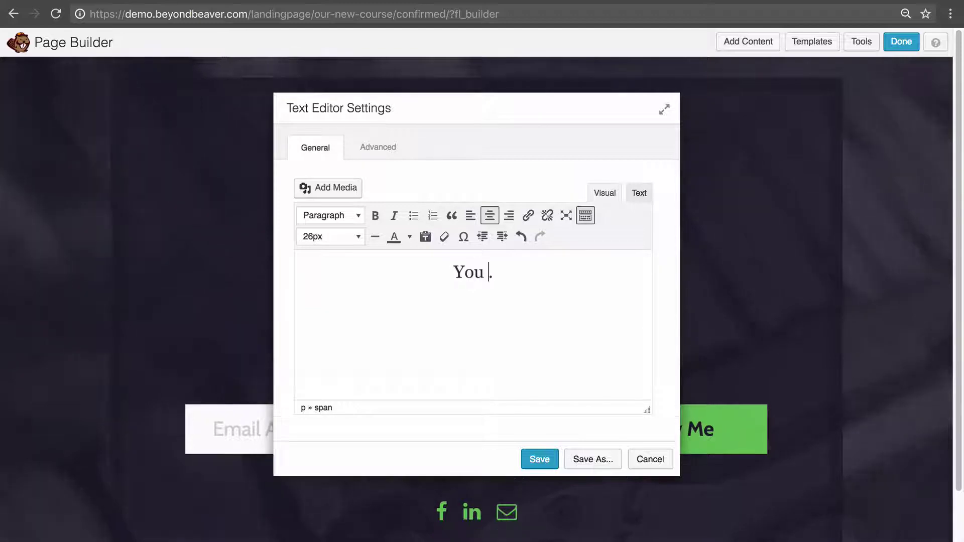
pyautogui.write('have successfully regis')
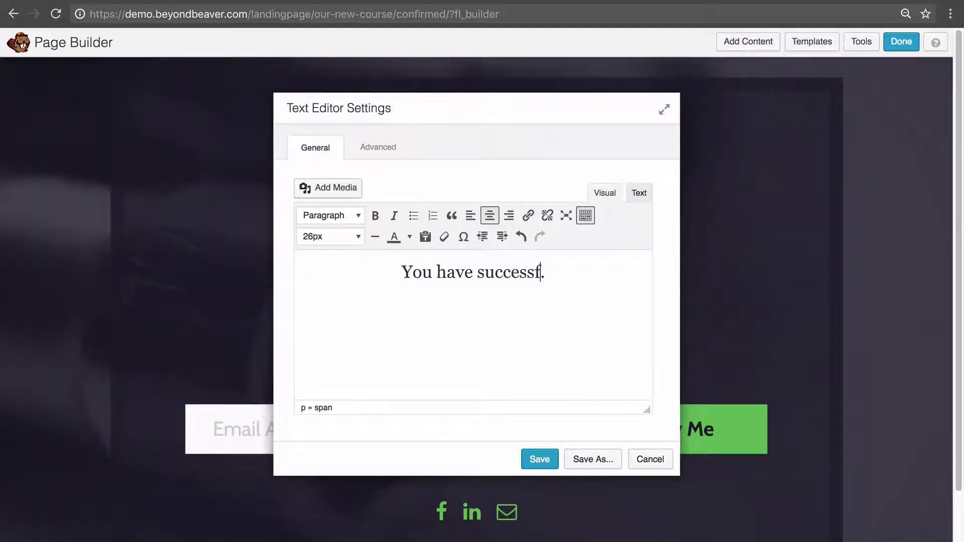
pyautogui.write('tered in our course')
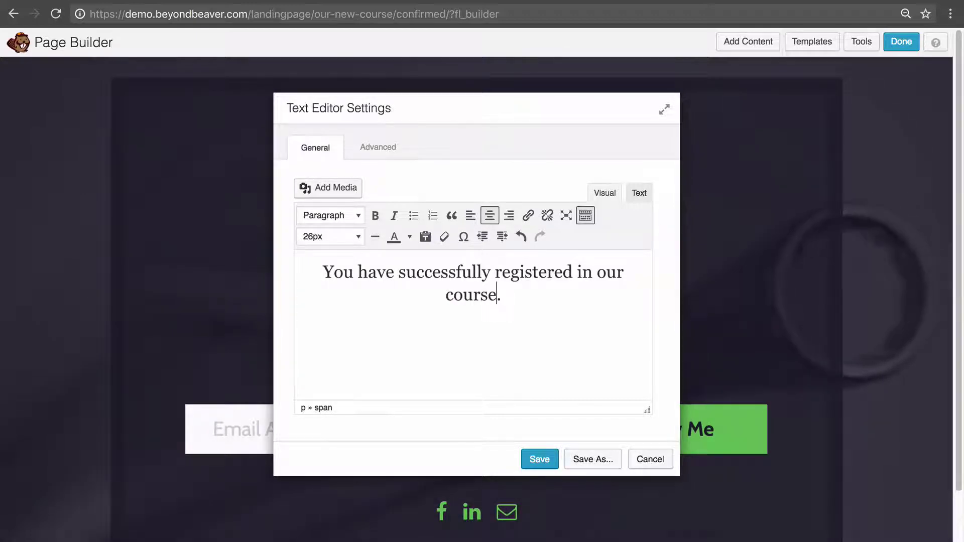
pyautogui.press('End')
pyautogui.press('Return')
pyautogui.write('Here is a fre')
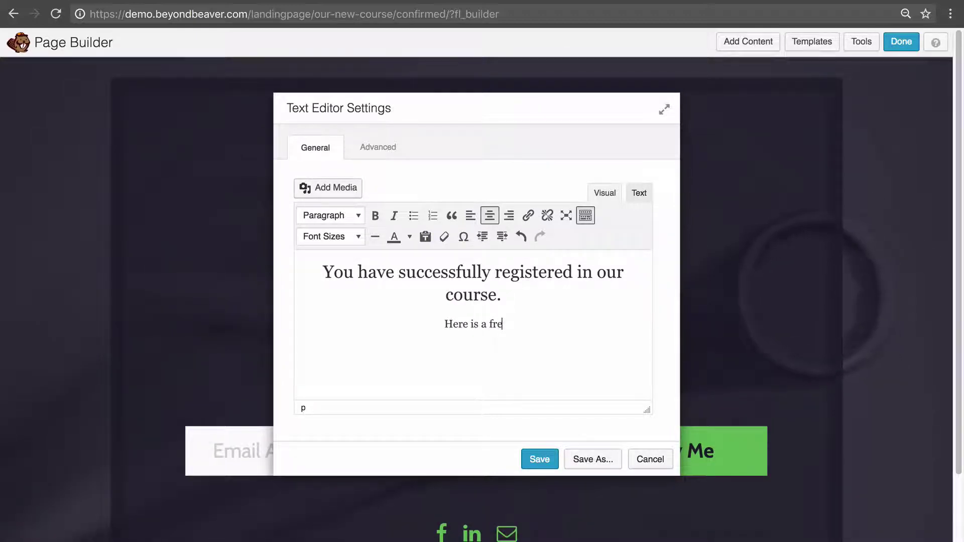
pyautogui.write('e eBook ')
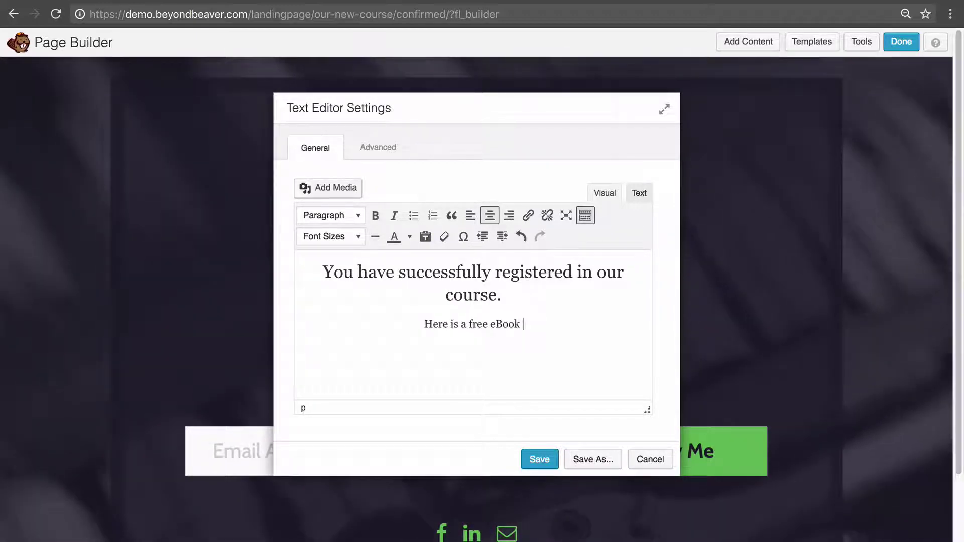
pyautogui.write('to get your ')
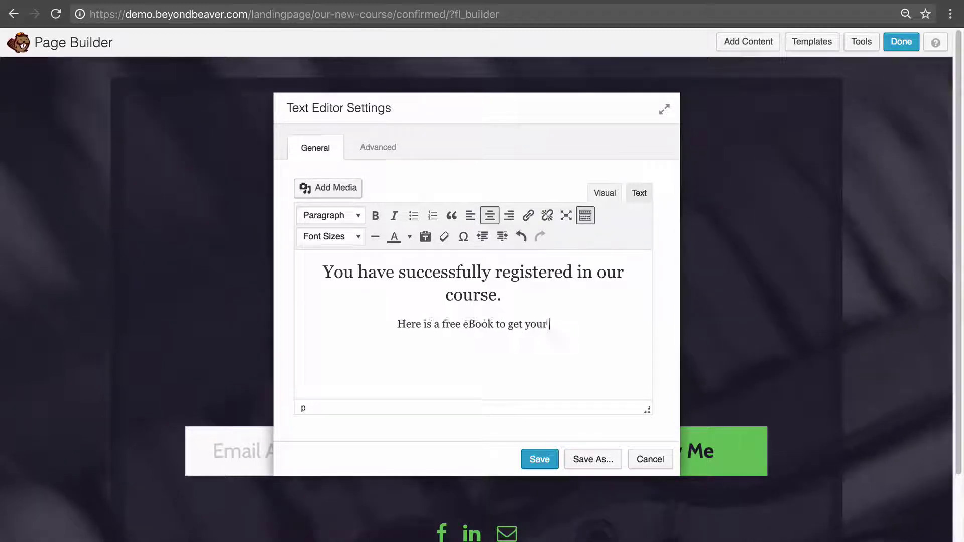
pyautogui.write('started :)')
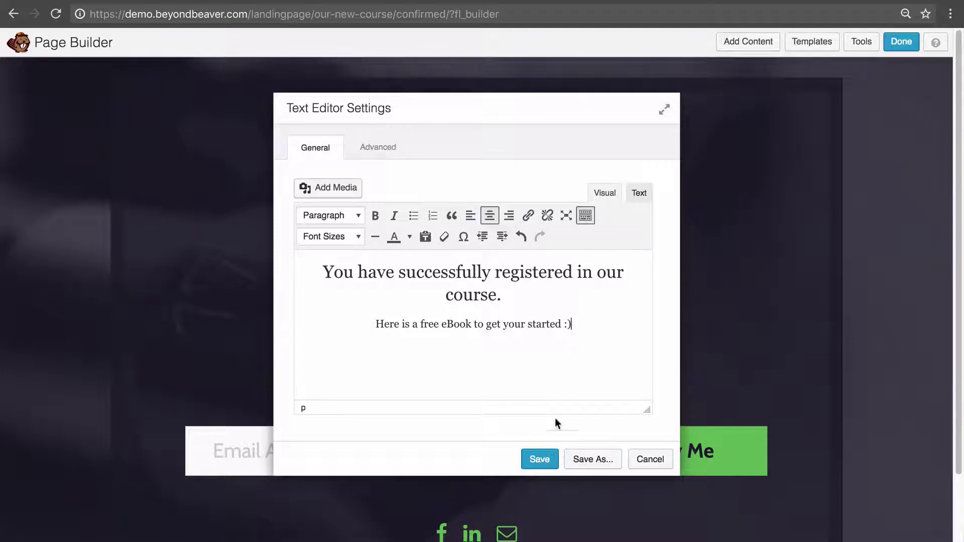
# - Set both paragraphs of the text module to a 32px font size and save the module
pyautogui.hotkey('ctrl', 'a')
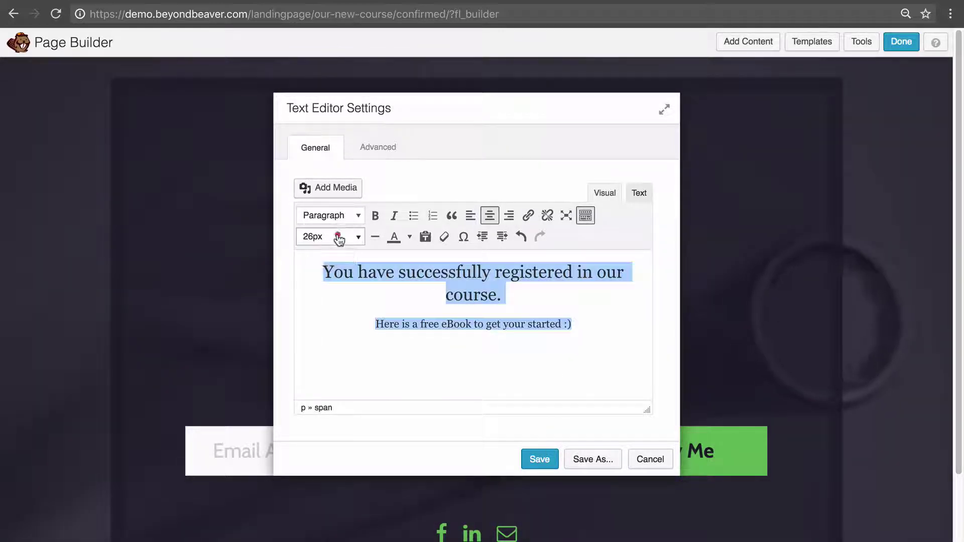
pyautogui.click(341, 236)
pyautogui.click(344, 430)
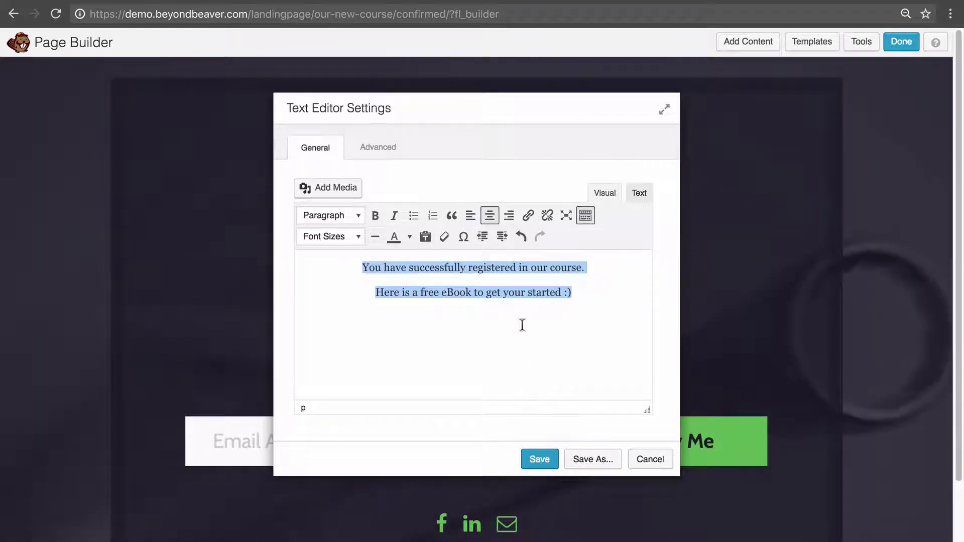
pyautogui.click(339, 237)
pyautogui.scroll(-3, 338, 402)
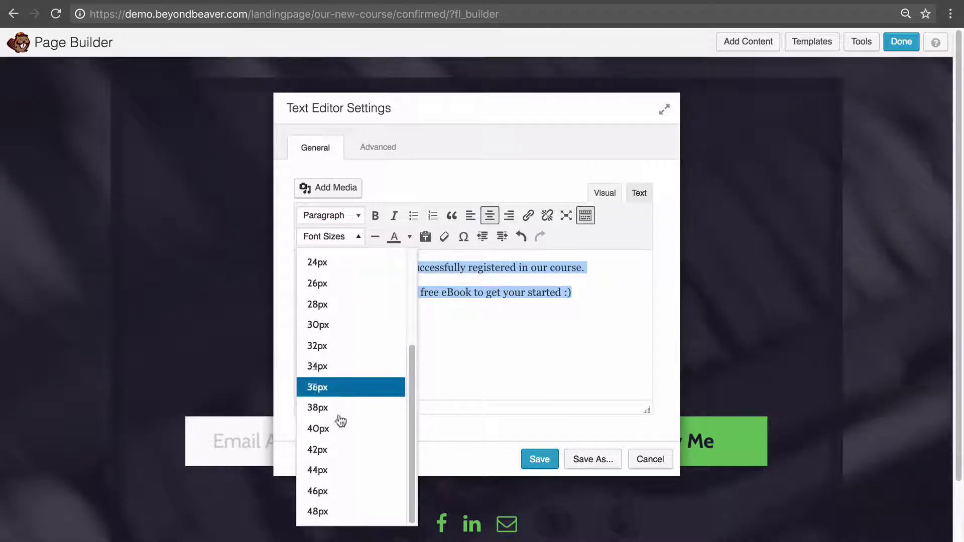
pyautogui.click(342, 460)
pyautogui.click(345, 237)
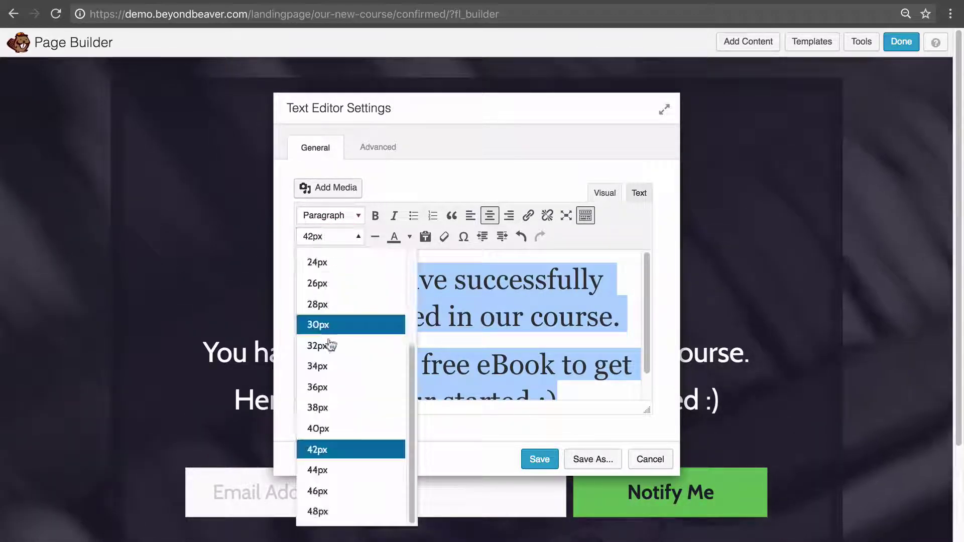
pyautogui.click(334, 346)
pyautogui.click(540, 459)
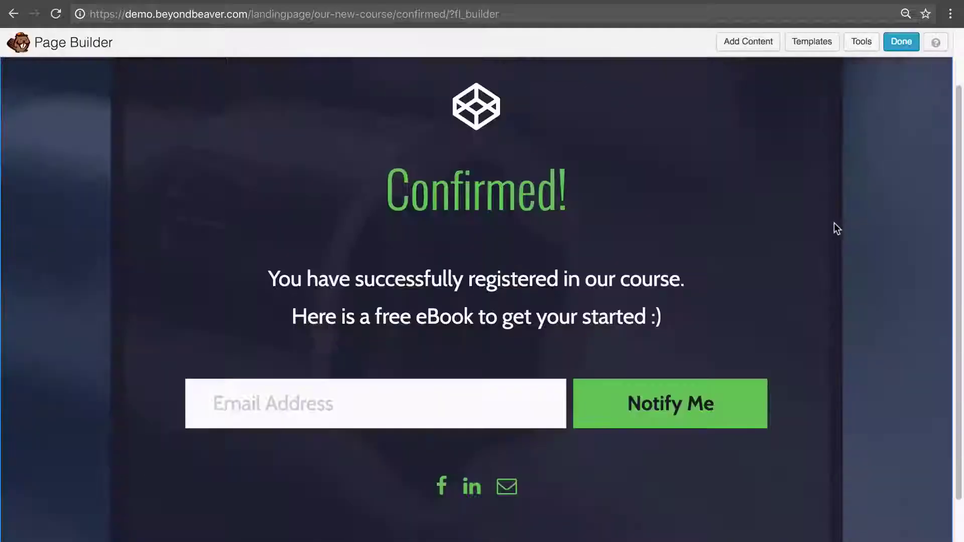
# - Add a Button module between the confirmation text and the email subscribe form
pyautogui.scroll(-2, 823, 241)
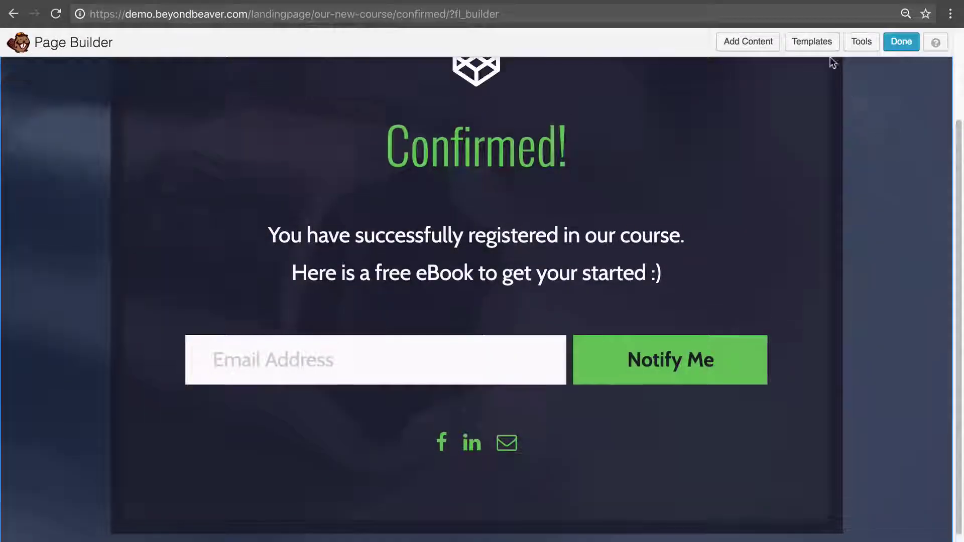
pyautogui.click(747, 44)
pyautogui.click(812, 136)
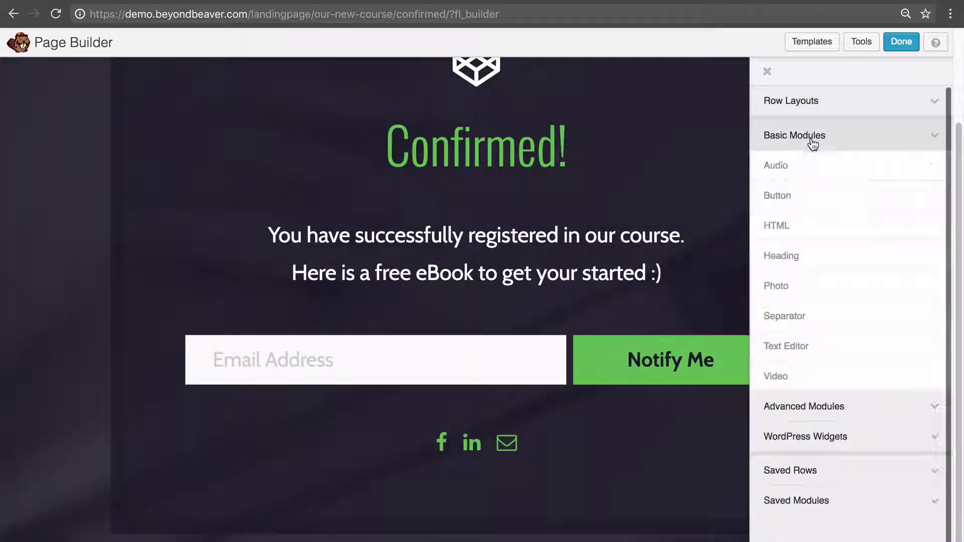
pyautogui.moveTo(803, 193); pyautogui.dragTo(456, 368)
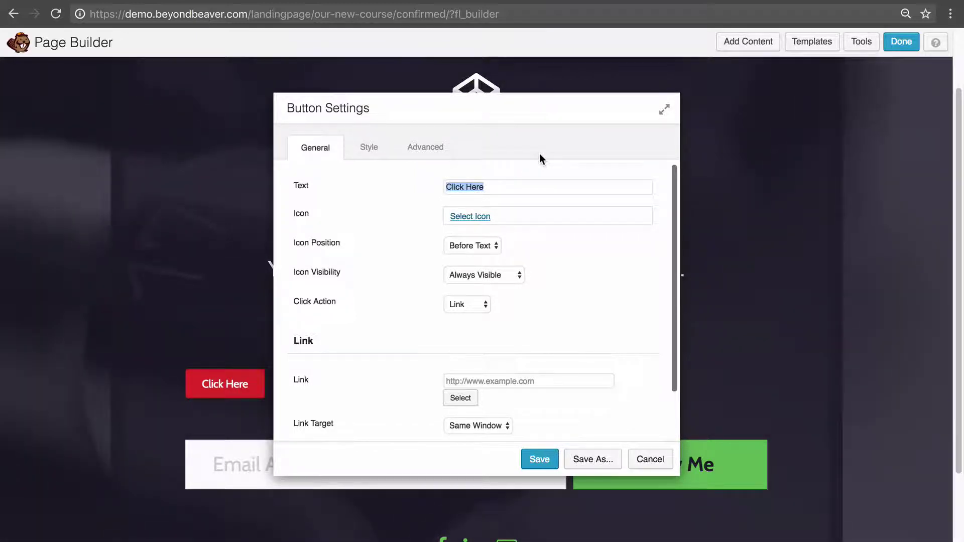
# - Set the new button's text to "DOWNLOAD EBOOK" and its link to "#"
pyautogui.write('DOWN')
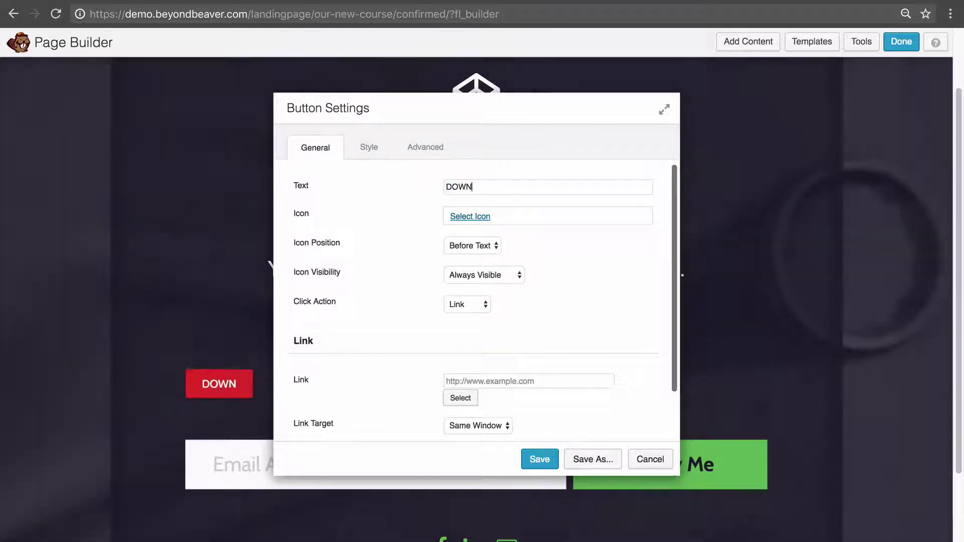
pyautogui.write('LOAD EBOOK')
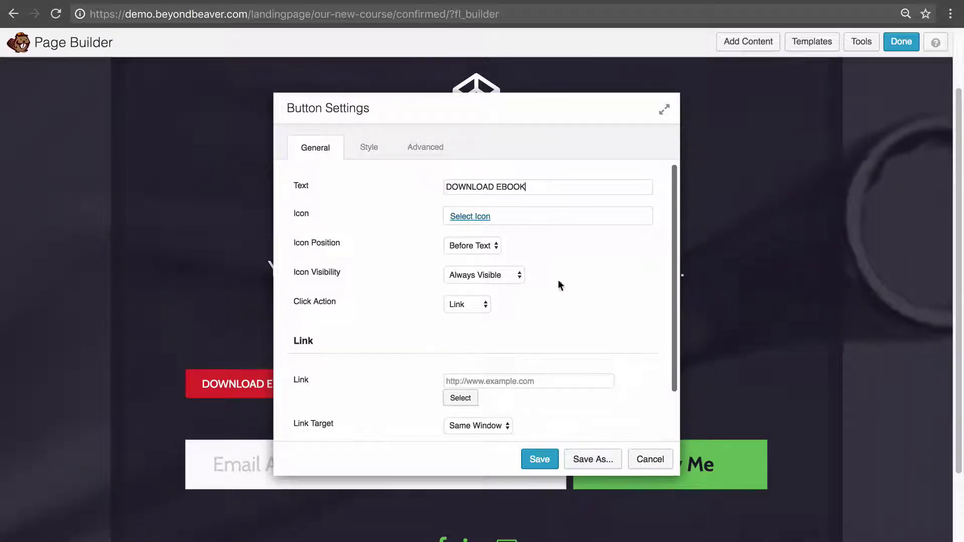
pyautogui.click(493, 381)
pyautogui.write('#')
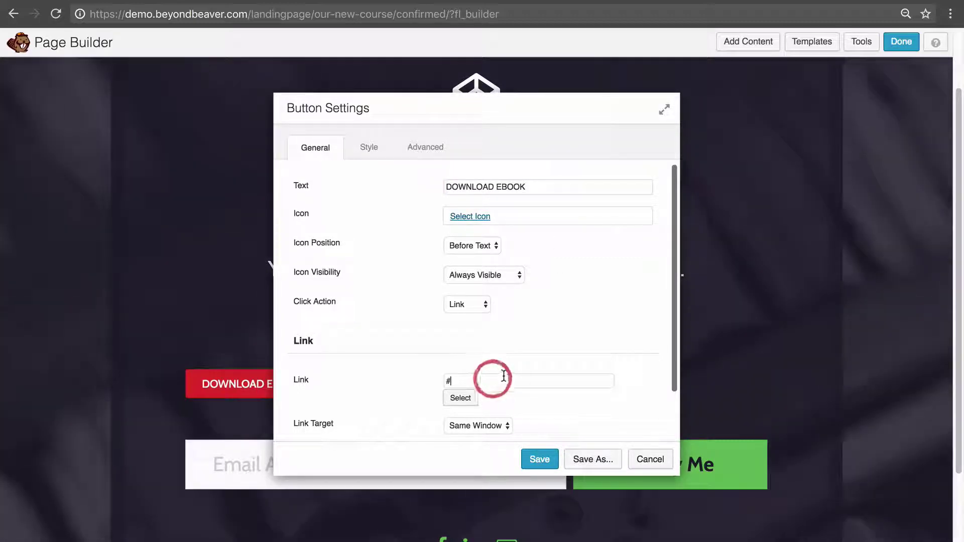
pyautogui.scroll(-2, 467, 371)
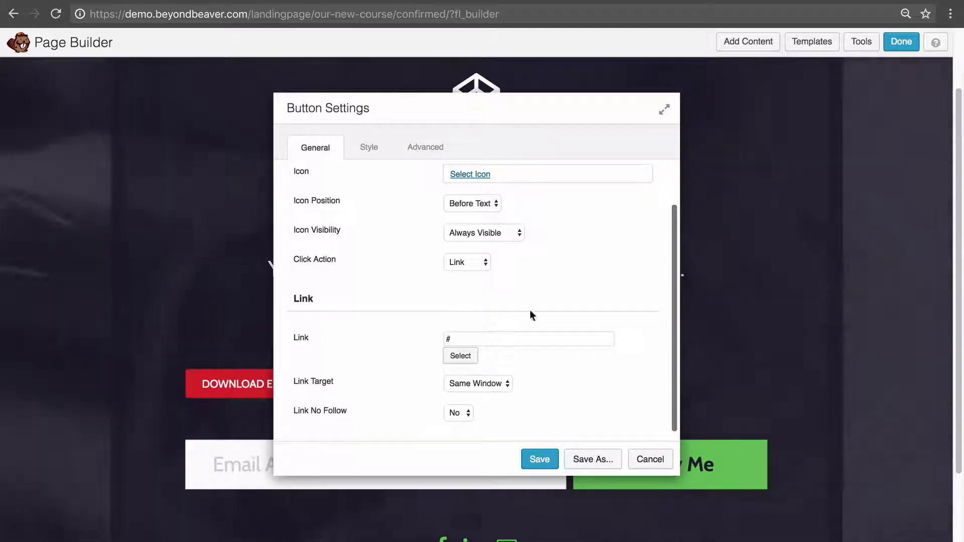
pyautogui.scroll(2, 553, 296)
pyautogui.scroll(-2, 549, 291)
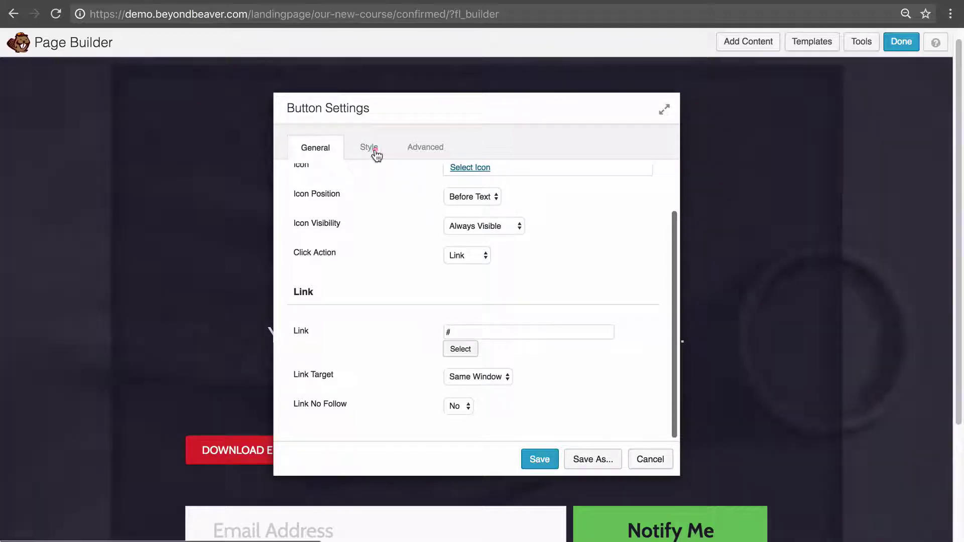
# - Style the button with a 22 px font size, 15 px padding, 5 px round corners and full width
pyautogui.click(371, 149)
pyautogui.scroll(-3, 498, 322)
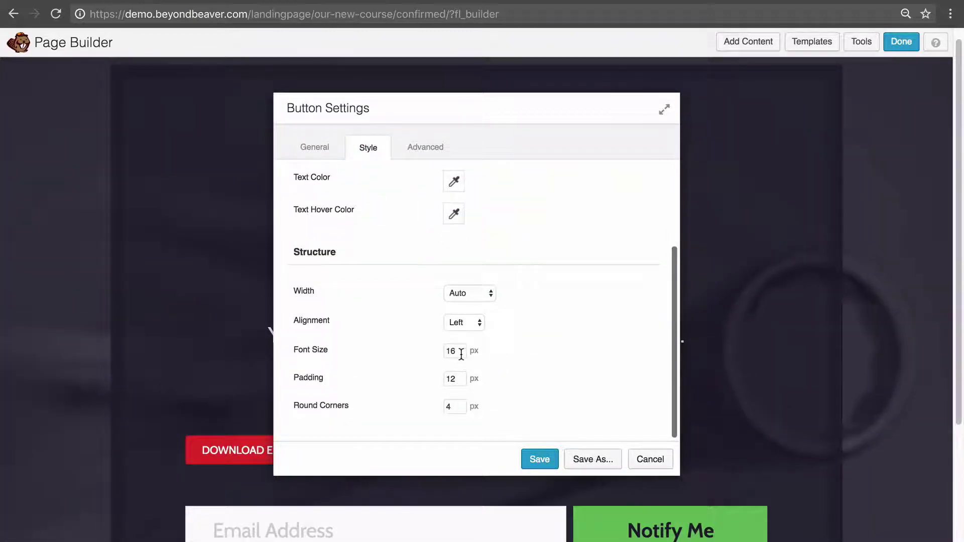
pyautogui.write('5')
pyautogui.press('Tab')
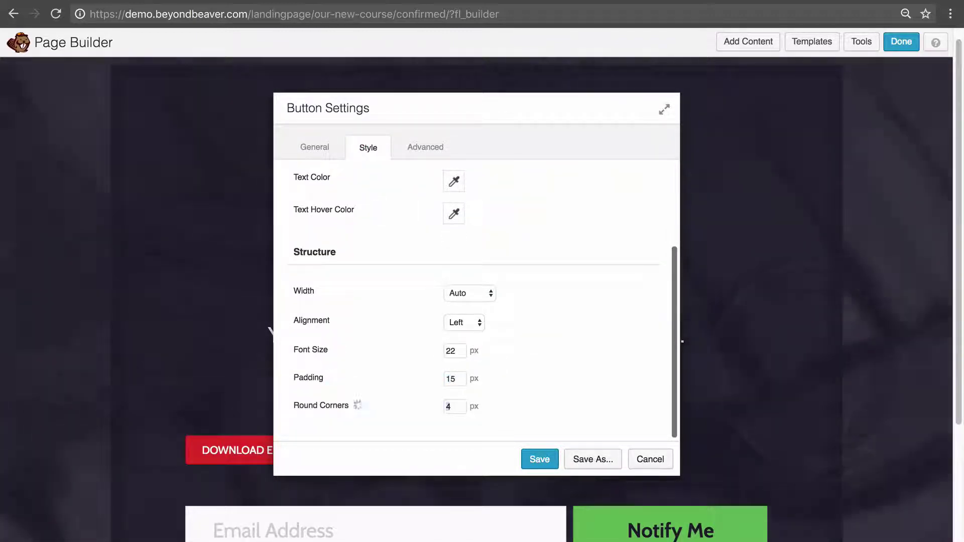
pyautogui.write('0')
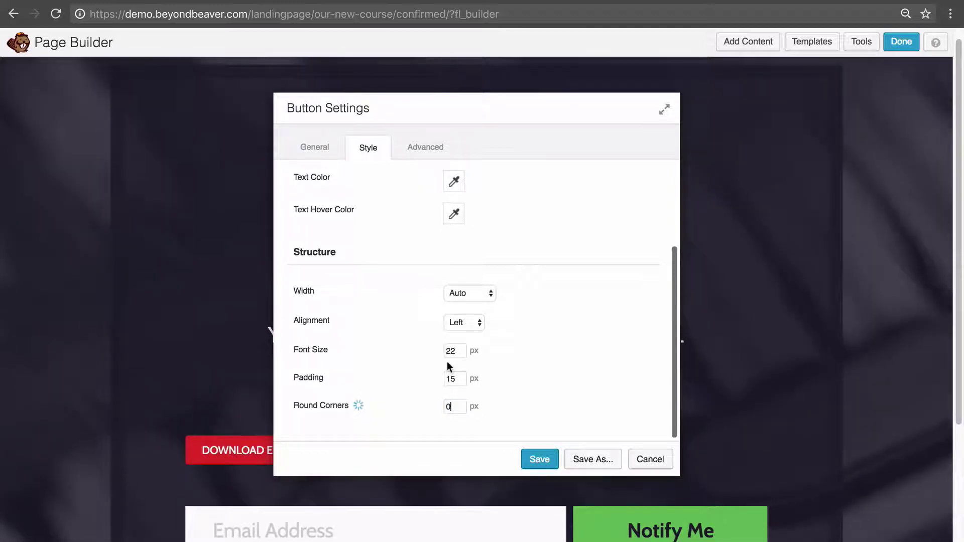
pyautogui.press('BackSpace')
pyautogui.write('5')
pyautogui.scroll(3, 441, 328)
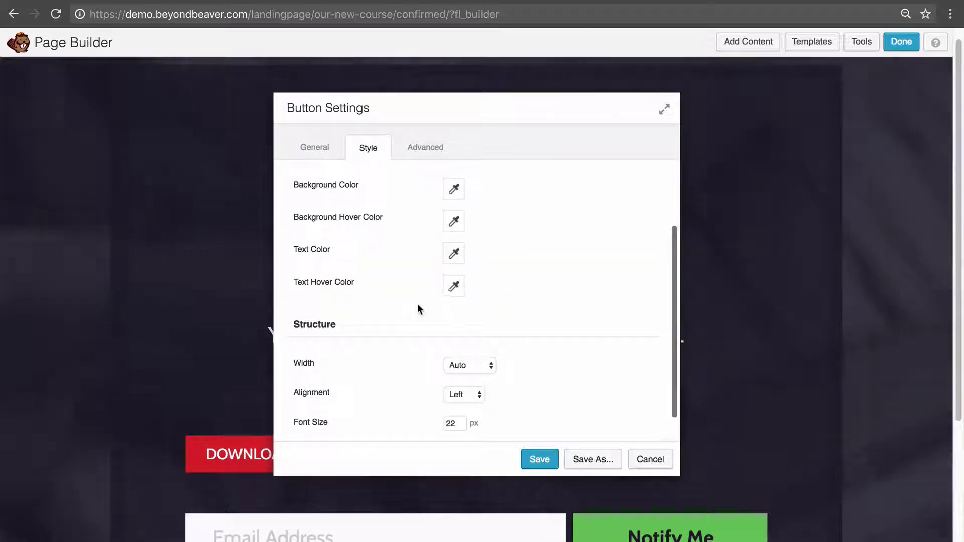
pyautogui.scroll(-1, 456, 337)
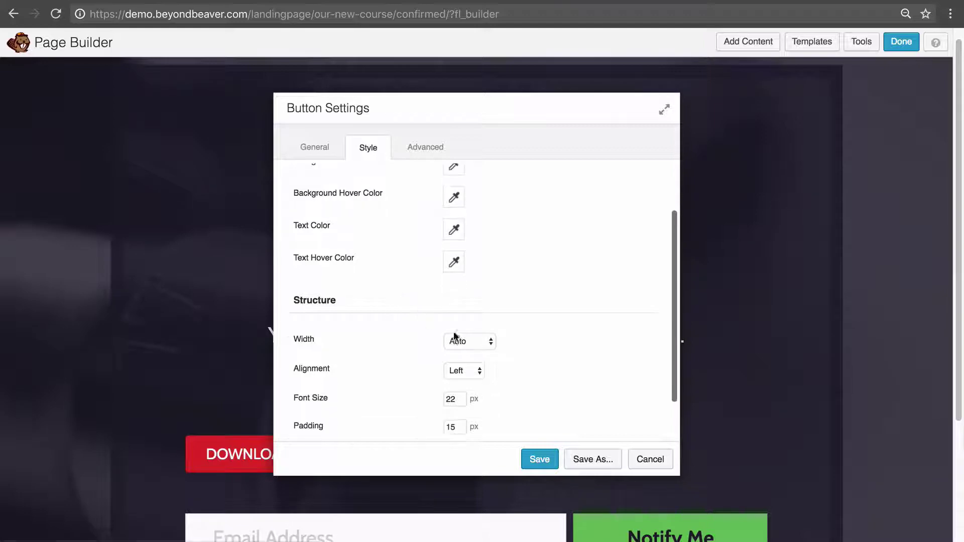
pyautogui.click(474, 351)
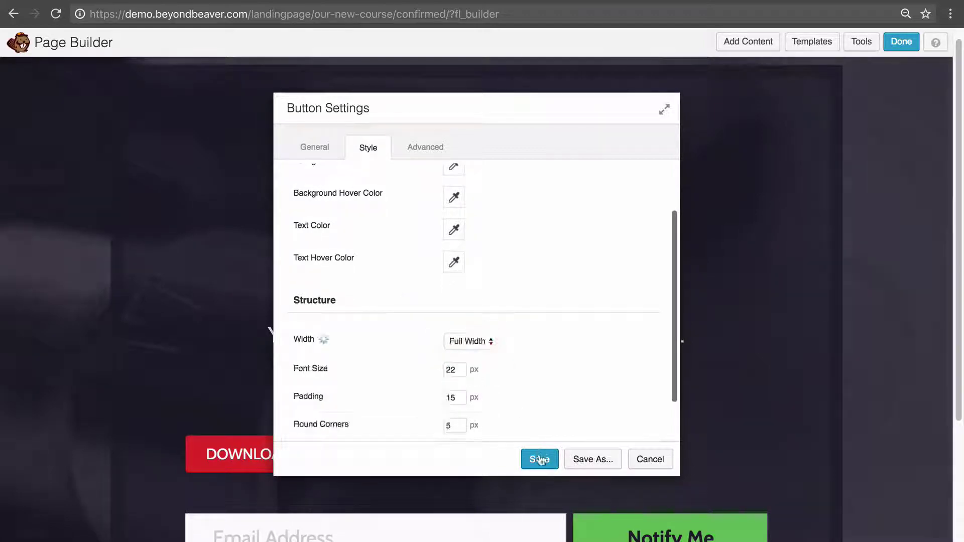
# - Save the download button's settings and remove the email subscribe form below it
pyautogui.click(539, 457)
pyautogui.scroll(-3, 622, 409)
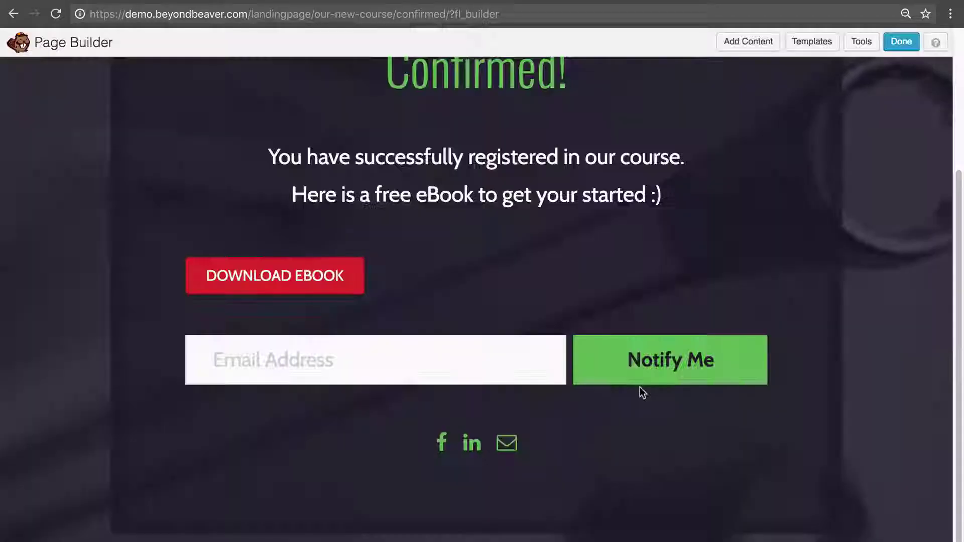
pyautogui.click(232, 329)
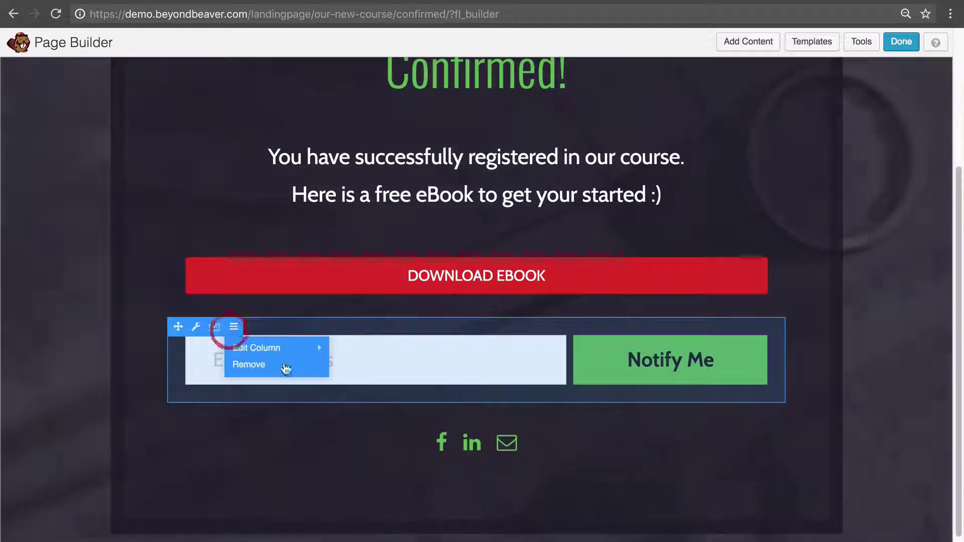
pyautogui.click(266, 366)
pyautogui.click(595, 182)
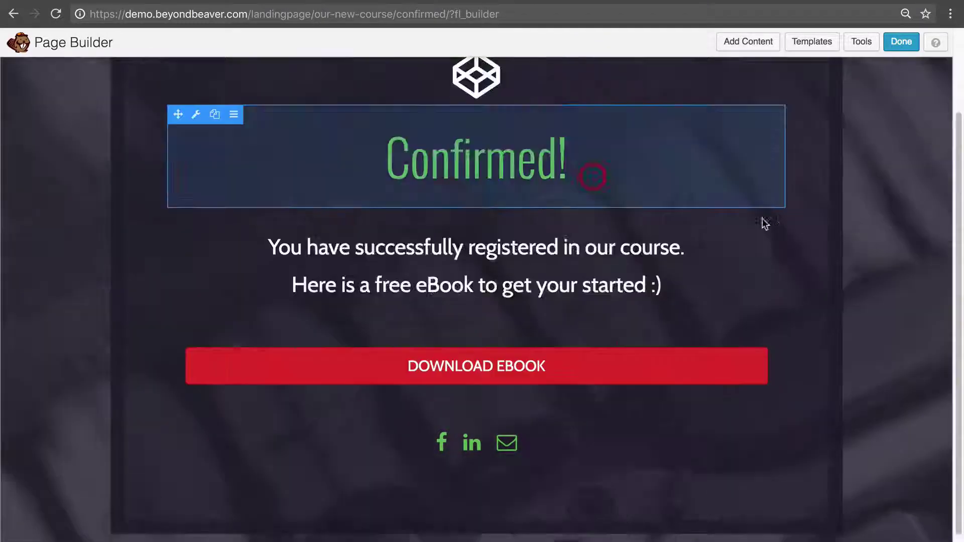
# - Finish editing the Confirmed page, publish its changes and view the live page
pyautogui.scroll(2, 888, 268)
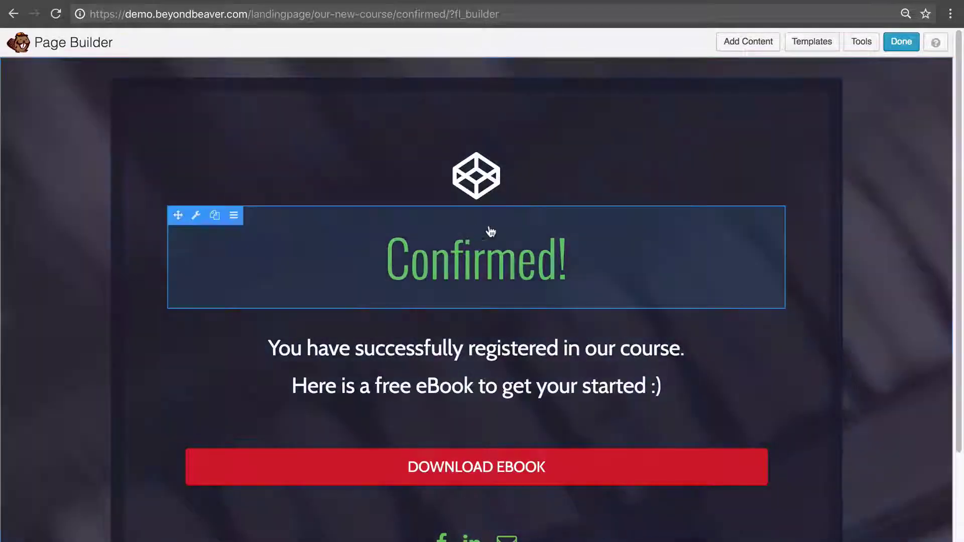
pyautogui.click(901, 41)
pyautogui.click(489, 287)
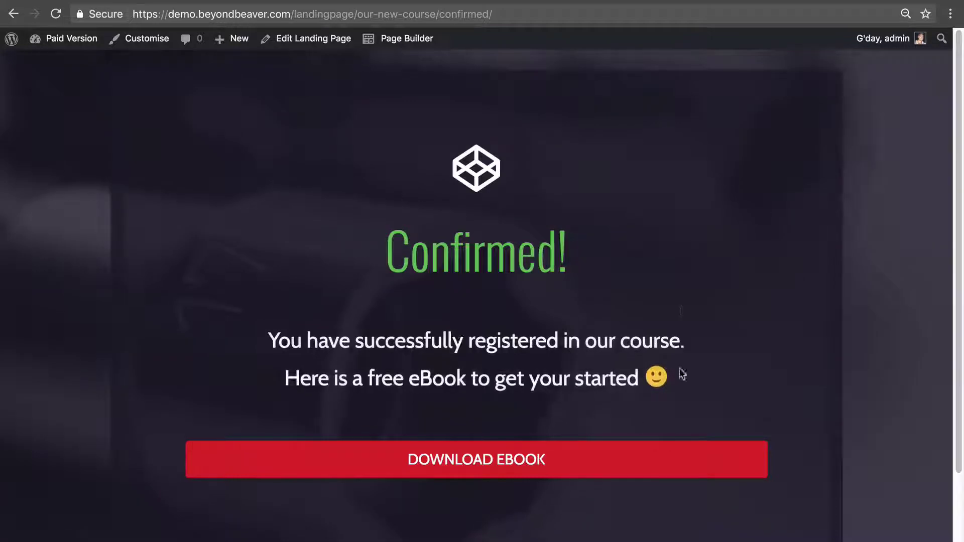
pyautogui.scroll(-1, 437, 476)
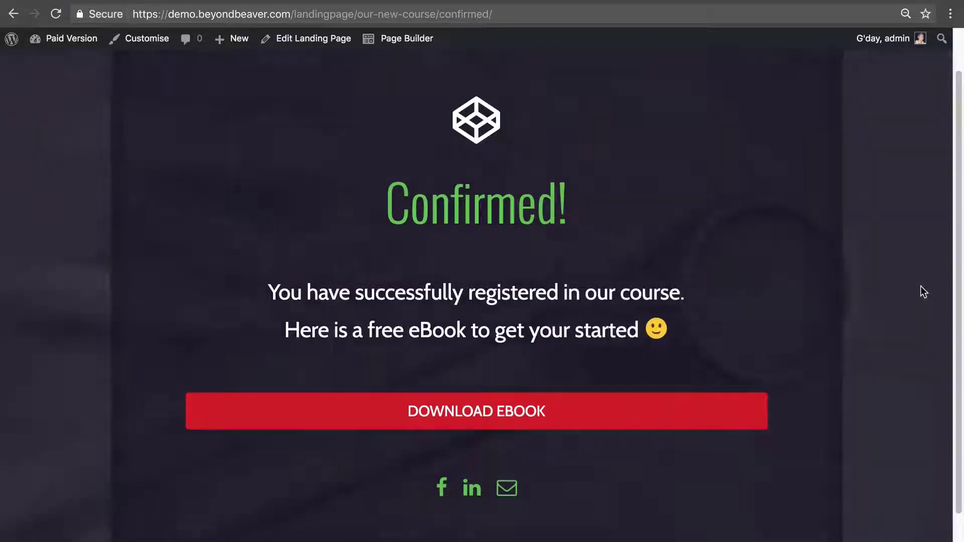